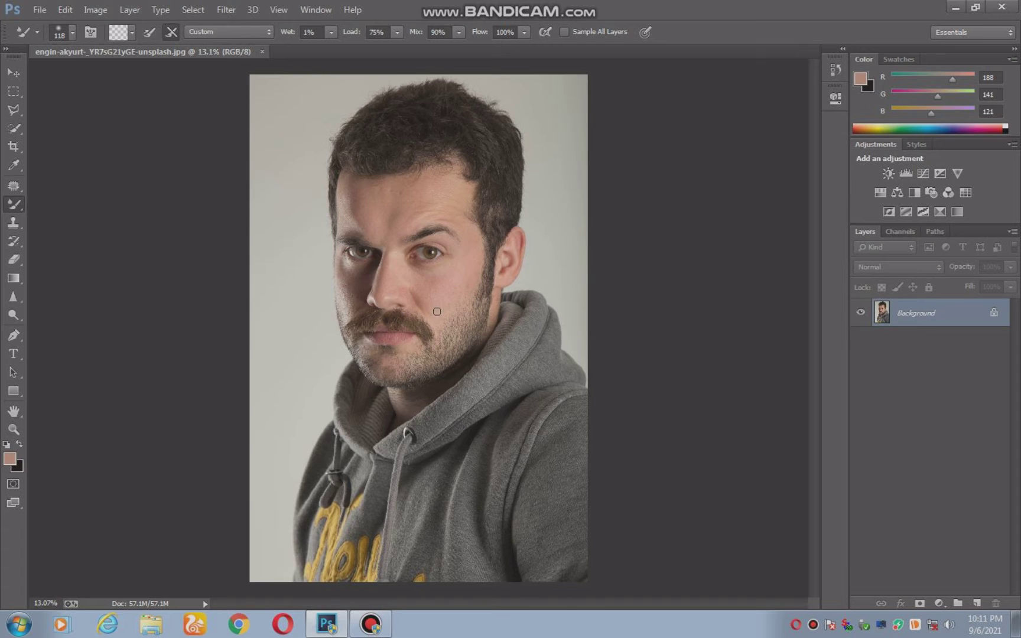
Zoom to about 113% on the right cheek's red blemish and select the Patch Tool.
{"action": "scroll", "coordinate": [439, 298], "scroll_direction": "up", "scroll_amount": 2}
{"action": "scroll", "coordinate": [449, 307], "scroll_direction": "up", "scroll_amount": 2}
{"action": "scroll", "coordinate": [467, 331], "scroll_direction": "up", "scroll_amount": 3}
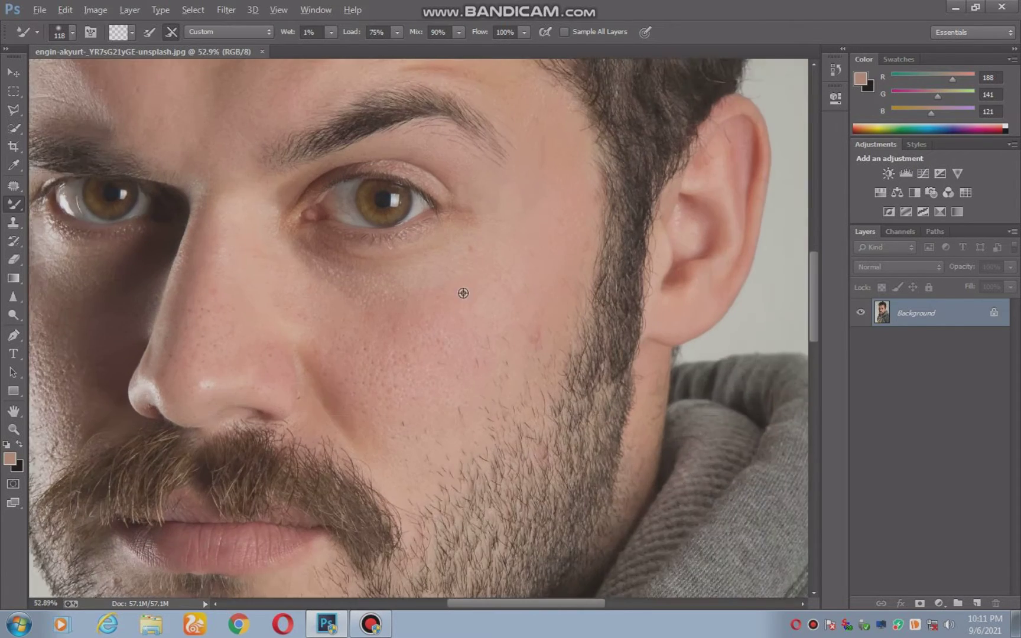
{"action": "scroll", "coordinate": [484, 360], "scroll_direction": "up", "scroll_amount": 2}
{"action": "key", "text": "alt"}
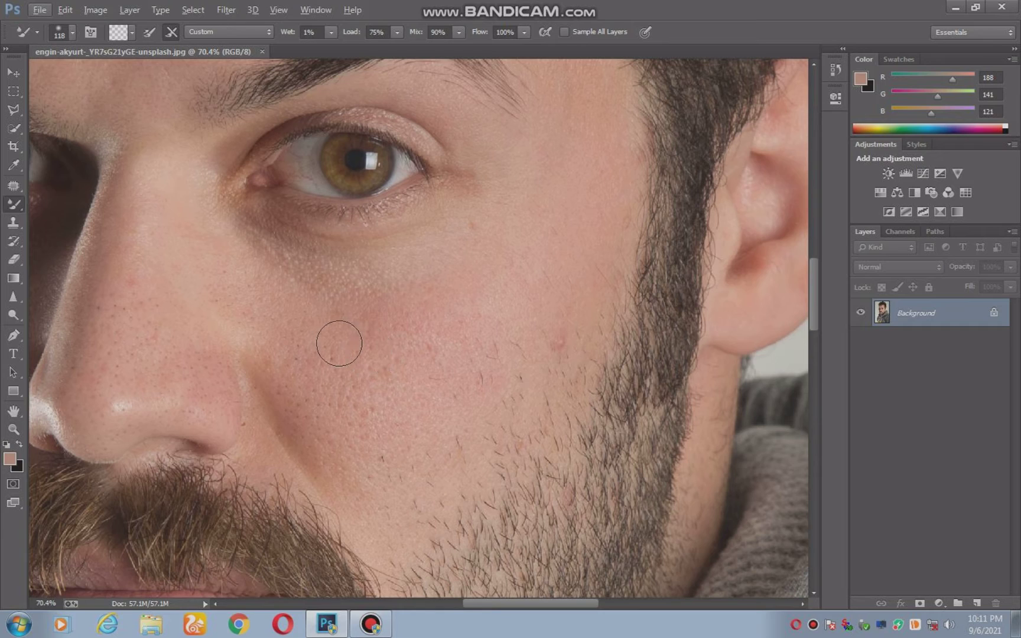
{"action": "scroll", "coordinate": [360, 390], "scroll_direction": "down", "scroll_amount": 2}
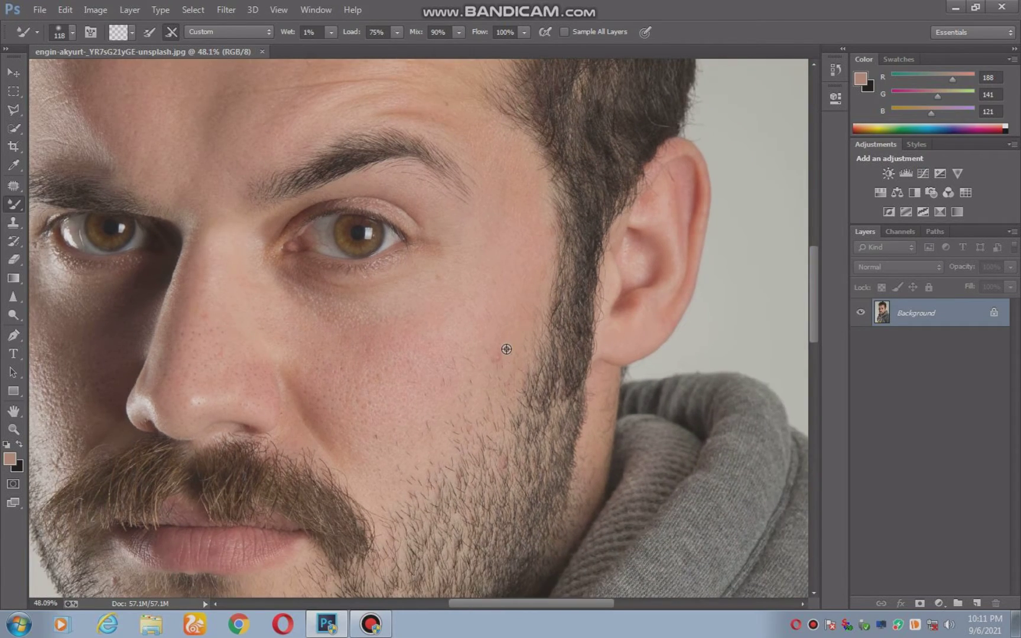
{"action": "scroll", "coordinate": [501, 349], "scroll_direction": "up", "scroll_amount": 2}
{"action": "scroll", "coordinate": [501, 361], "scroll_direction": "up", "scroll_amount": 2}
{"action": "scroll", "coordinate": [497, 364], "scroll_direction": "up", "scroll_amount": 1}
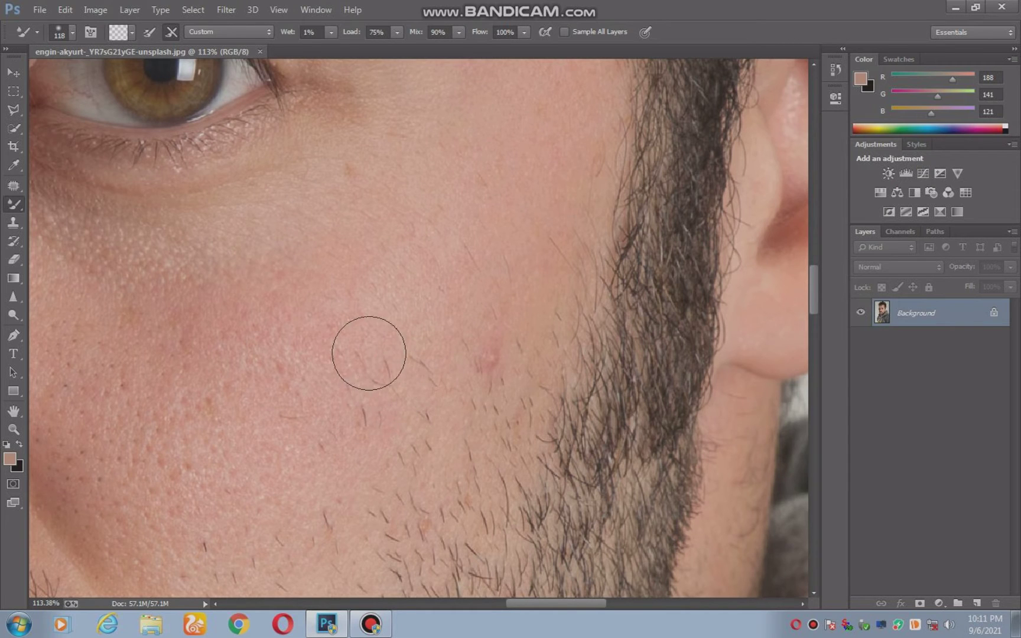
{"action": "left_click", "coordinate": [13, 185]}
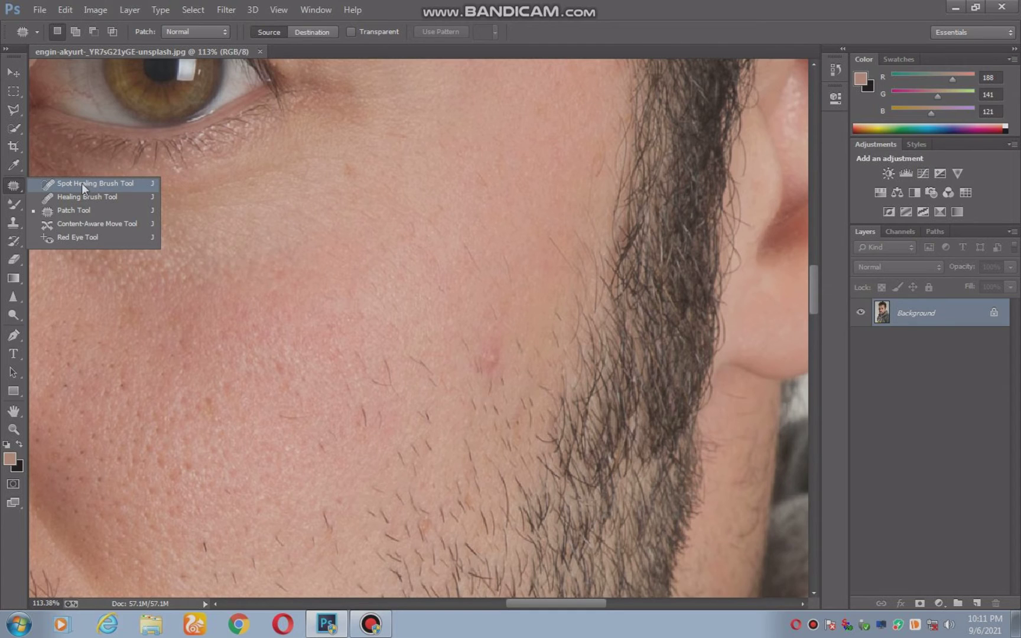
{"action": "left_click", "coordinate": [18, 188]}
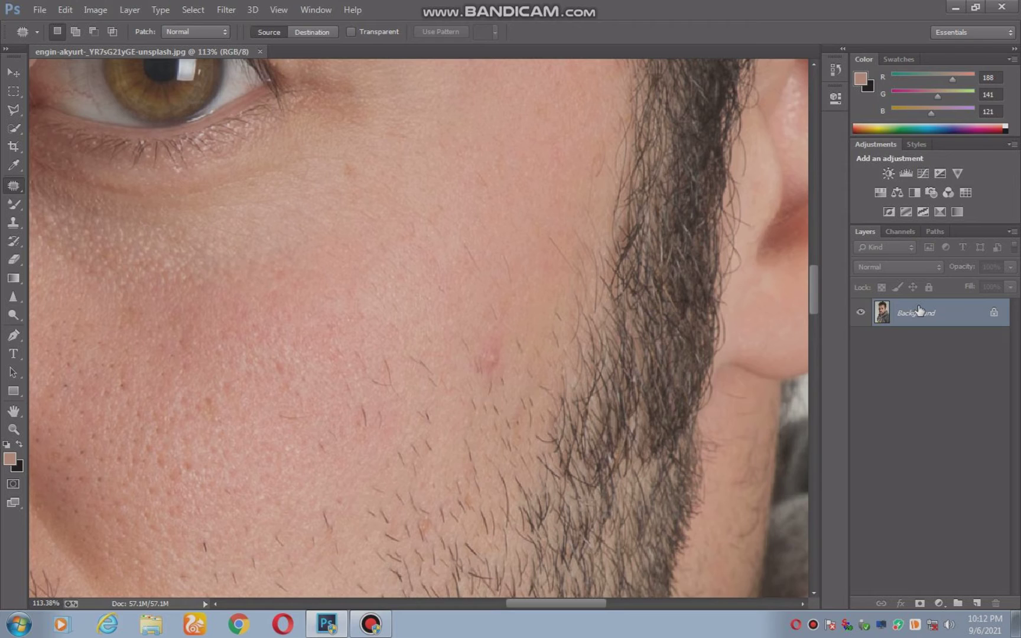
Duplicate the Background layer into Layer 1 with Ctrl+J.
{"action": "key", "text": "ctrl+j"}
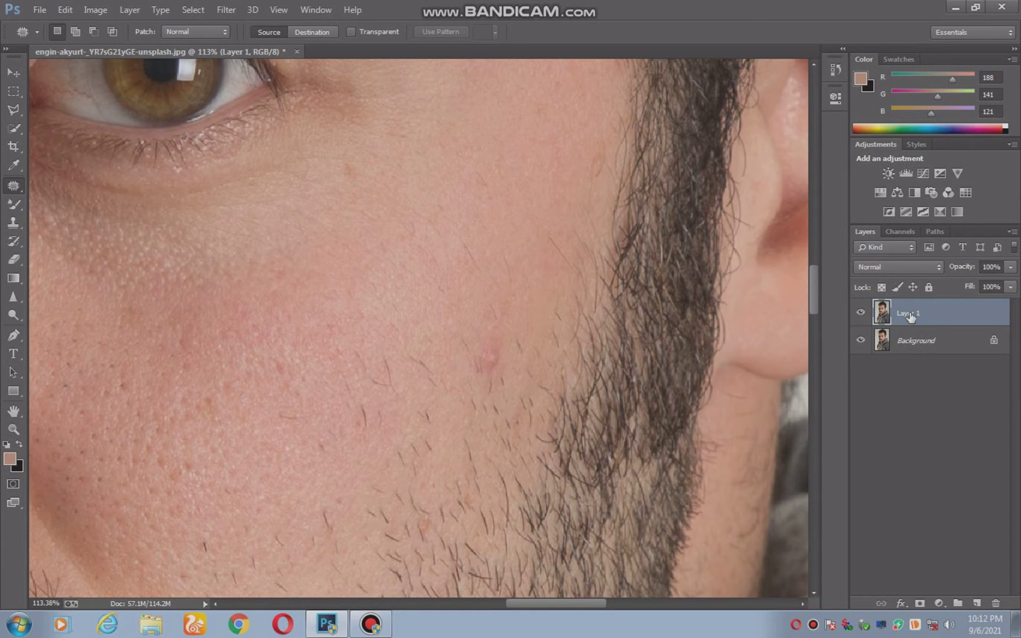
{"action": "right_click", "coordinate": [12, 190]}
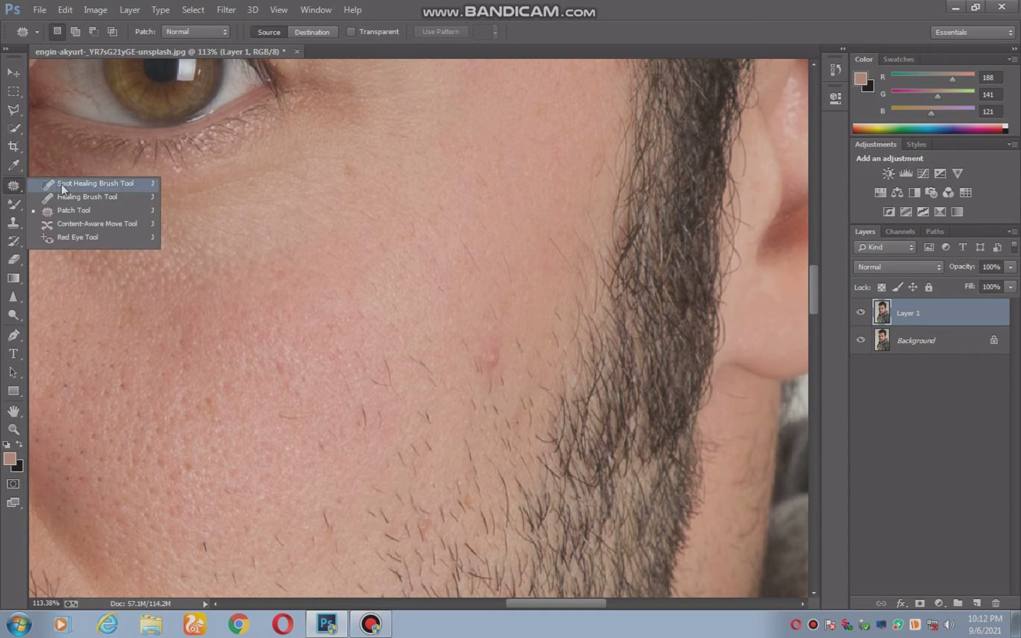
Switch to the Spot Healing Brush at about 4% hardness and heal two upper-cheek spots.
{"action": "left_click", "coordinate": [63, 189]}
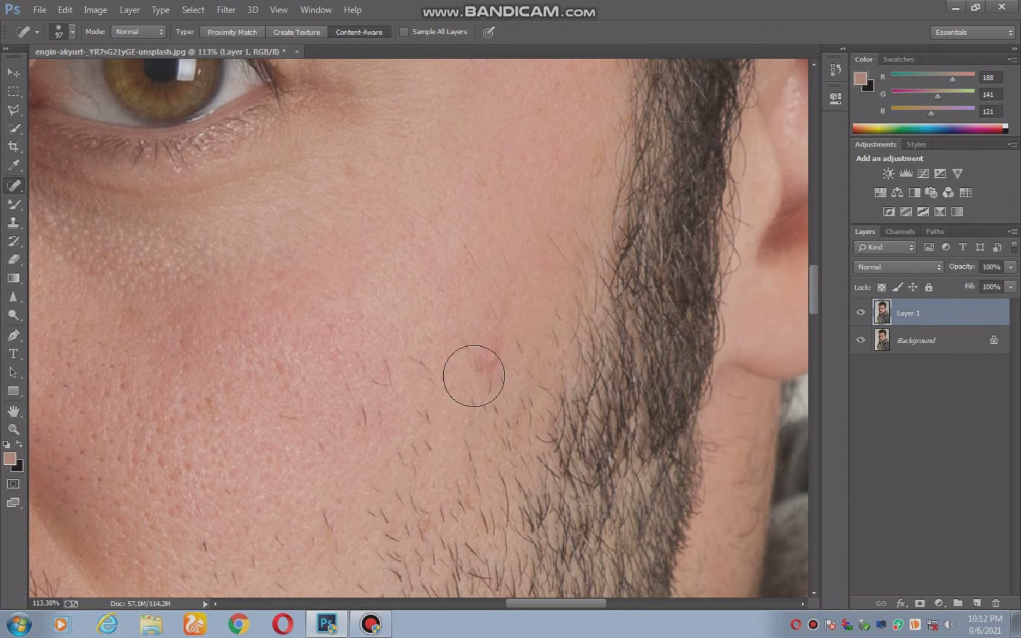
{"action": "right_click", "coordinate": [417, 337]}
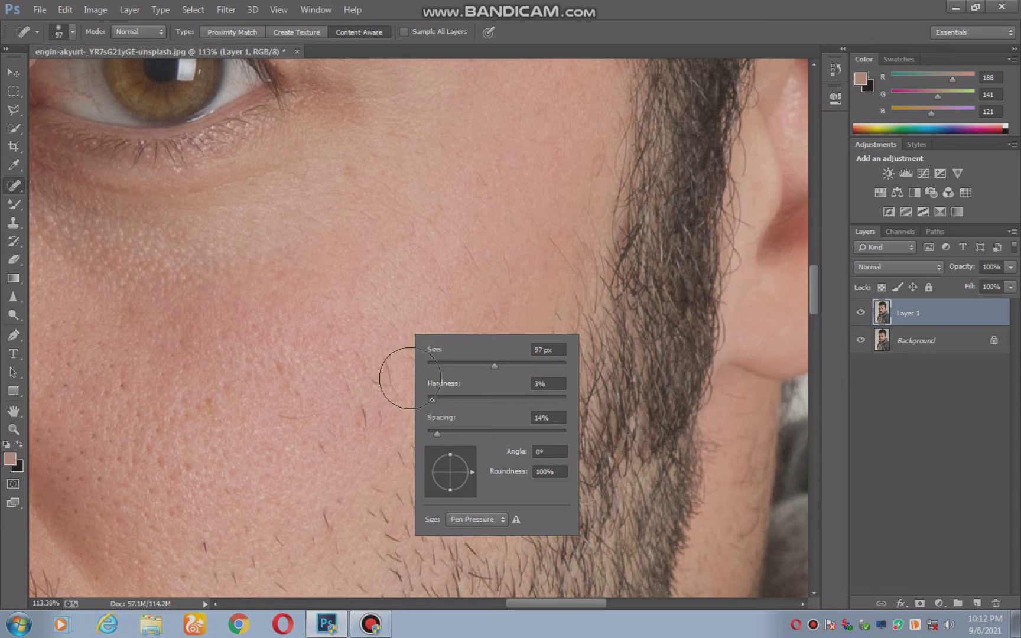
{"action": "left_click", "coordinate": [473, 256]}
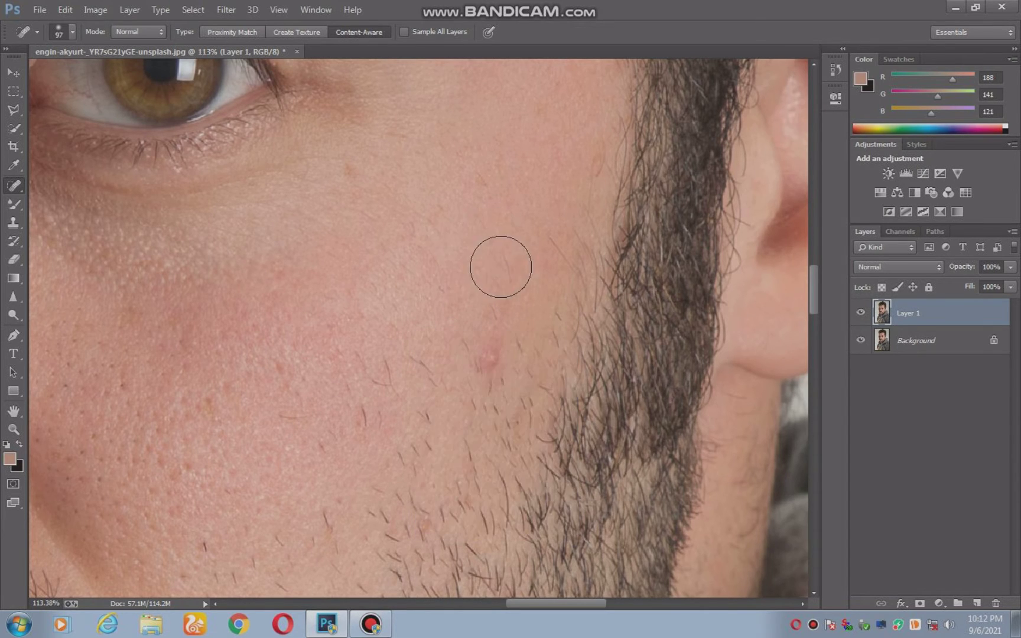
{"action": "left_click", "coordinate": [501, 266]}
{"action": "right_click", "coordinate": [504, 267]}
{"action": "left_click_drag", "start_coordinate": [524, 333], "coordinate": [526, 335]}
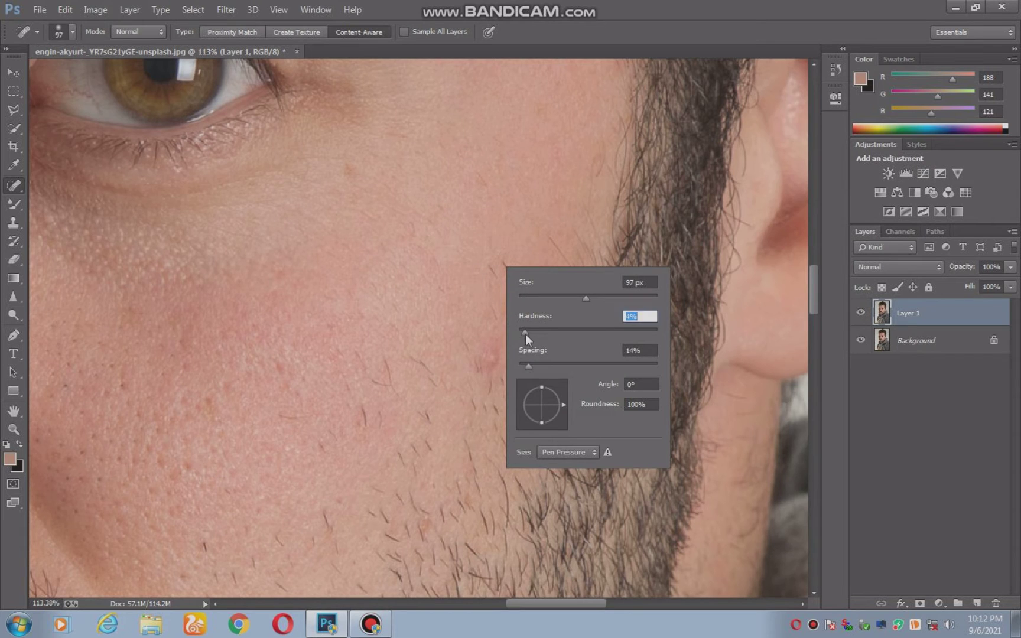
Heal the red blemish and surrounding spots on the lower and middle cheek.
{"action": "left_click", "coordinate": [391, 381]}
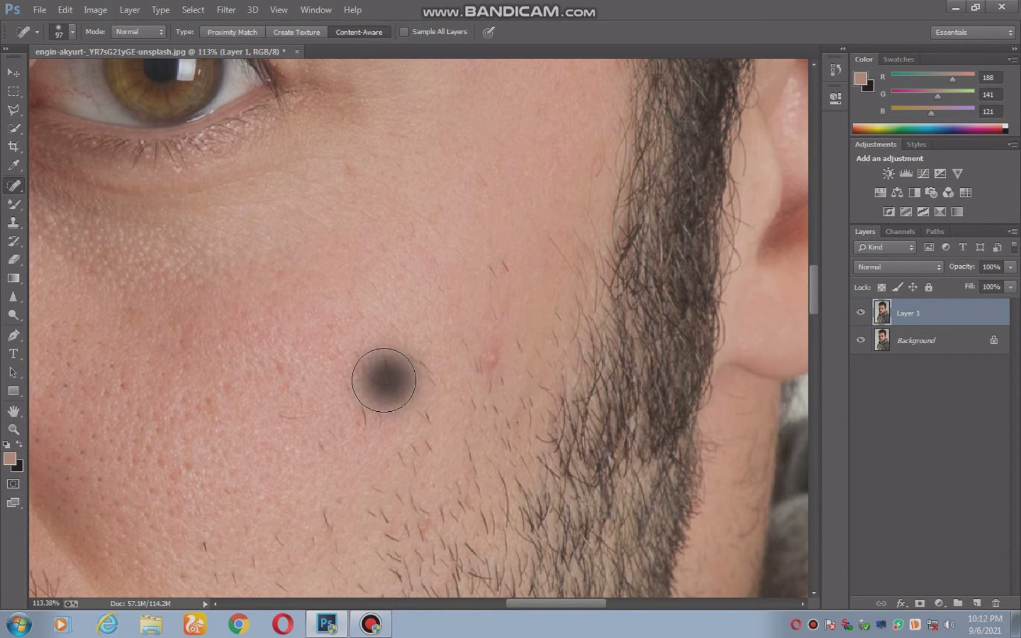
{"action": "left_click", "coordinate": [344, 430]}
{"action": "left_click", "coordinate": [389, 391]}
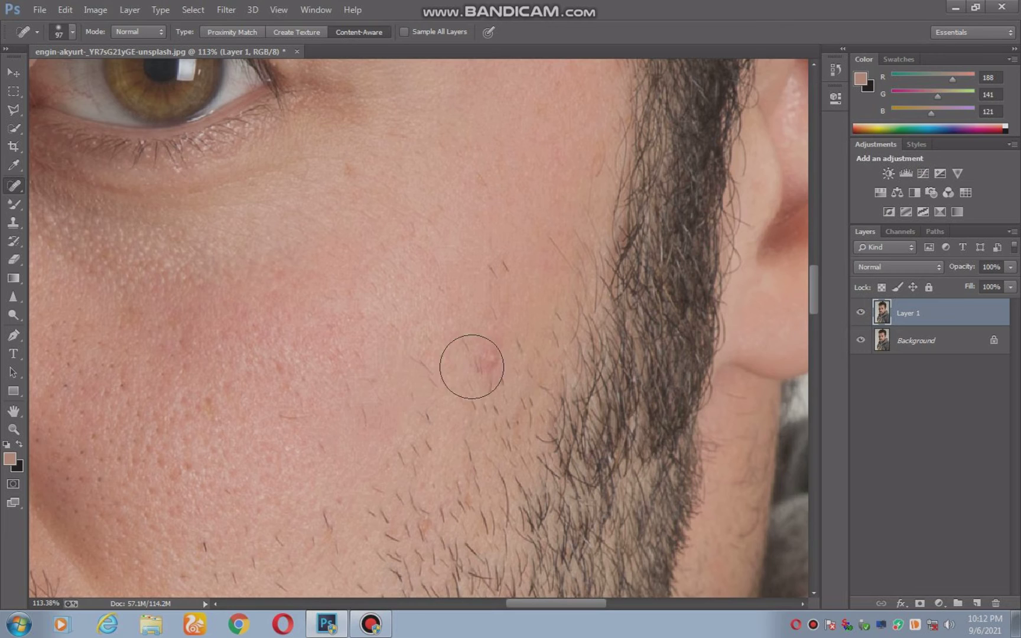
{"action": "left_click", "coordinate": [487, 357]}
{"action": "left_click", "coordinate": [498, 278]}
{"action": "left_click", "coordinate": [486, 188]}
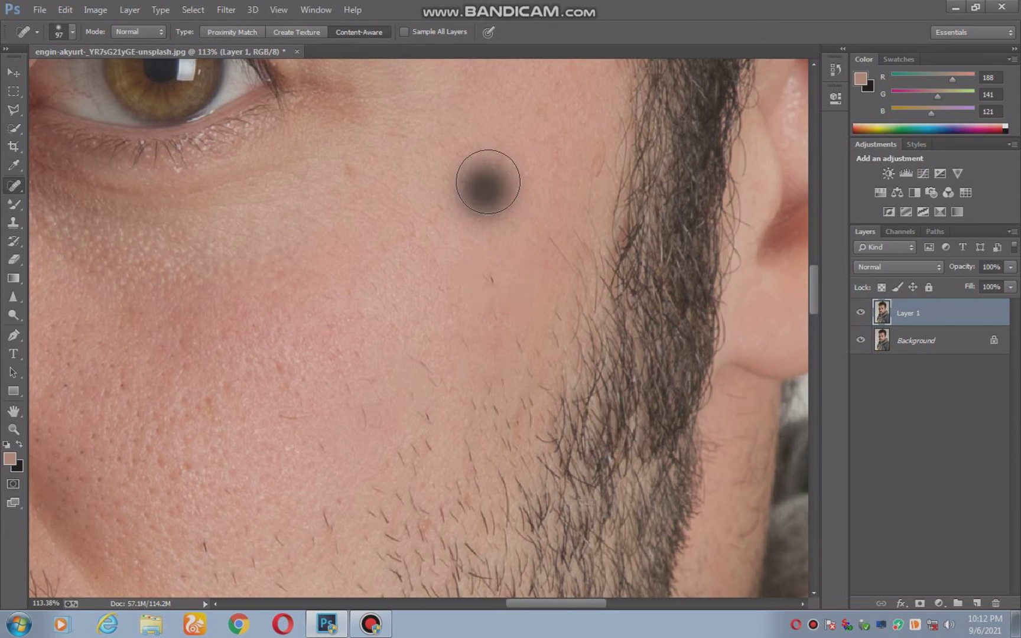
{"action": "left_click", "coordinate": [359, 170]}
{"action": "left_click", "coordinate": [298, 406]}
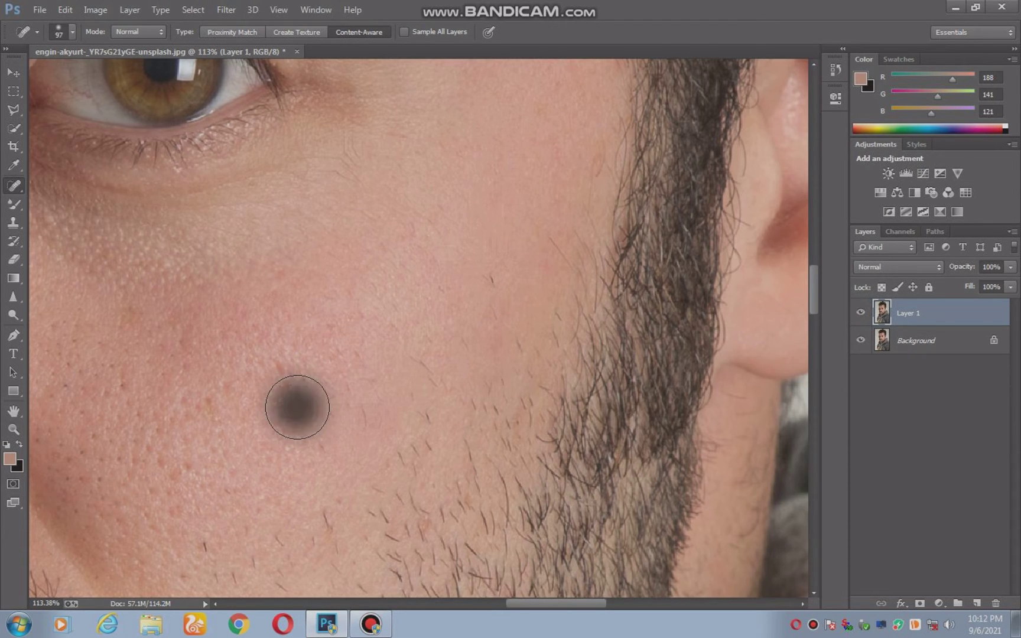
{"action": "left_click", "coordinate": [351, 395]}
{"action": "left_click", "coordinate": [358, 413]}
Heal spots and stray hairs along the beard line and upper cheek.
{"action": "left_click", "coordinate": [416, 409]}
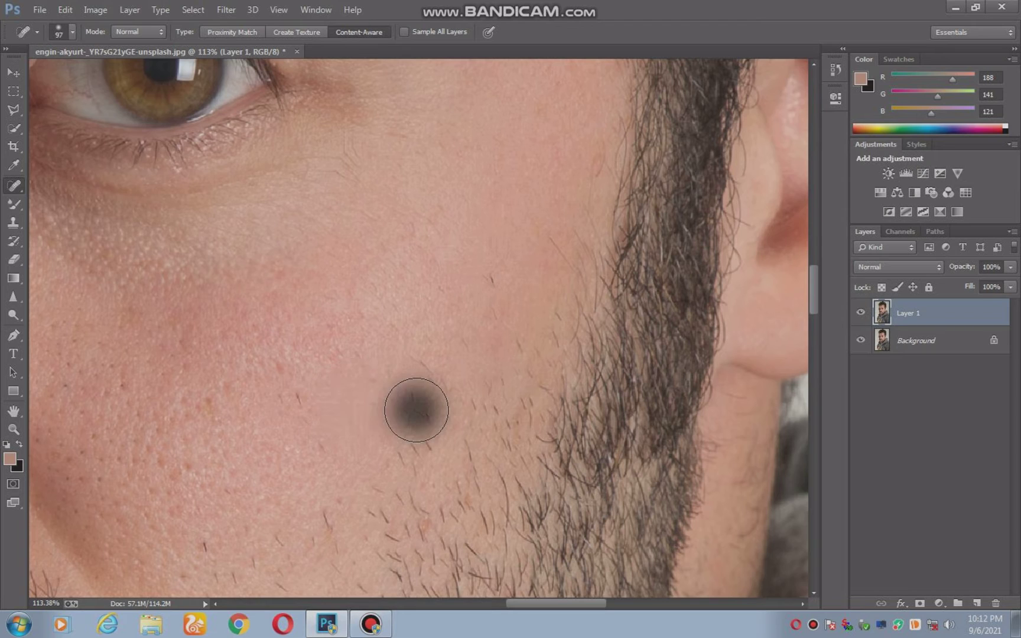
{"action": "left_click", "coordinate": [425, 362]}
{"action": "left_click", "coordinate": [485, 279]}
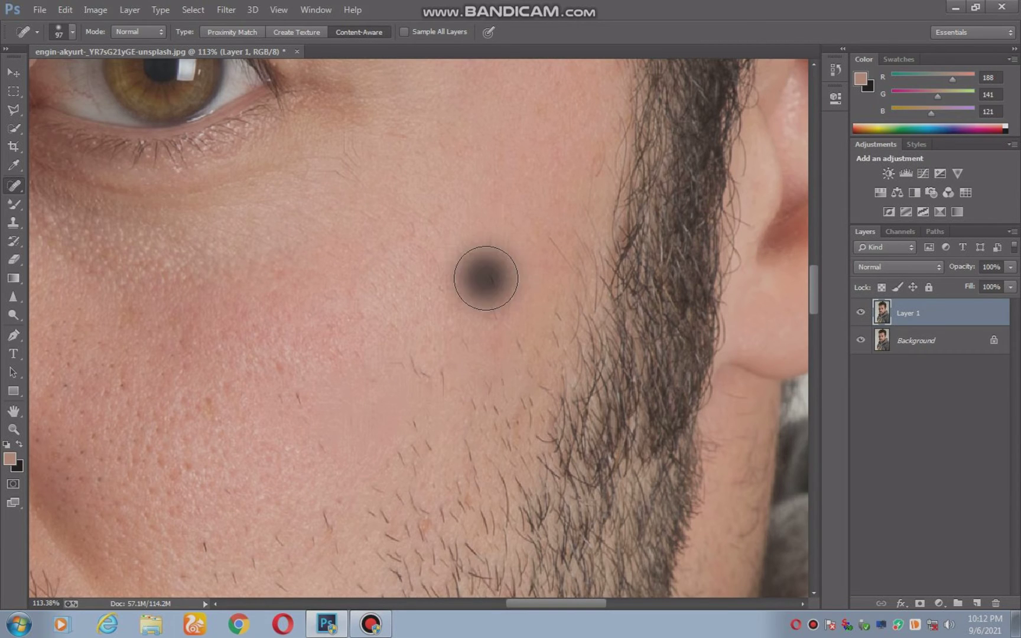
{"action": "left_click", "coordinate": [549, 241]}
{"action": "left_click", "coordinate": [407, 365]}
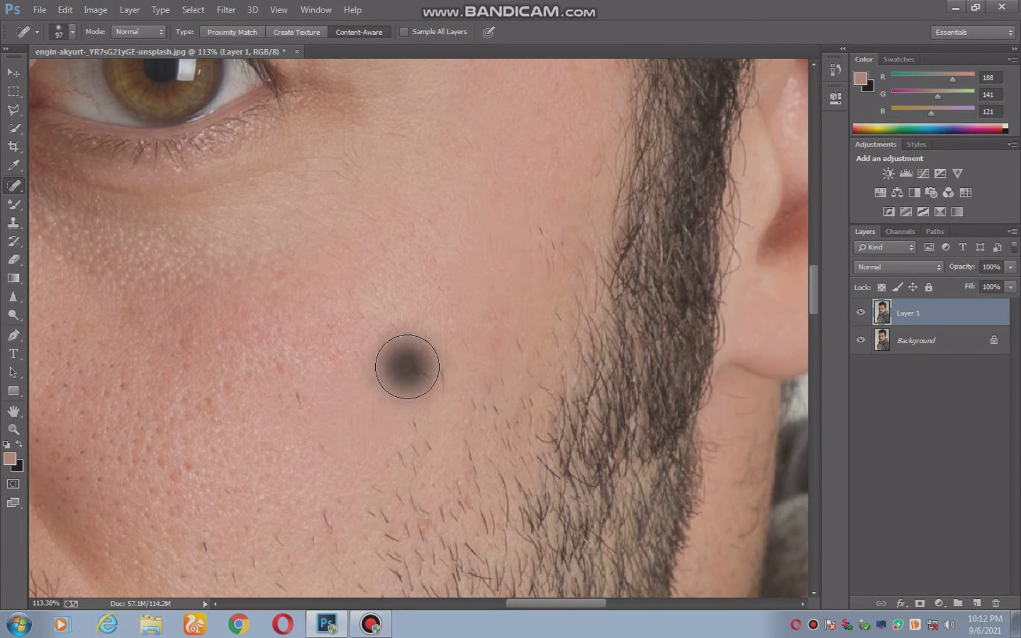
{"action": "left_click", "coordinate": [436, 378]}
{"action": "left_click", "coordinate": [482, 399]}
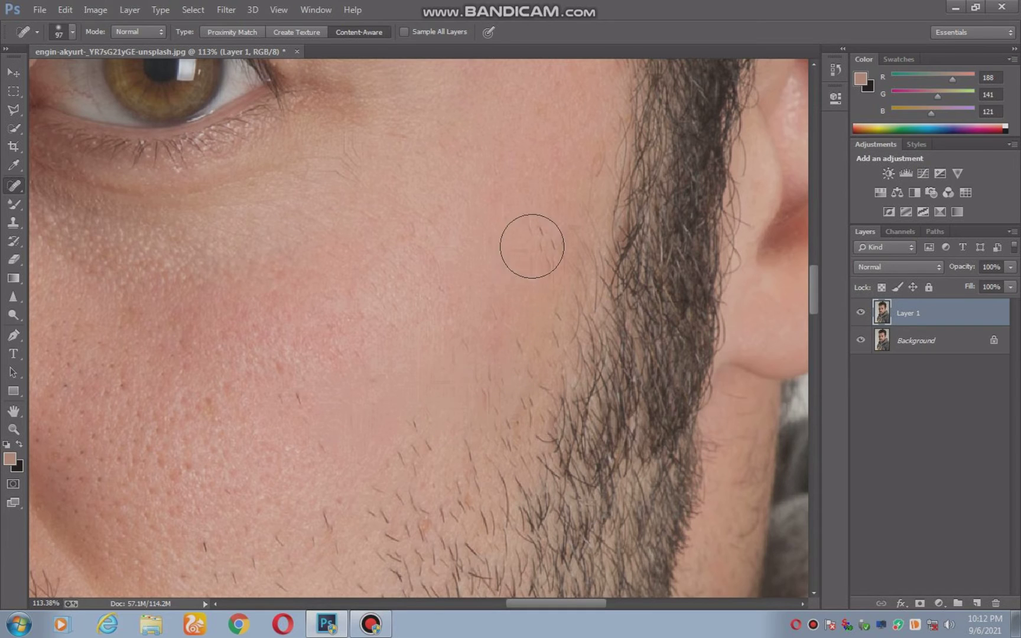
{"action": "left_click", "coordinate": [540, 232]}
{"action": "scroll", "coordinate": [529, 252], "scroll_direction": "down", "scroll_amount": 2}
Remove stray hairs and spots across the left and lower cheek near the jaw.
{"action": "left_click", "coordinate": [303, 335]}
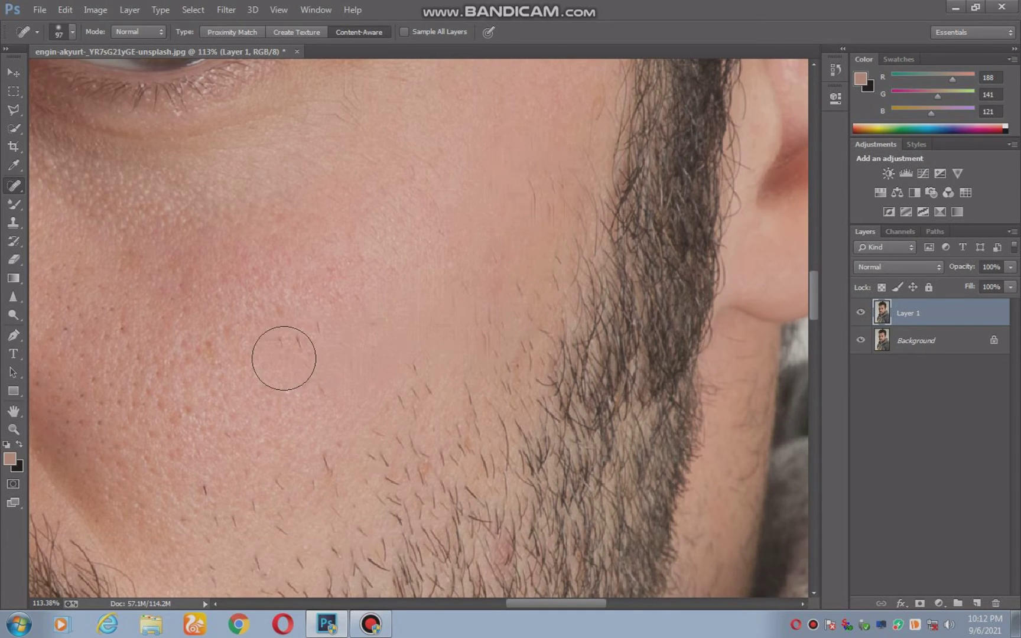
{"action": "left_click", "coordinate": [211, 486]}
{"action": "left_click", "coordinate": [240, 524]}
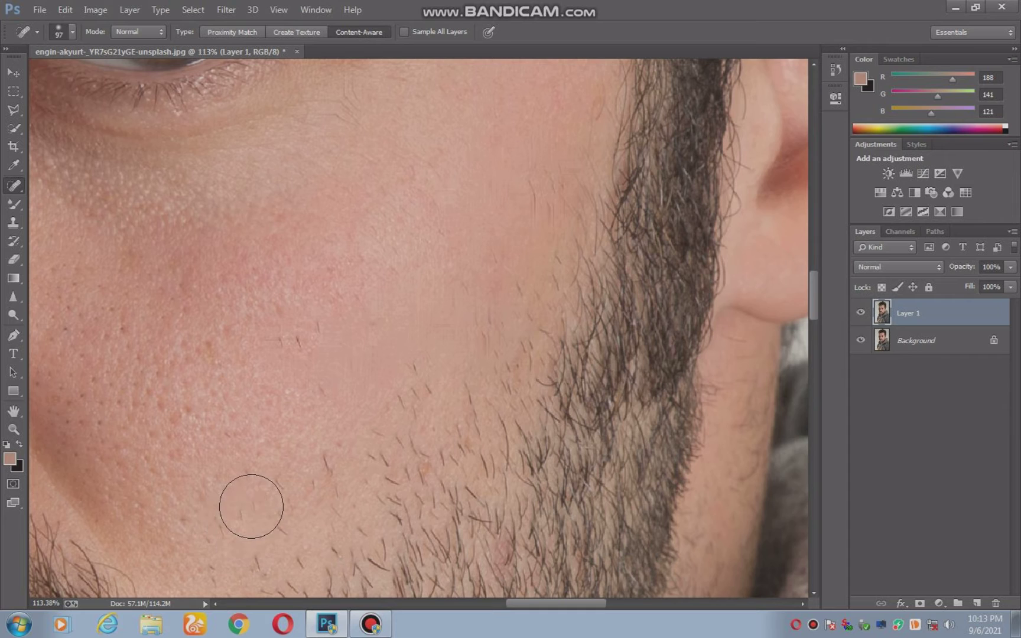
{"action": "left_click", "coordinate": [251, 503]}
{"action": "left_click", "coordinate": [276, 488]}
{"action": "left_click", "coordinate": [315, 467]}
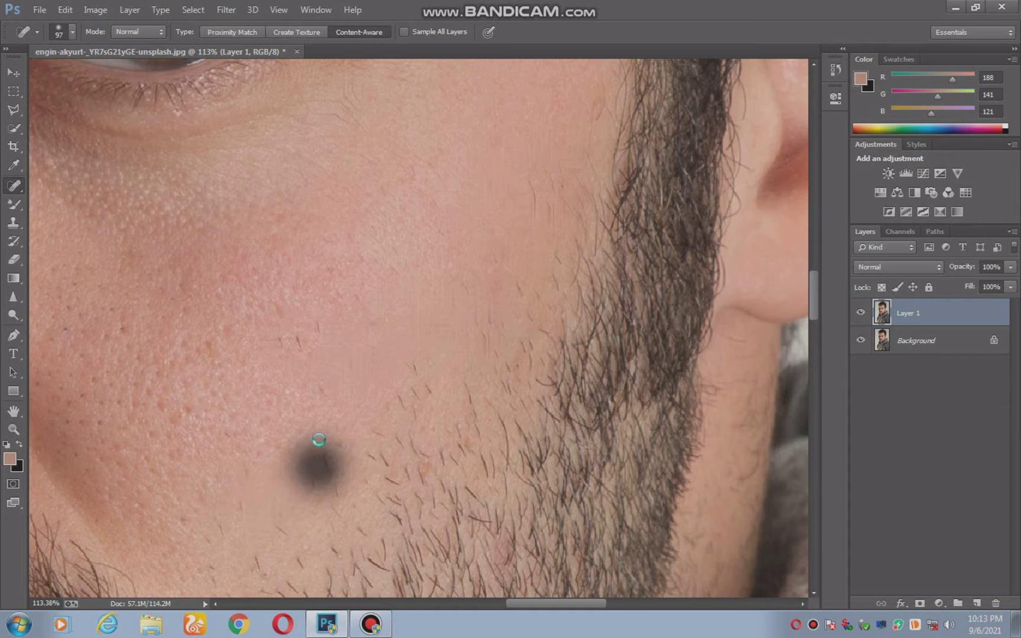
{"action": "left_click", "coordinate": [297, 335]}
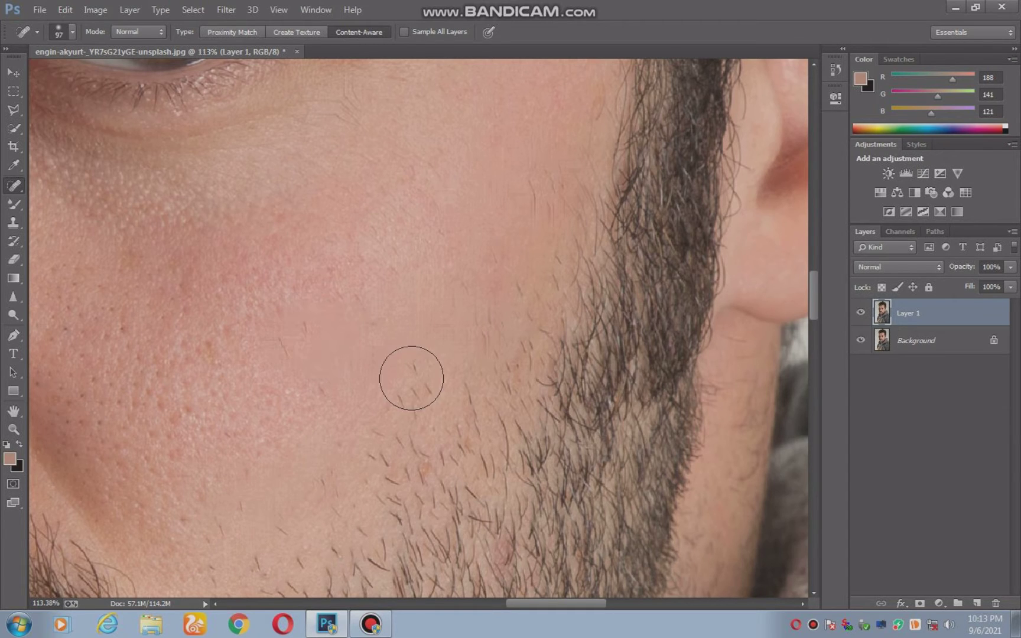
{"action": "left_click", "coordinate": [415, 380]}
{"action": "left_click", "coordinate": [411, 405]}
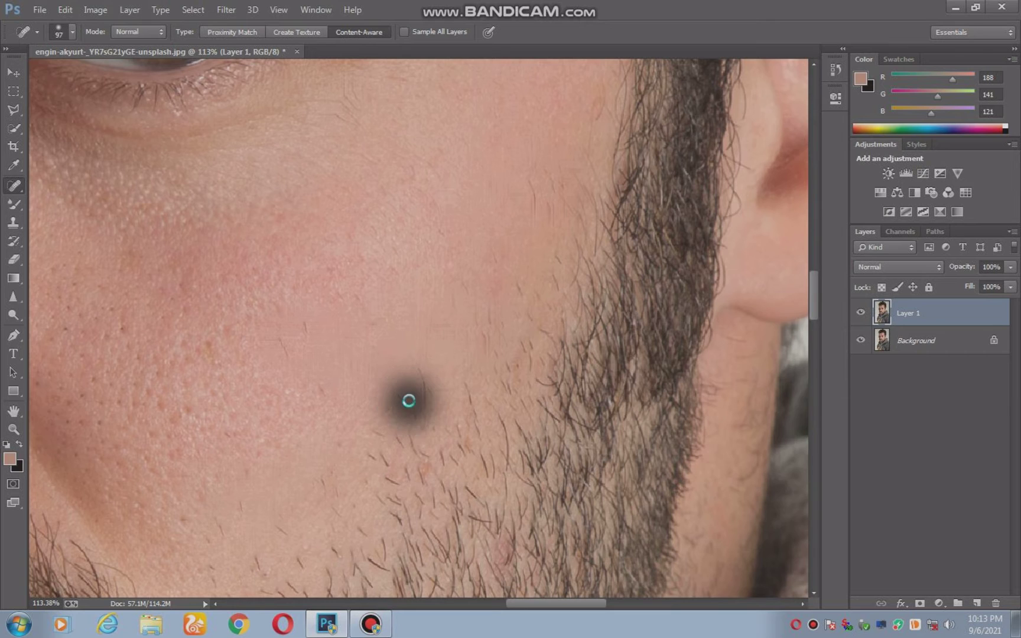
{"action": "left_click", "coordinate": [484, 324]}
{"action": "scroll", "coordinate": [449, 378], "scroll_direction": "down", "scroll_amount": 2}
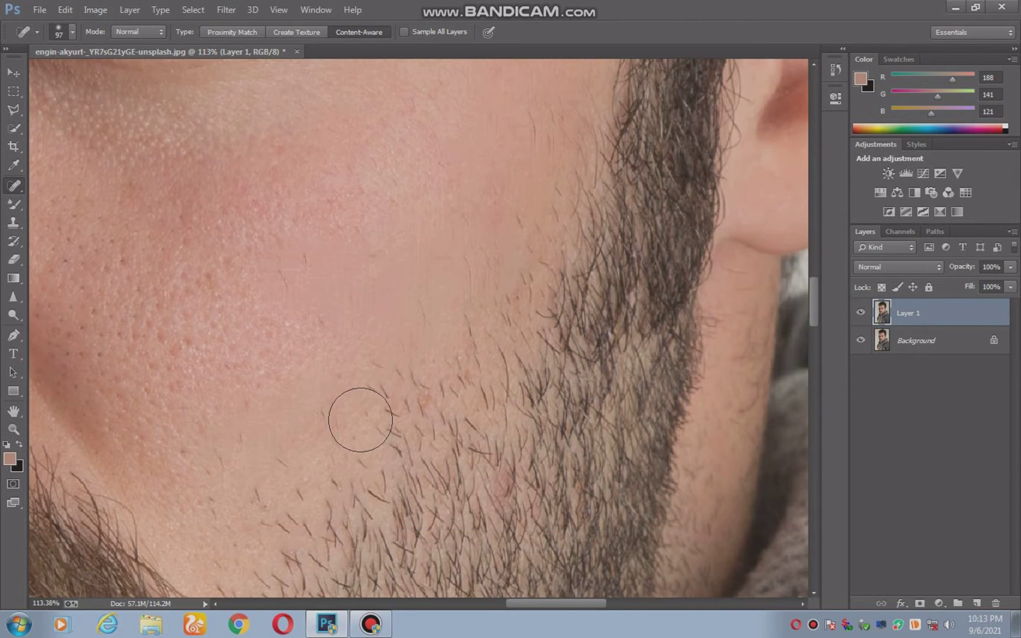
Dismiss the spot-healing source warning and heal a dark spot beside the nose.
{"action": "left_click", "coordinate": [204, 390], "text": "alt"}
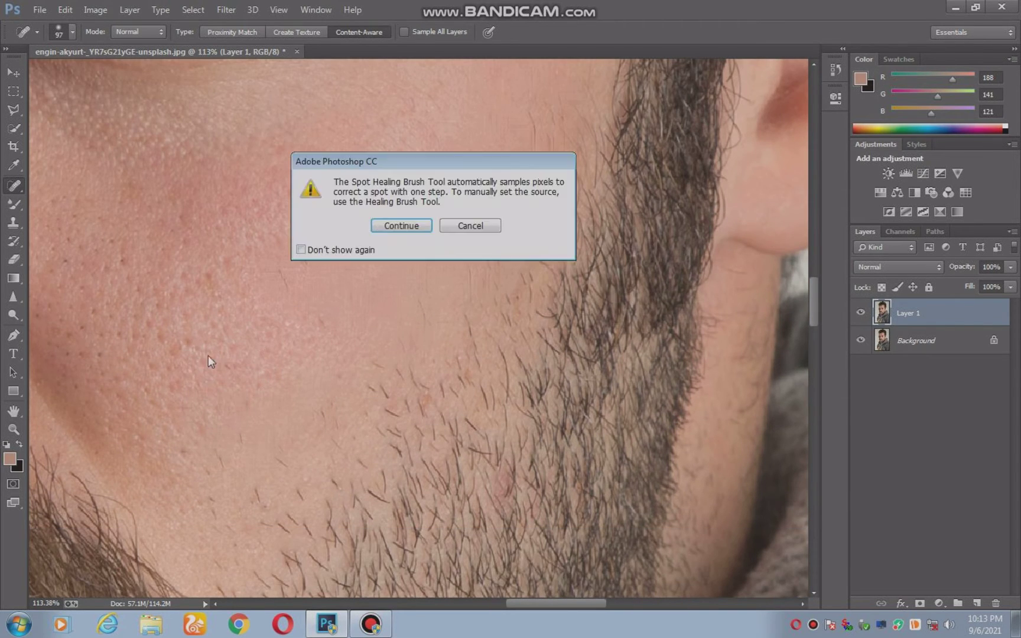
{"action": "left_click", "coordinate": [463, 226]}
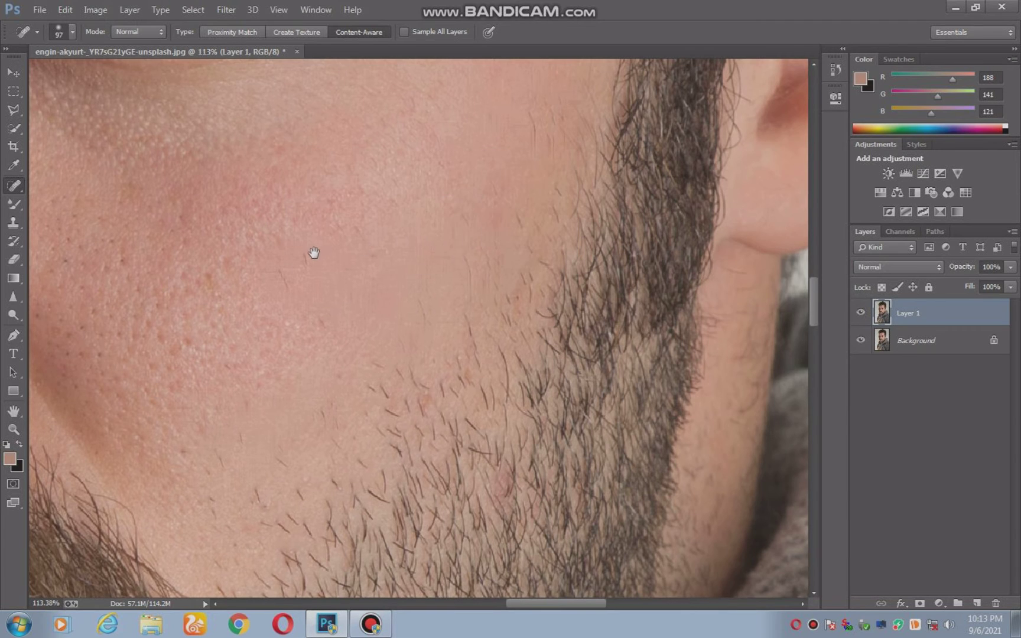
{"action": "left_click_drag", "start_coordinate": [312, 251], "coordinate": [320, 326]}
{"action": "left_click", "coordinate": [210, 303]}
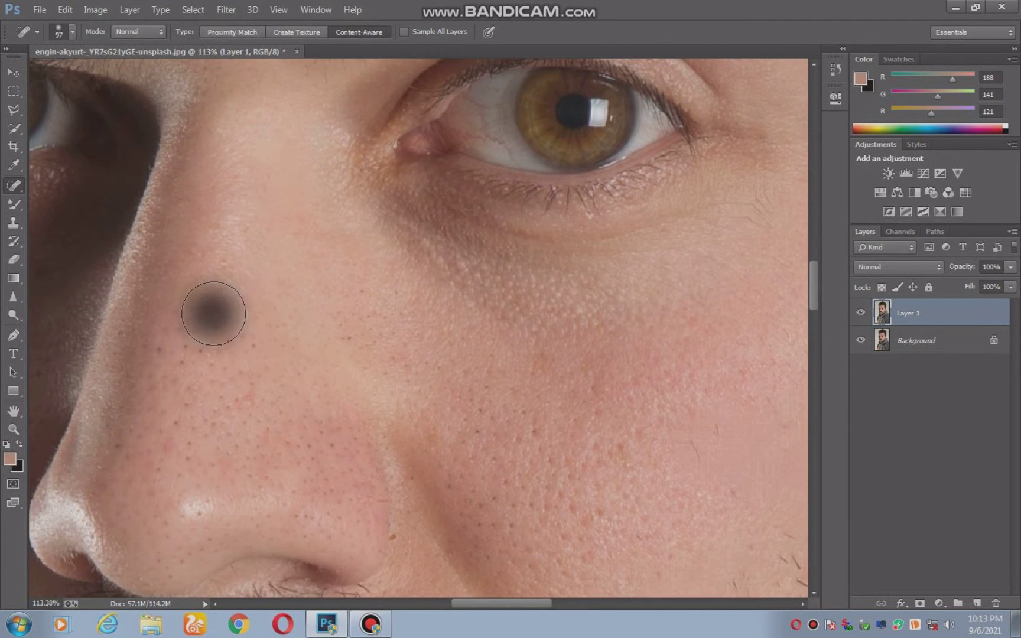
Zoom in and heal two dark blemishes on the forehead.
{"action": "scroll", "coordinate": [248, 378], "scroll_direction": "up", "scroll_amount": 5}
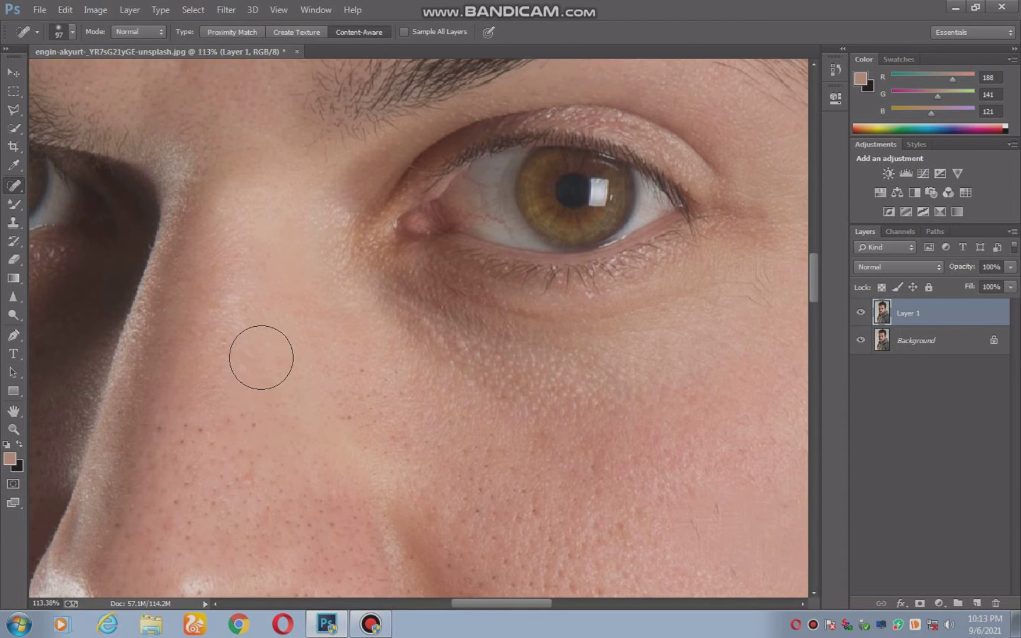
{"action": "scroll", "coordinate": [263, 360], "scroll_direction": "up", "scroll_amount": 4}
{"action": "scroll", "coordinate": [262, 366], "scroll_direction": "up", "scroll_amount": 6}
{"action": "scroll", "coordinate": [267, 381], "scroll_direction": "up", "scroll_amount": 4}
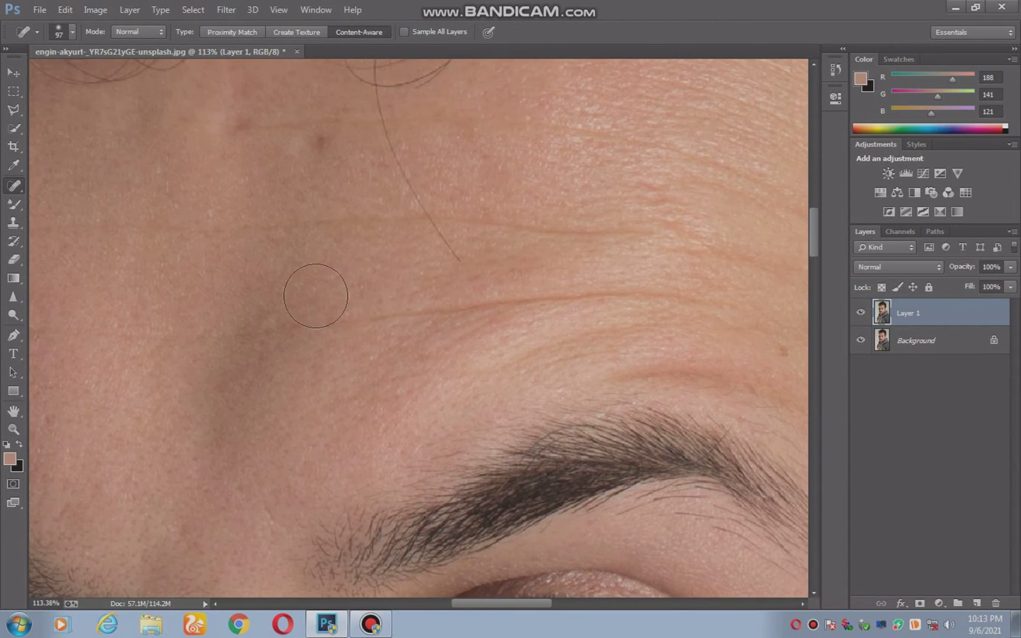
{"action": "scroll", "coordinate": [315, 292], "scroll_direction": "up", "scroll_amount": 1}
{"action": "left_click", "coordinate": [320, 178]}
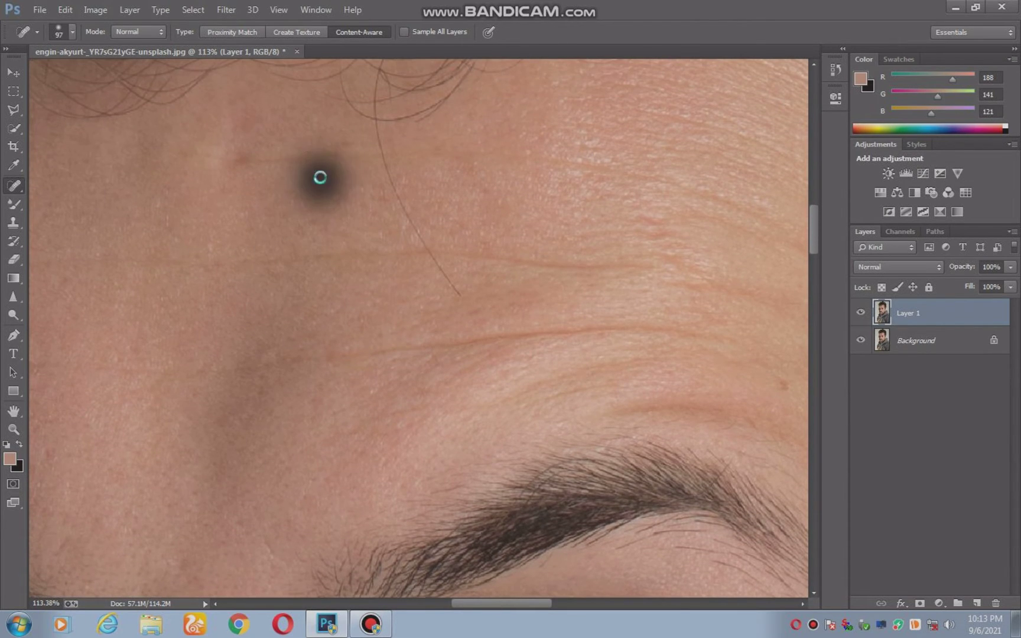
{"action": "left_click", "coordinate": [234, 163]}
Heal away the stray hair lying across the forehead.
{"action": "left_click", "coordinate": [447, 270]}
{"action": "left_click", "coordinate": [417, 236]}
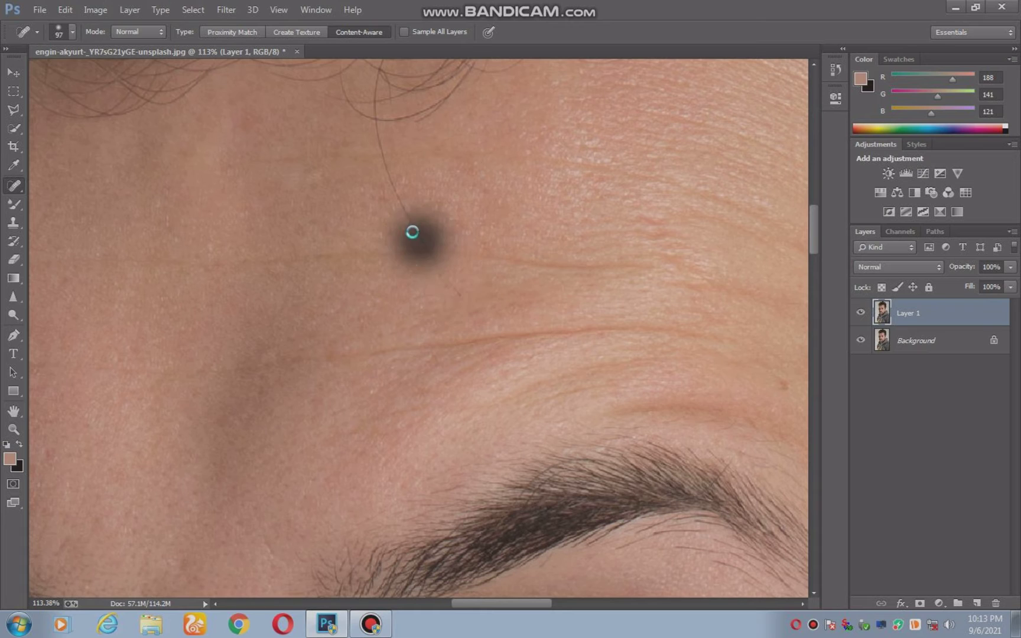
{"action": "left_click", "coordinate": [440, 257]}
{"action": "left_click", "coordinate": [453, 281]}
{"action": "left_click", "coordinate": [398, 189]}
{"action": "left_click", "coordinate": [408, 217]}
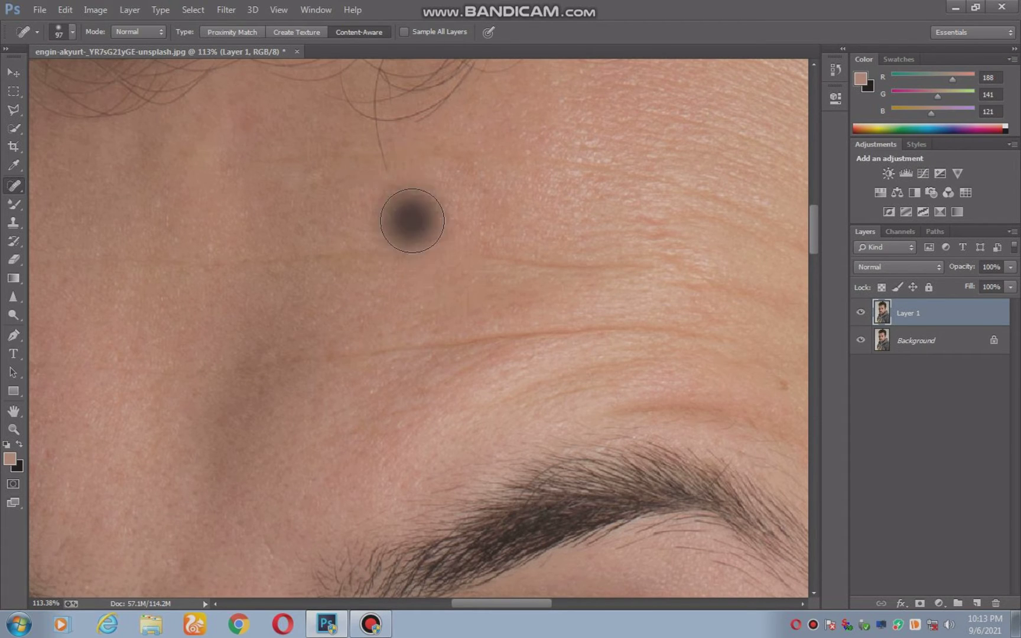
{"action": "left_click", "coordinate": [382, 150]}
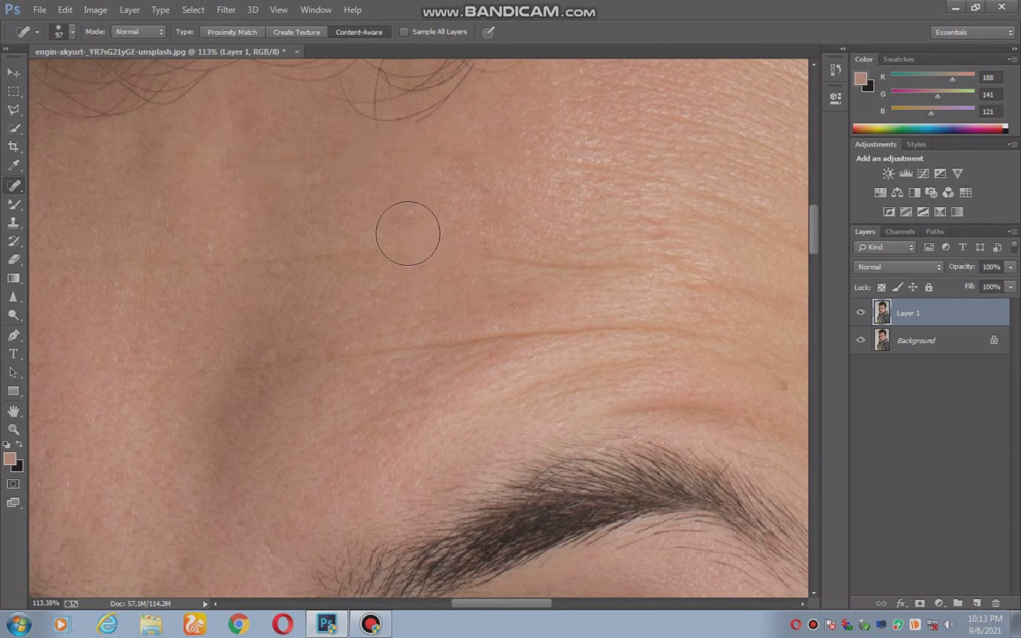
Heal a spot beside the beard and a blemish on the lower cheek.
{"action": "scroll", "coordinate": [280, 335], "scroll_direction": "down", "scroll_amount": 2}
{"action": "scroll", "coordinate": [299, 372], "scroll_direction": "down", "scroll_amount": 2}
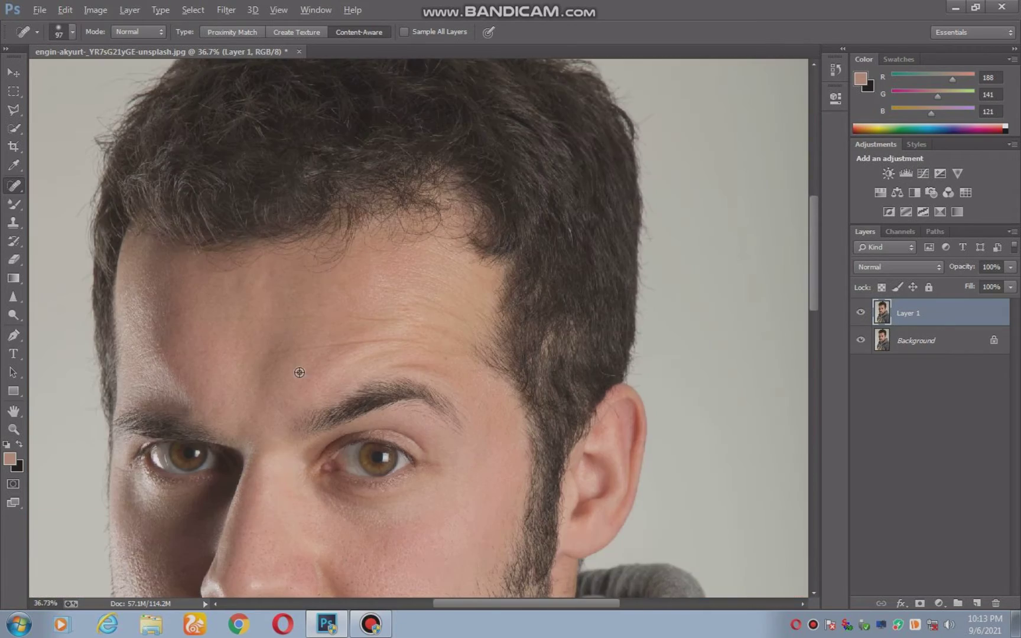
{"action": "scroll", "coordinate": [321, 469], "scroll_direction": "down", "scroll_amount": 2}
{"action": "scroll", "coordinate": [320, 468], "scroll_direction": "down", "scroll_amount": 1}
{"action": "scroll", "coordinate": [354, 473], "scroll_direction": "up", "scroll_amount": 2}
{"action": "scroll", "coordinate": [414, 470], "scroll_direction": "up", "scroll_amount": 2}
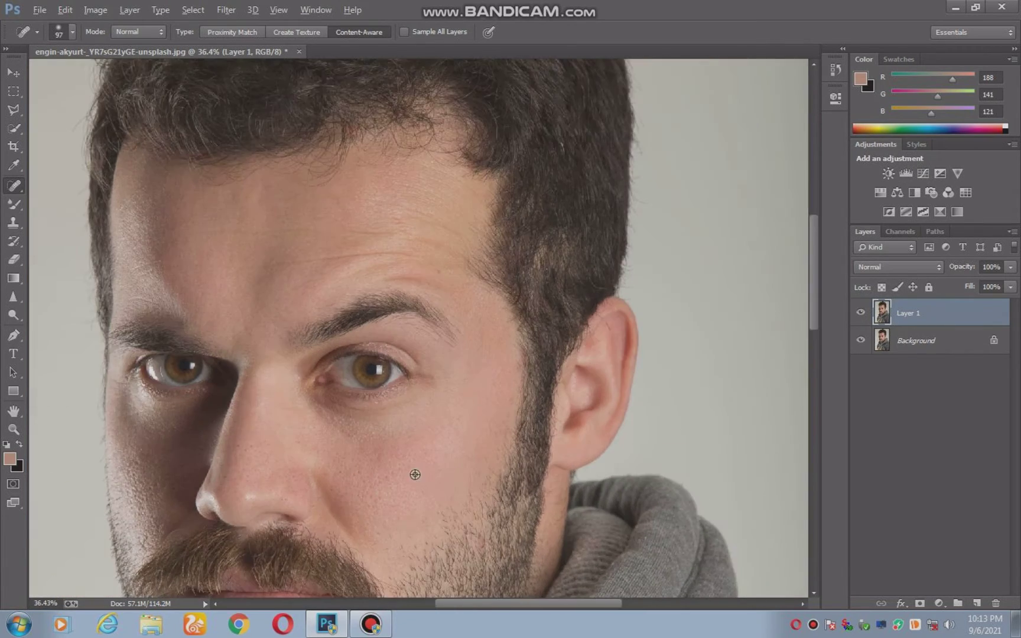
{"action": "scroll", "coordinate": [426, 481], "scroll_direction": "up", "scroll_amount": 1}
{"action": "scroll", "coordinate": [428, 486], "scroll_direction": "up", "scroll_amount": 1}
{"action": "scroll", "coordinate": [473, 432], "scroll_direction": "up", "scroll_amount": 1}
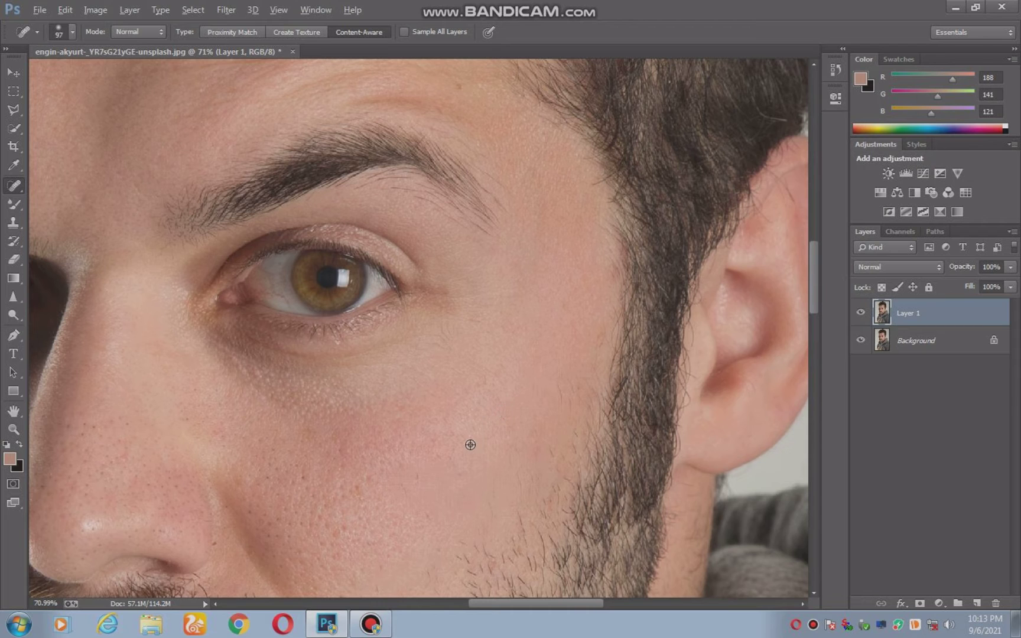
{"action": "scroll", "coordinate": [504, 408], "scroll_direction": "up", "scroll_amount": 1}
{"action": "left_click", "coordinate": [567, 393]}
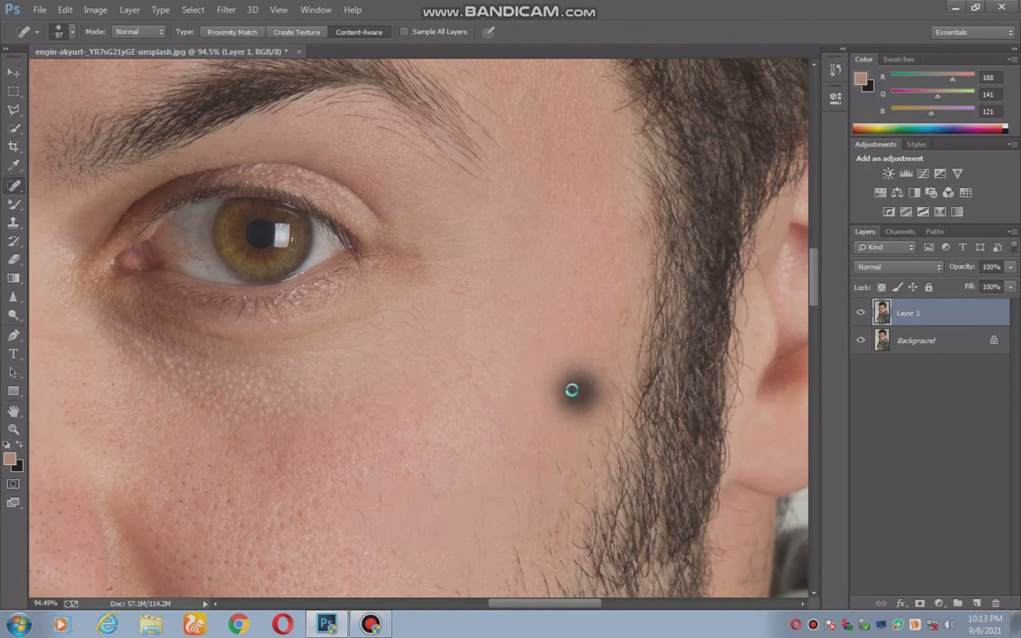
{"action": "left_click_drag", "start_coordinate": [378, 491], "coordinate": [382, 542]}
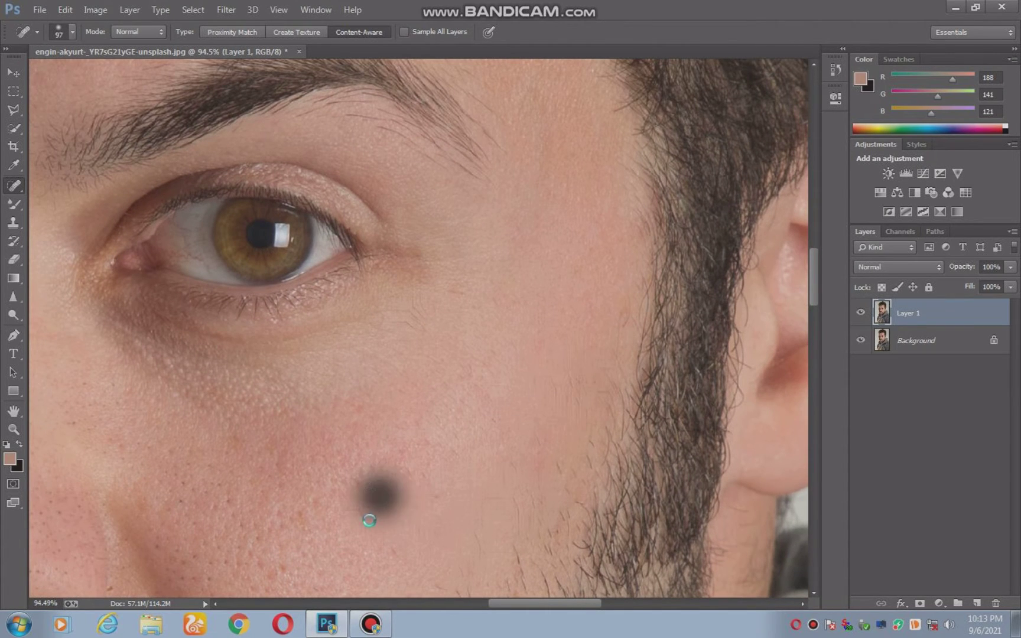
Heal the dark pores and small spots across the cheek skin.
{"action": "scroll", "coordinate": [324, 526], "scroll_direction": "down", "scroll_amount": 2}
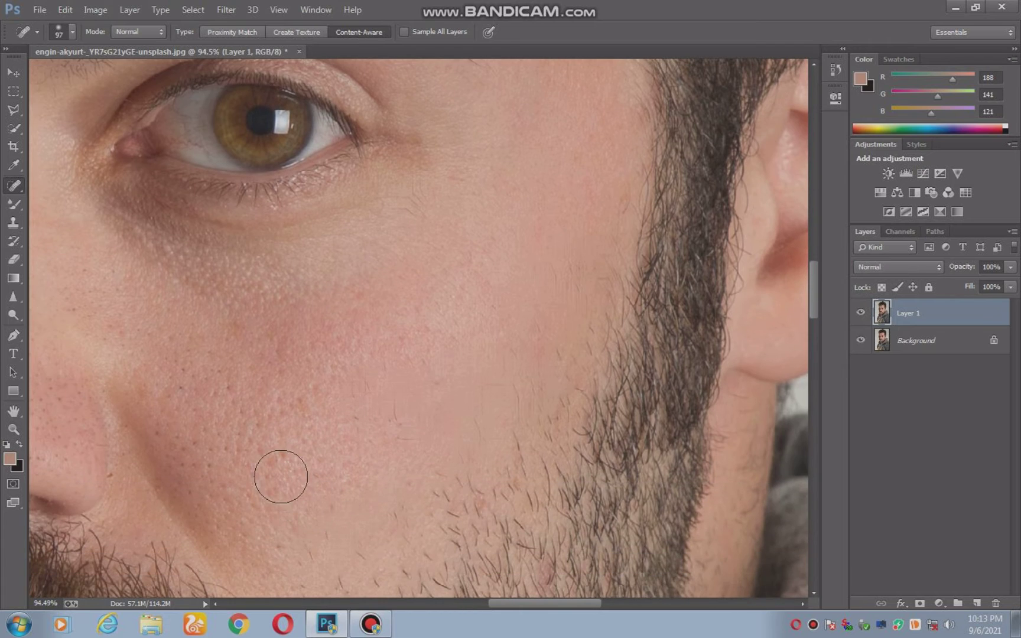
{"action": "scroll", "coordinate": [270, 460], "scroll_direction": "up", "scroll_amount": 3}
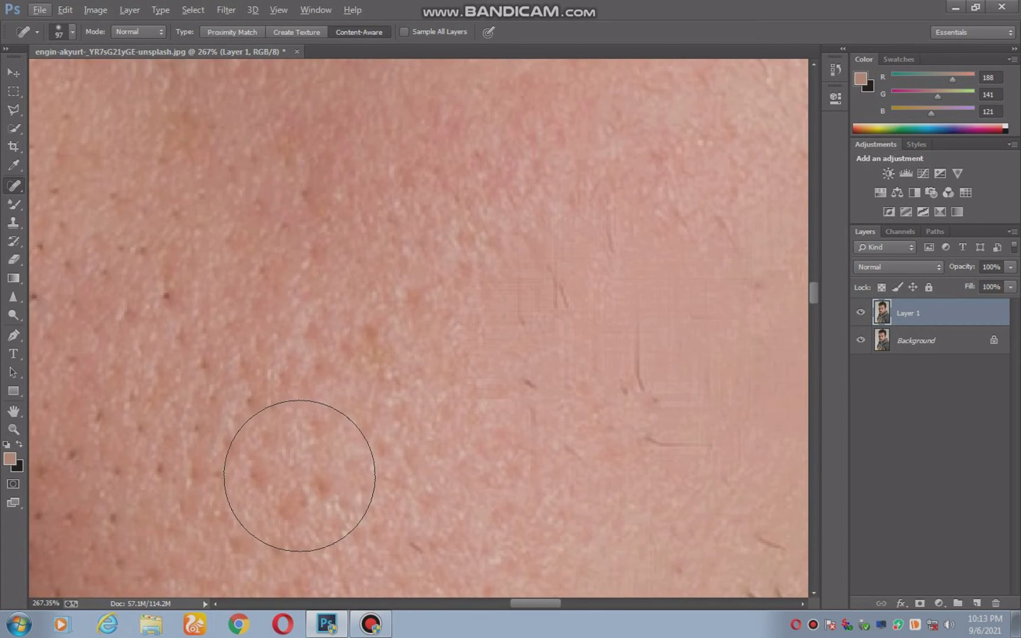
{"action": "left_click", "coordinate": [297, 487]}
{"action": "left_click_drag", "start_coordinate": [267, 486], "coordinate": [265, 475]}
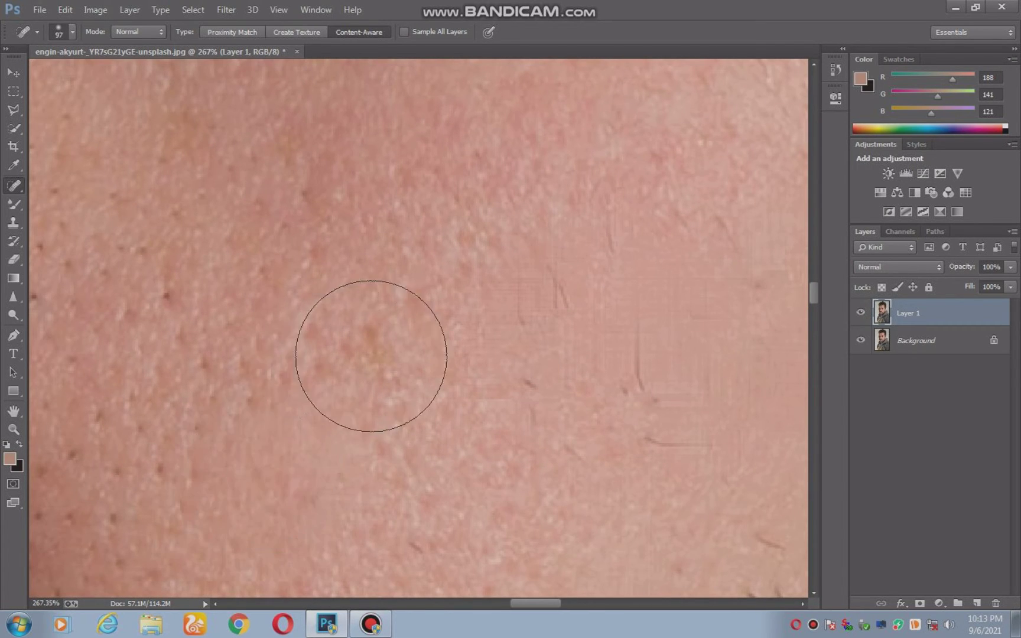
{"action": "left_click", "coordinate": [370, 354]}
{"action": "left_click", "coordinate": [260, 346]}
{"action": "left_click", "coordinate": [198, 382]}
{"action": "left_click", "coordinate": [177, 338]}
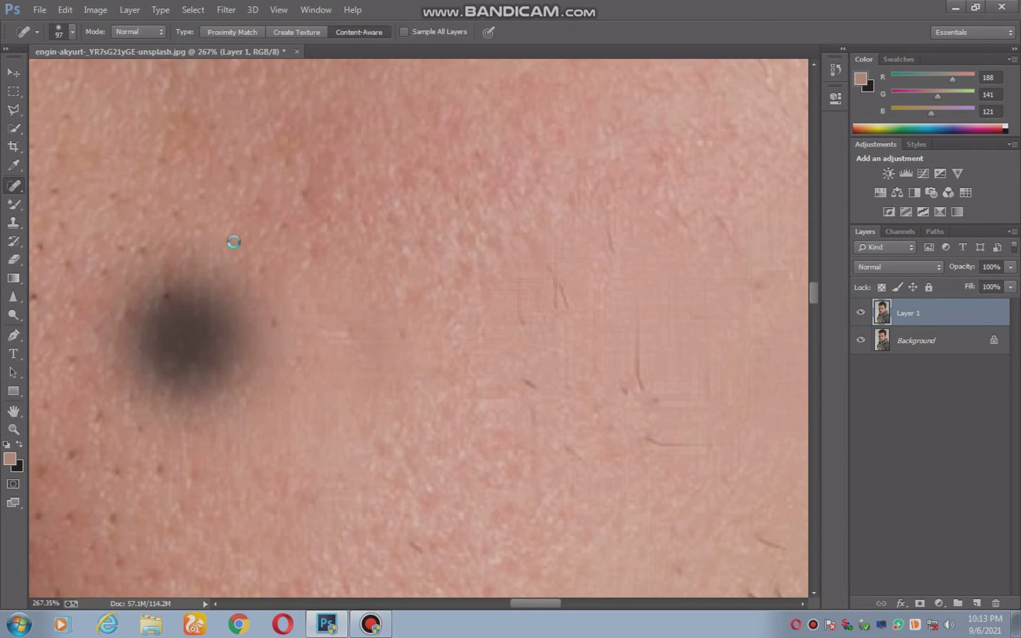
{"action": "left_click", "coordinate": [247, 229]}
{"action": "left_click", "coordinate": [314, 225]}
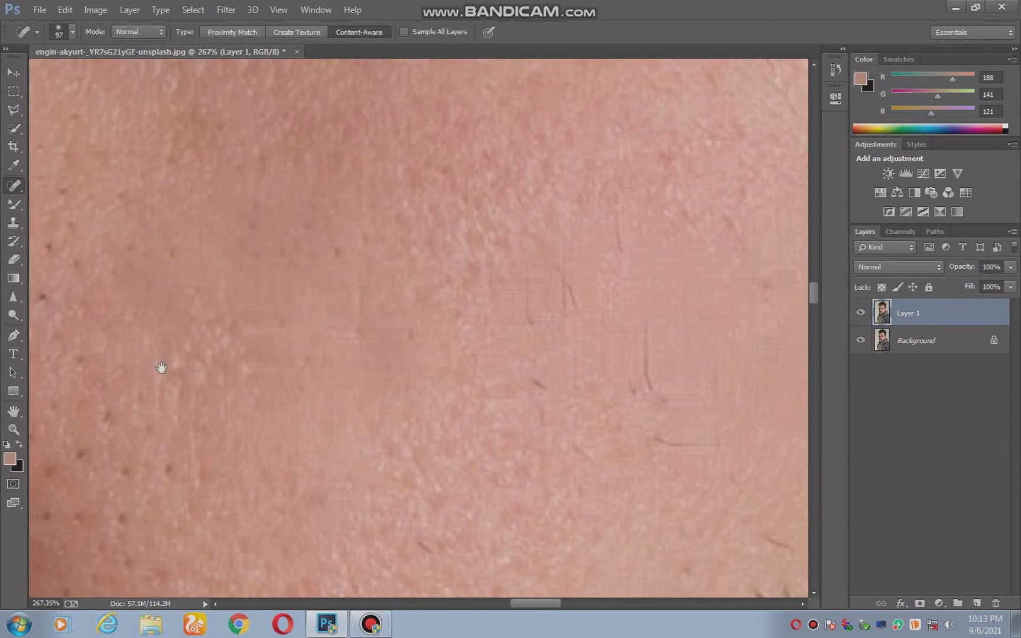
Heal the remaining spots on the lower and upper cheek, then zoom out.
{"action": "left_click_drag", "start_coordinate": [159, 365], "coordinate": [337, 369]}
{"action": "left_click", "coordinate": [331, 422]}
{"action": "left_click", "coordinate": [239, 417]}
{"action": "left_click", "coordinate": [278, 505]}
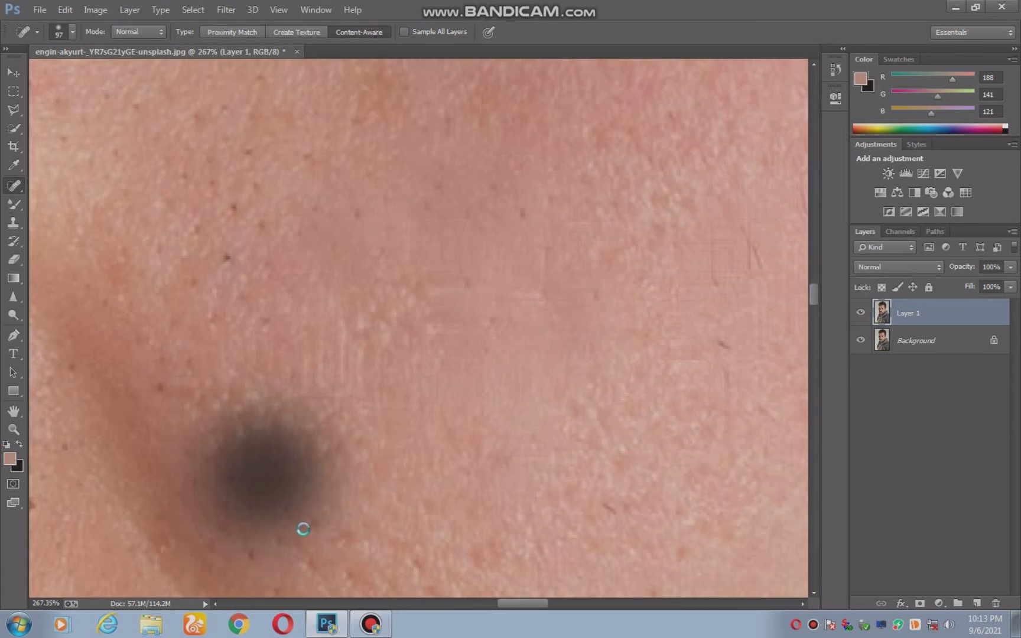
{"action": "left_click", "coordinate": [232, 254]}
{"action": "scroll", "coordinate": [330, 262], "scroll_direction": "down", "scroll_amount": 2}
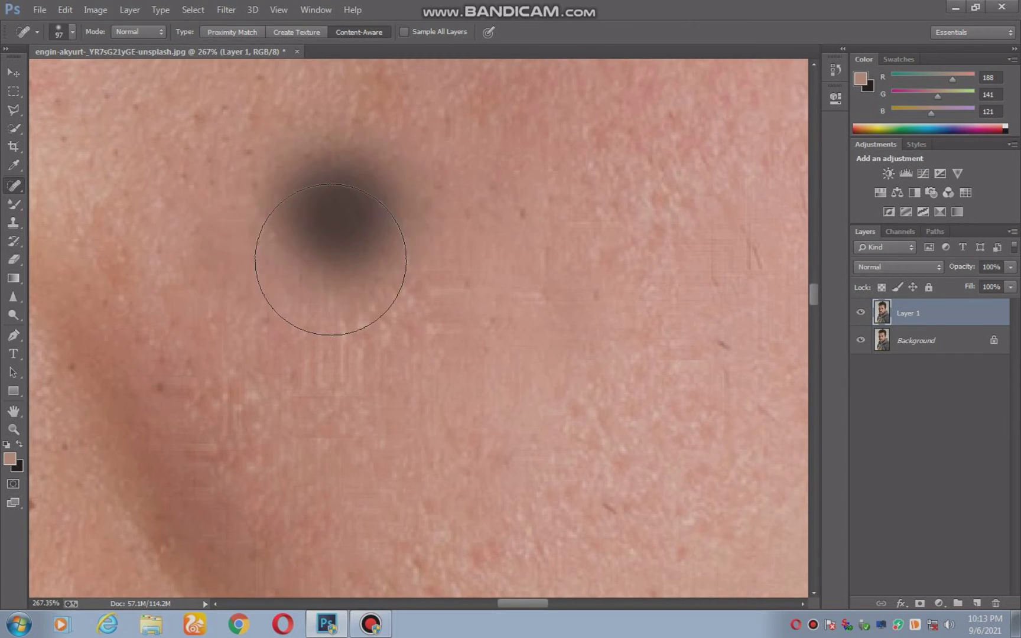
{"action": "scroll", "coordinate": [335, 263], "scroll_direction": "down", "scroll_amount": 3}
{"action": "scroll", "coordinate": [353, 281], "scroll_direction": "down", "scroll_amount": 3}
{"action": "scroll", "coordinate": [366, 284], "scroll_direction": "down", "scroll_amount": 2}
Merge the retouched Layer 1 into the Background and duplicate it as a new Layer 1.
{"action": "scroll", "coordinate": [366, 284], "scroll_direction": "down", "scroll_amount": 2}
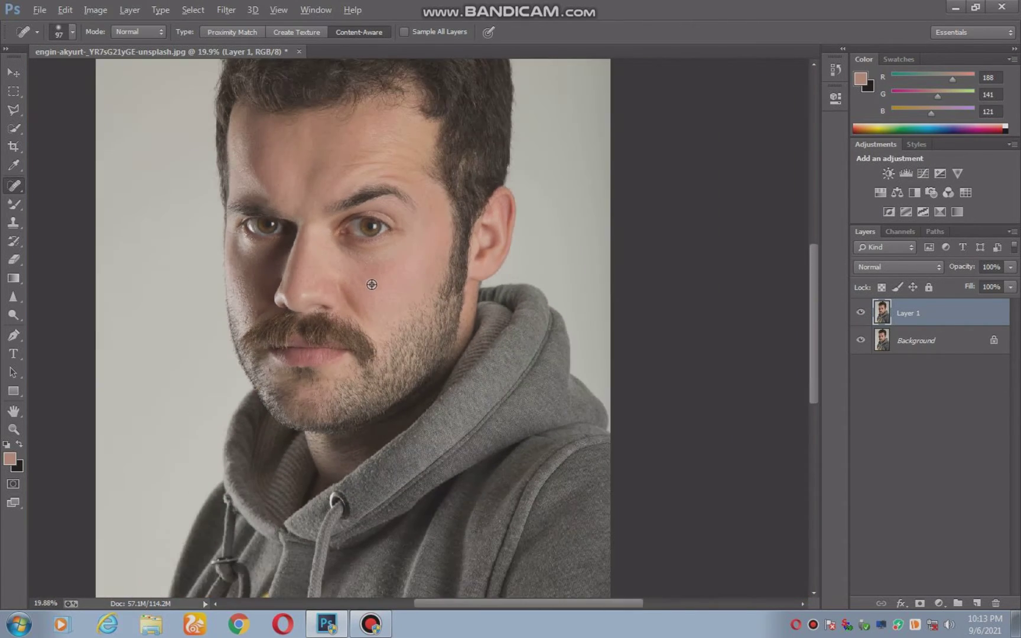
{"action": "scroll", "coordinate": [366, 284], "scroll_direction": "down", "scroll_amount": 2}
{"action": "scroll", "coordinate": [429, 284], "scroll_direction": "up", "scroll_amount": 2}
{"action": "scroll", "coordinate": [455, 282], "scroll_direction": "down", "scroll_amount": 1}
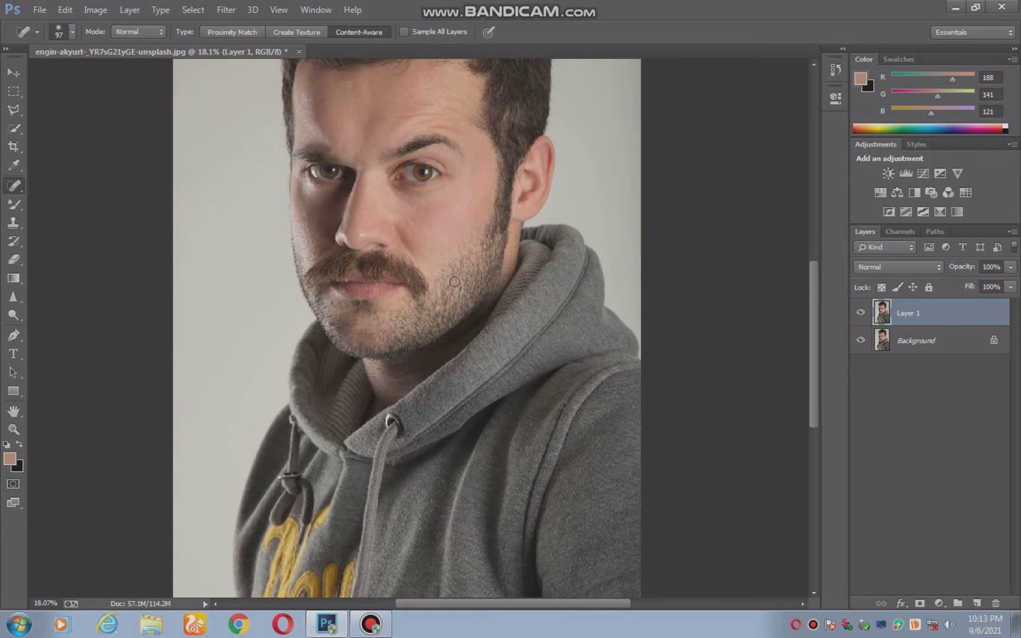
{"action": "scroll", "coordinate": [455, 279], "scroll_direction": "down", "scroll_amount": 1}
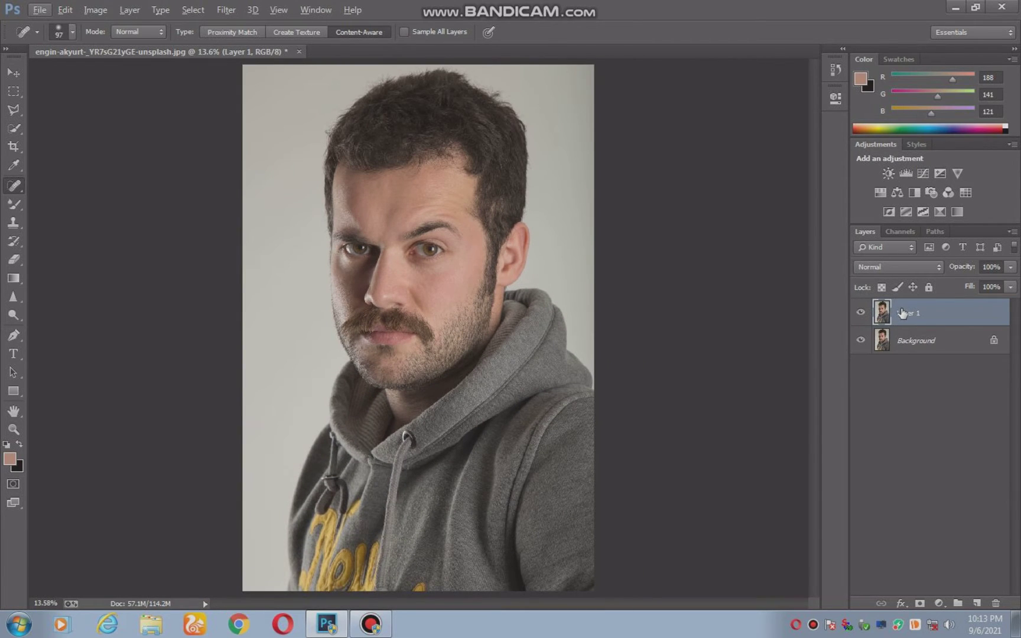
{"action": "key", "text": "ctrl+e"}
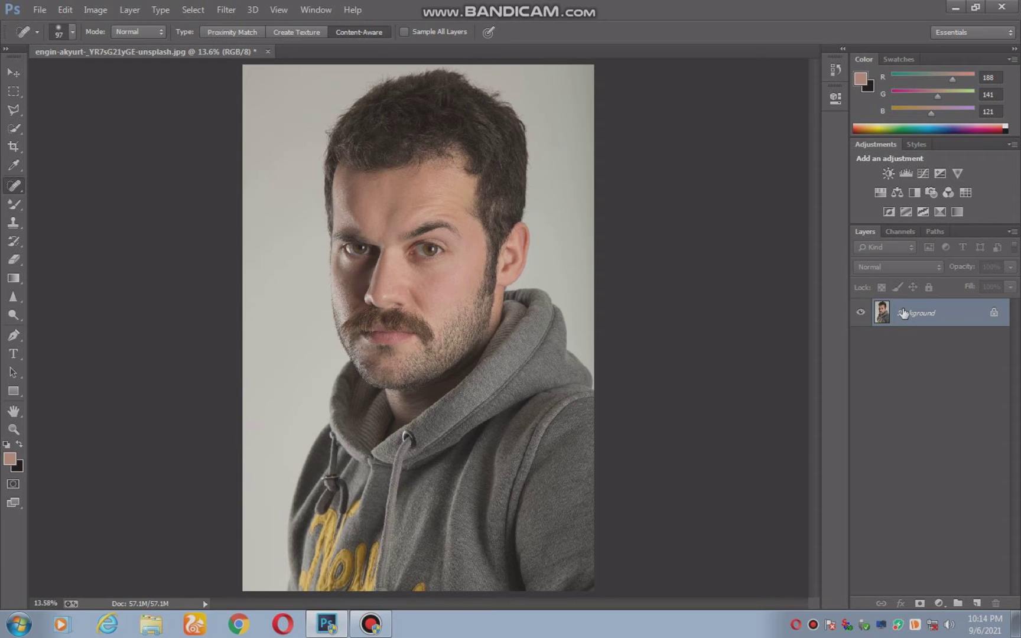
{"action": "key", "text": "ctrl+j"}
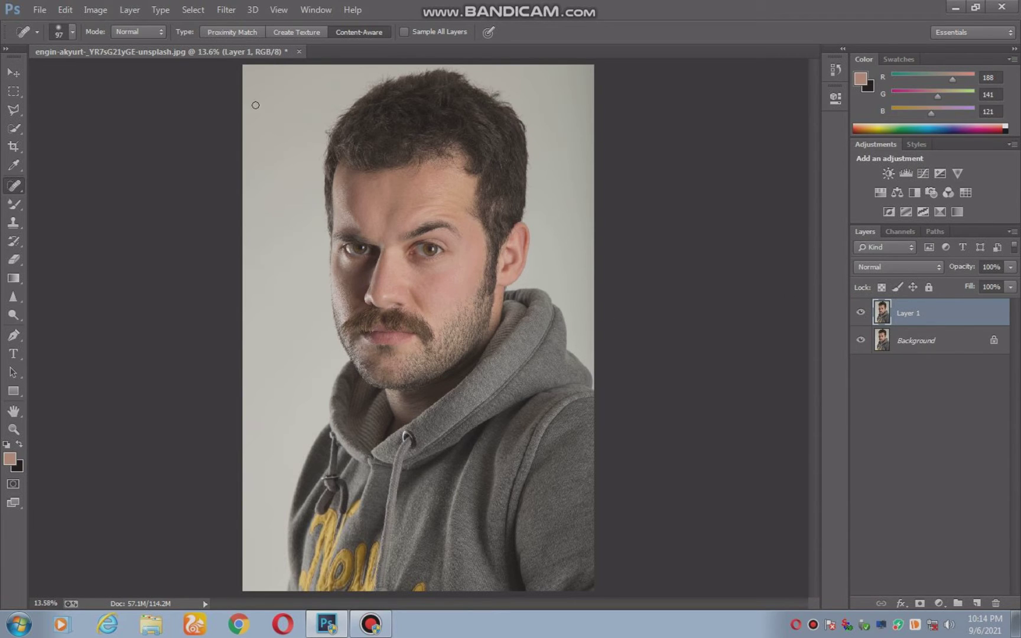
{"action": "left_click", "coordinate": [225, 10]}
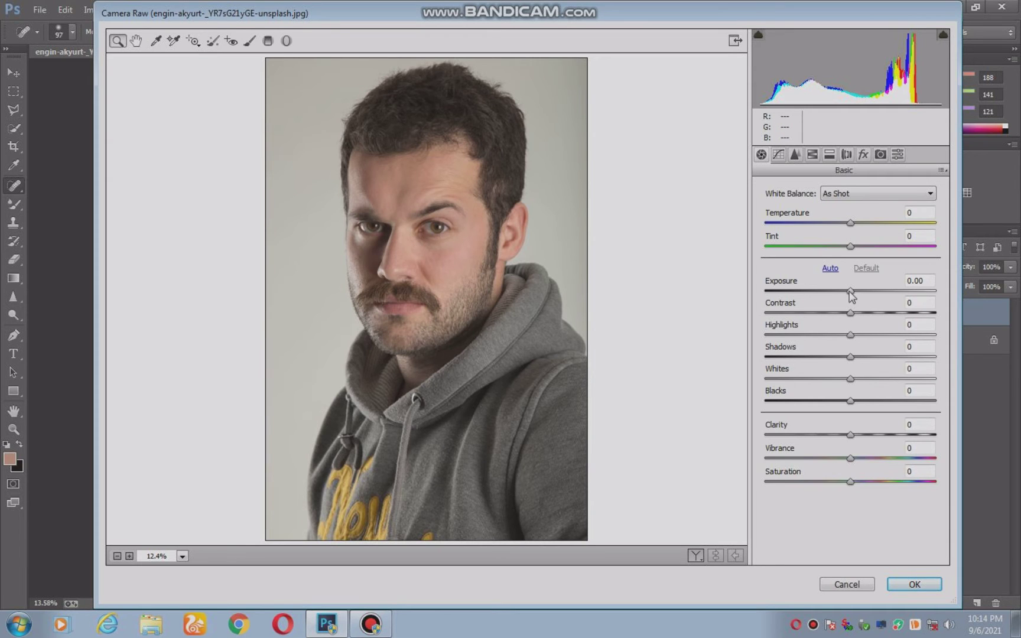
Apply Camera Raw: Exposure +0.40, Contrast +6, Highlights −3, Shadows +16, Whites −10, Blacks −8, Clarity +3.
{"action": "mouse_move", "coordinate": [849, 290]}
{"action": "left_mouse_down"}
{"action": "mouse_move", "coordinate": [858, 317]}
{"action": "mouse_move", "coordinate": [846, 335]}
{"action": "mouse_move", "coordinate": [858, 353]}
{"action": "mouse_move", "coordinate": [843, 375]}
{"action": "left_mouse_up"}
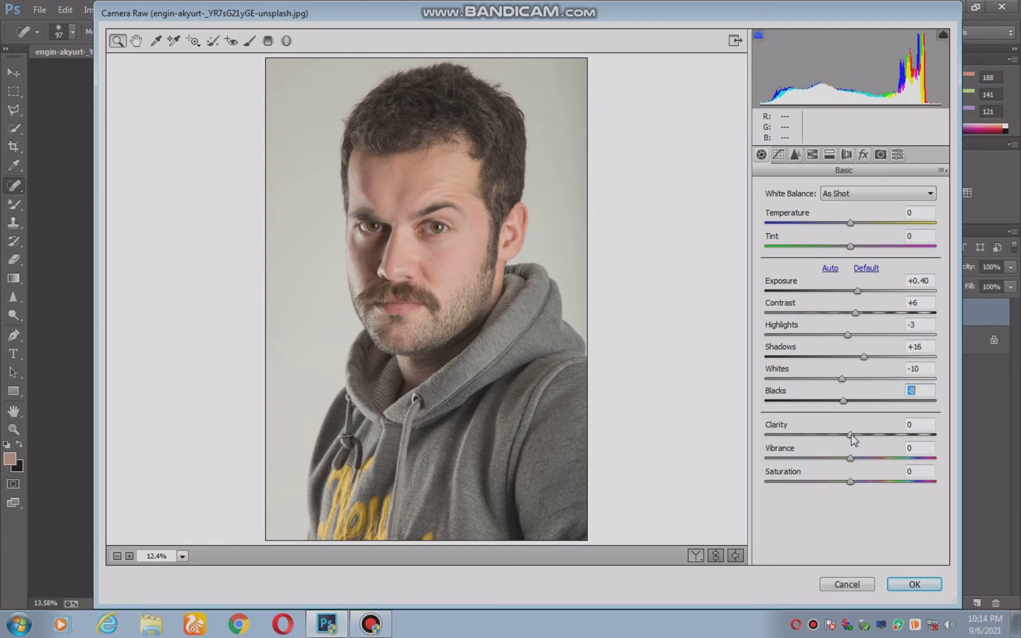
{"action": "left_click", "coordinate": [914, 584]}
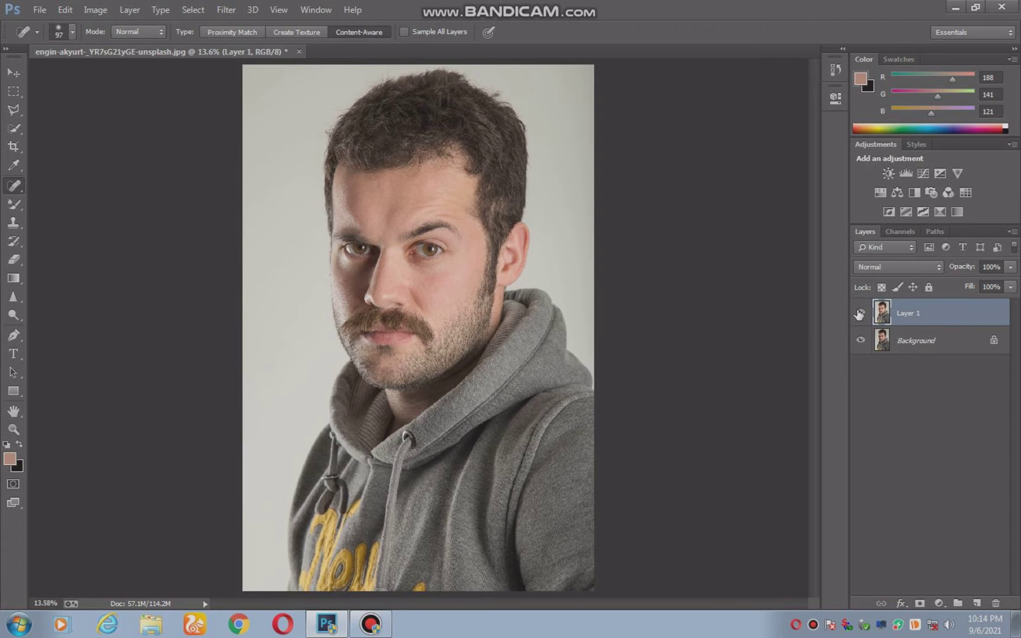
Toggle Layer 1's visibility to compare the Camera Raw result with the original.
{"action": "left_click", "coordinate": [860, 314]}
{"action": "left_click", "coordinate": [861, 314]}
{"action": "left_click", "coordinate": [862, 314]}
Merge the adjusted layer down, duplicate it as a new Layer 1, and zoom to about 52%.
{"action": "key", "text": "ctrl+e"}
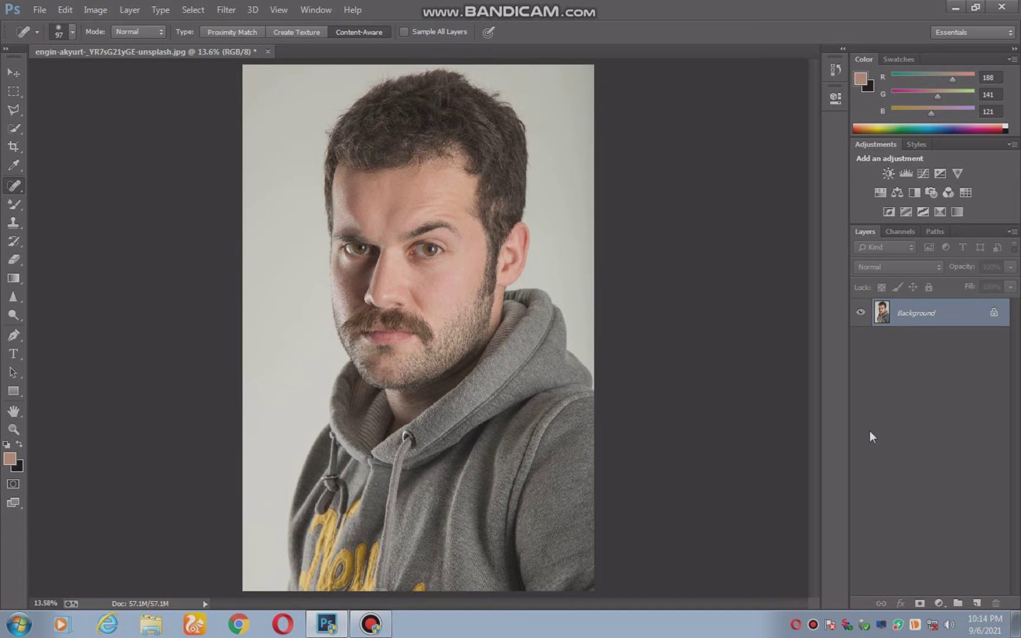
{"action": "key", "text": "ctrl+j"}
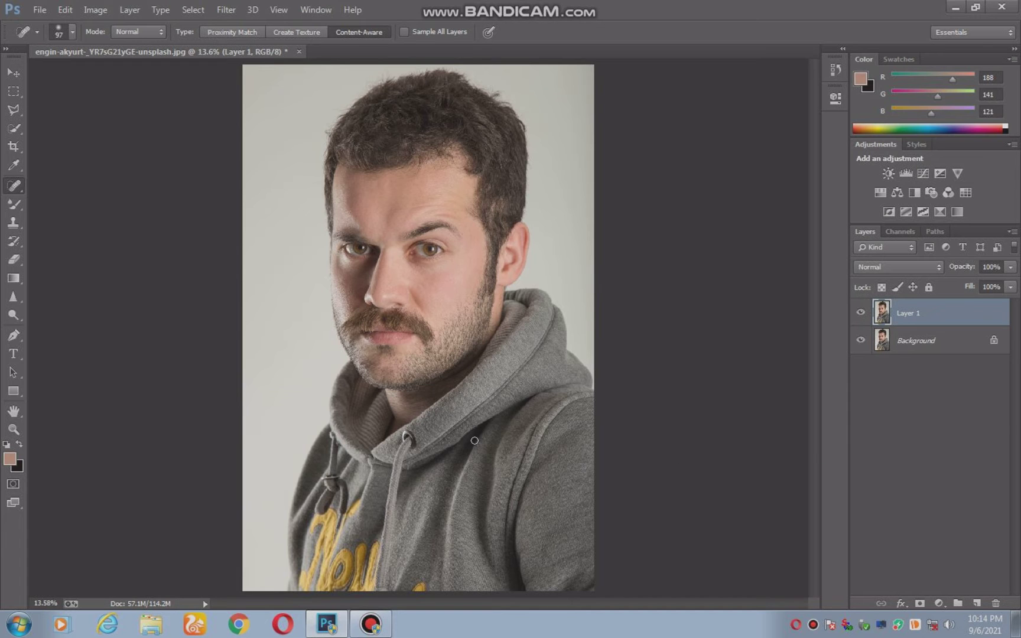
{"action": "scroll", "coordinate": [444, 208], "scroll_direction": "up", "scroll_amount": 2}
{"action": "scroll", "coordinate": [426, 198], "scroll_direction": "up", "scroll_amount": 2}
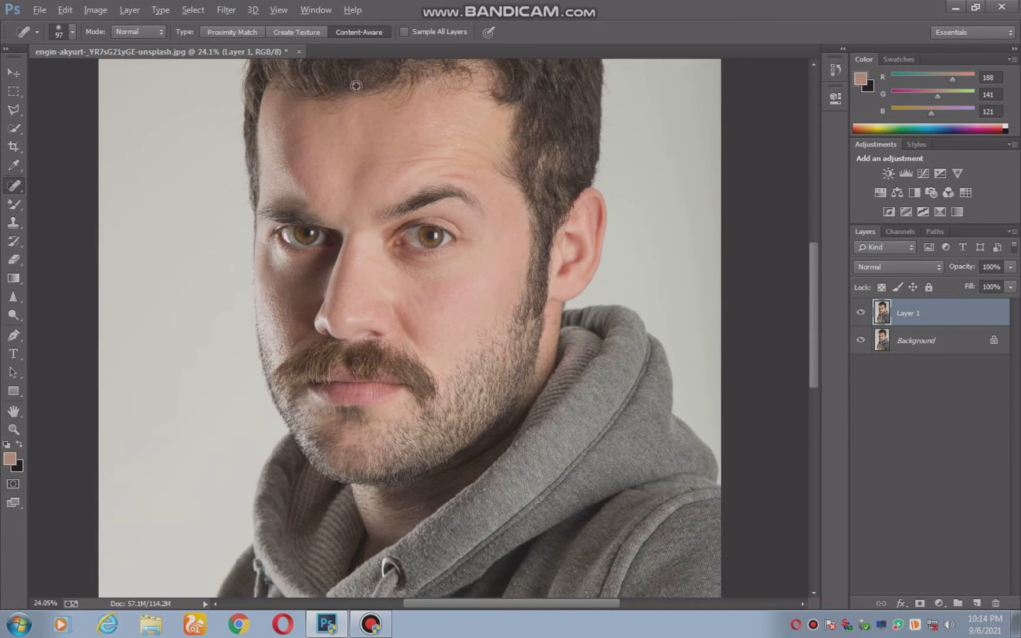
{"action": "scroll", "coordinate": [408, 186], "scroll_direction": "up", "scroll_amount": 2}
{"action": "scroll", "coordinate": [392, 183], "scroll_direction": "up", "scroll_amount": 2}
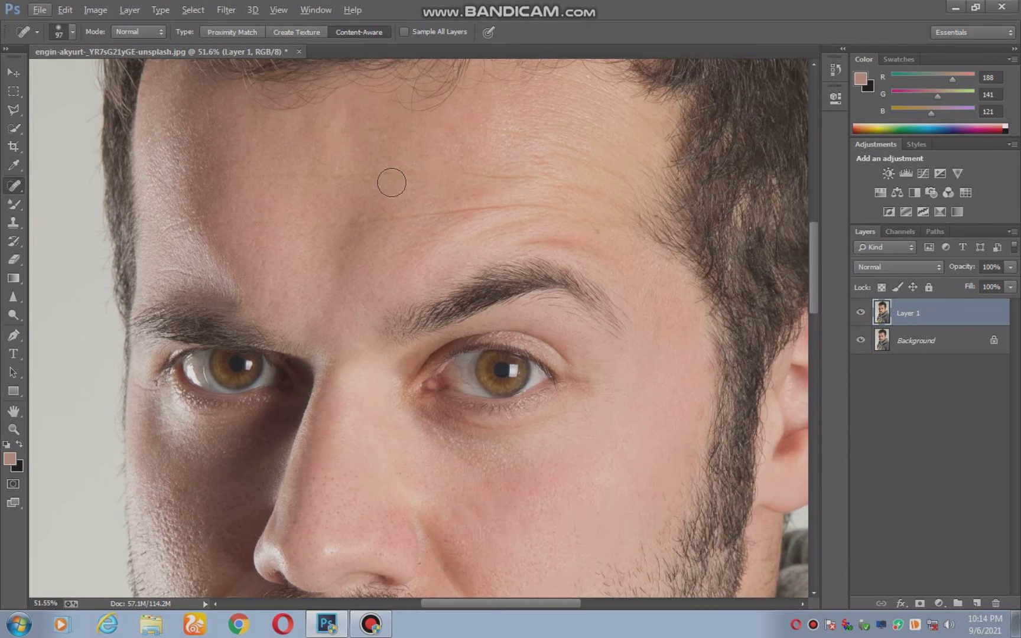
Switch to a large 0%-hardness Mixer Brush and blend the stubbly cheek beside the beard.
{"action": "left_click", "coordinate": [14, 205]}
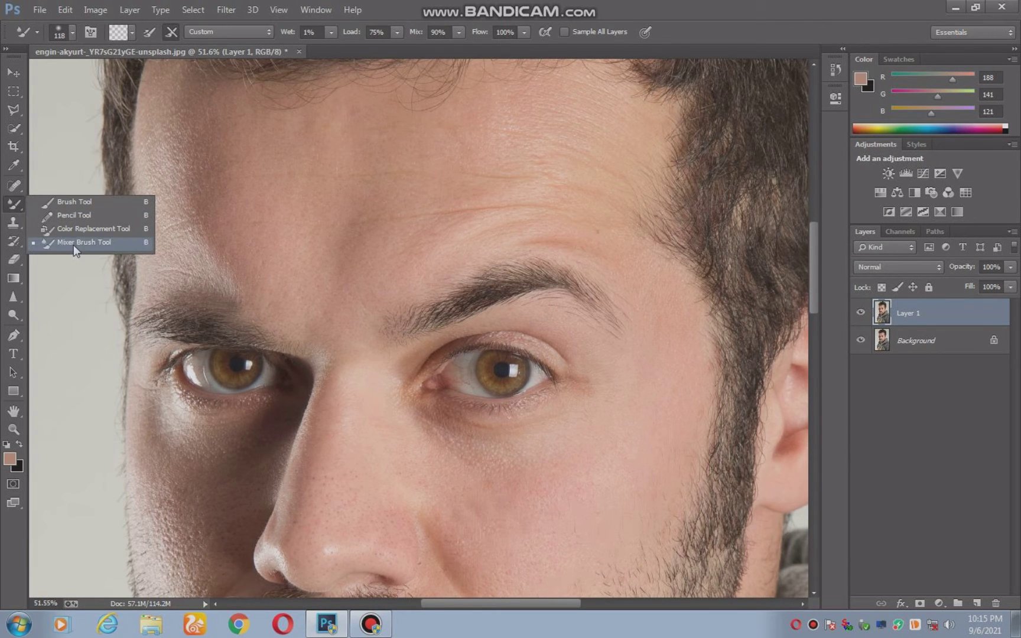
{"action": "left_click", "coordinate": [72, 244]}
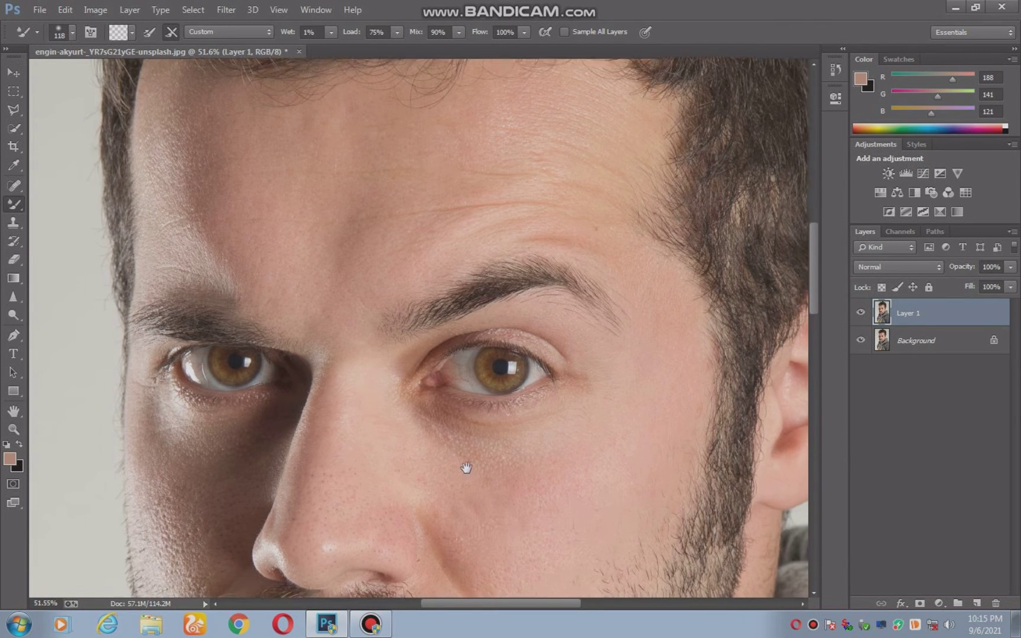
{"action": "left_click_drag", "start_coordinate": [466, 467], "coordinate": [263, 298]}
{"action": "right_click", "coordinate": [361, 327]}
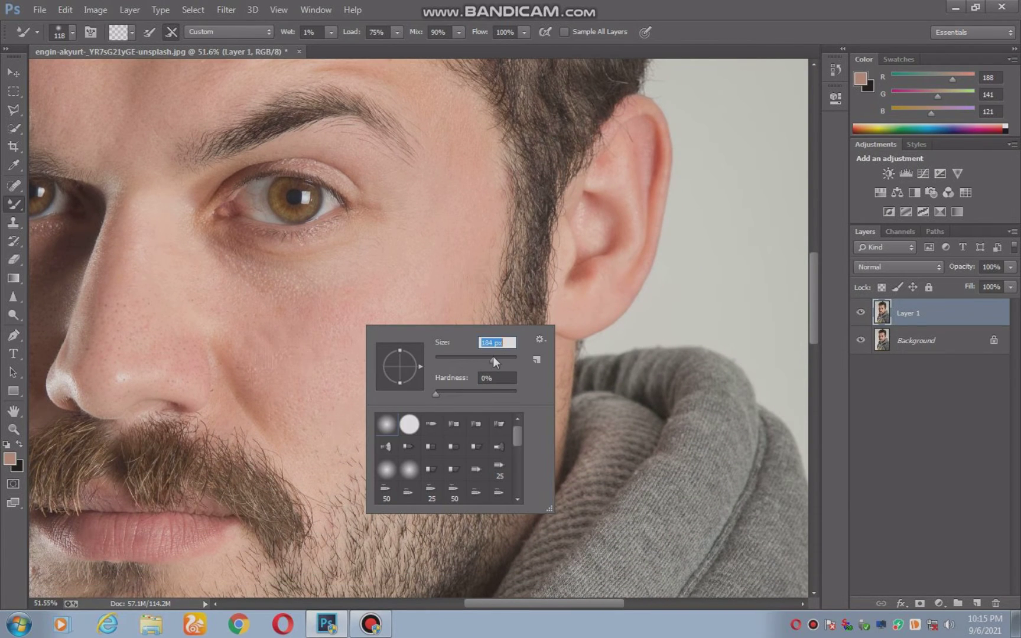
{"action": "left_click", "coordinate": [913, 315]}
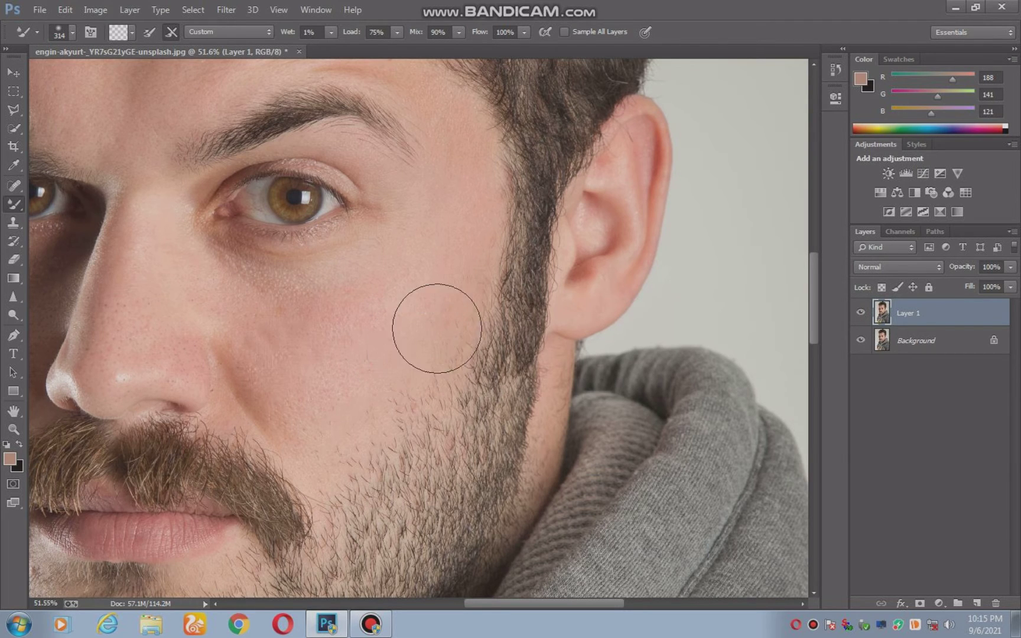
{"action": "scroll", "coordinate": [417, 379], "scroll_direction": "up", "scroll_amount": 1}
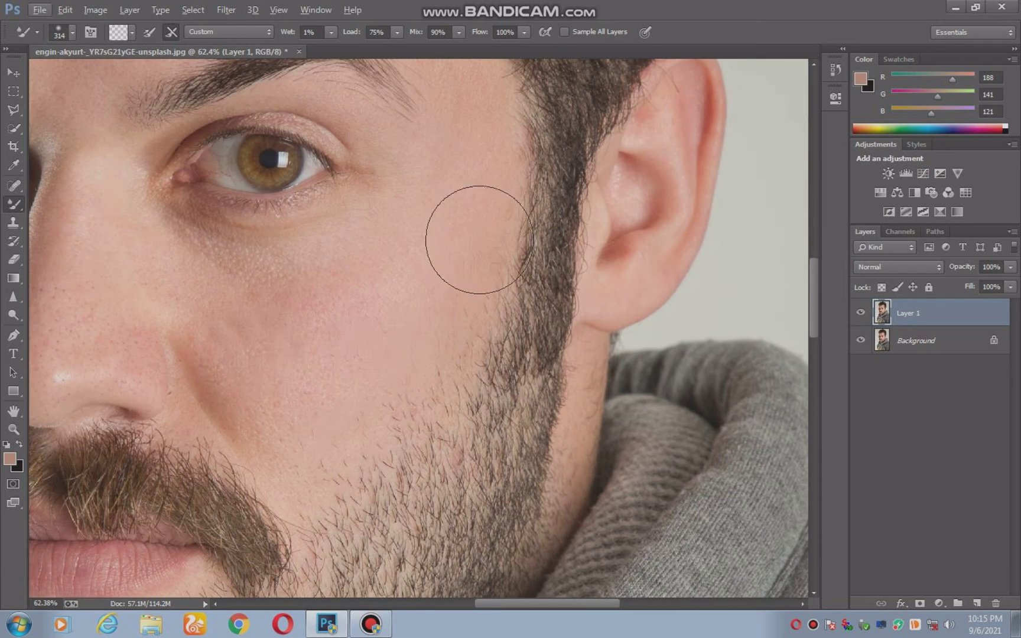
{"action": "mouse_move", "coordinate": [479, 279]}
{"action": "left_mouse_down"}
{"action": "mouse_move", "coordinate": [477, 257]}
{"action": "mouse_move", "coordinate": [460, 264]}
{"action": "mouse_move", "coordinate": [468, 295]}
{"action": "mouse_move", "coordinate": [437, 346]}
{"action": "mouse_move", "coordinate": [360, 441]}
{"action": "mouse_move", "coordinate": [317, 463]}
{"action": "mouse_move", "coordinate": [369, 428]}
{"action": "mouse_move", "coordinate": [343, 465]}
{"action": "mouse_move", "coordinate": [358, 369]}
{"action": "mouse_move", "coordinate": [475, 160]}
{"action": "mouse_move", "coordinate": [417, 235]}
{"action": "mouse_move", "coordinate": [274, 324]}
{"action": "mouse_move", "coordinate": [372, 253]}
{"action": "mouse_move", "coordinate": [278, 364]}
{"action": "mouse_move", "coordinate": [278, 388]}
{"action": "mouse_move", "coordinate": [240, 376]}
{"action": "mouse_move", "coordinate": [283, 433]}
{"action": "mouse_move", "coordinate": [250, 342]}
{"action": "mouse_move", "coordinate": [319, 394]}
{"action": "mouse_move", "coordinate": [267, 388]}
{"action": "mouse_move", "coordinate": [335, 267]}
{"action": "mouse_move", "coordinate": [241, 269]}
{"action": "mouse_move", "coordinate": [357, 253]}
{"action": "mouse_move", "coordinate": [426, 200]}
{"action": "mouse_move", "coordinate": [438, 221]}
{"action": "mouse_move", "coordinate": [214, 285]}
{"action": "mouse_move", "coordinate": [259, 392]}
{"action": "mouse_move", "coordinate": [347, 490]}
{"action": "left_mouse_up"}
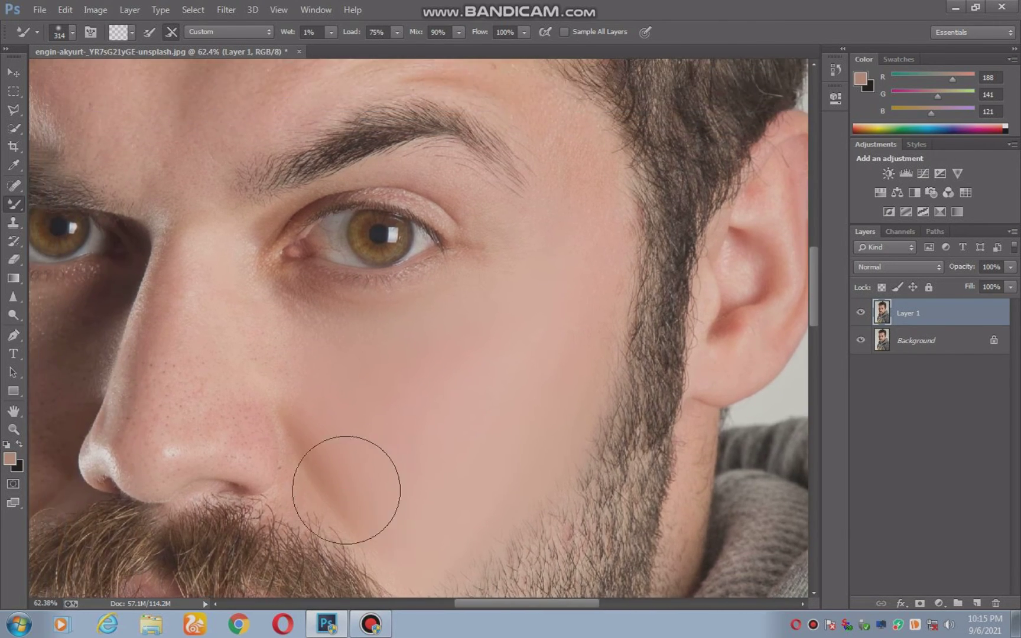
Shrink the Mixer Brush to about 167 px and smooth the skin beside the nose bridge.
{"action": "right_click", "coordinate": [308, 344]}
{"action": "left_click_drag", "start_coordinate": [438, 381], "coordinate": [423, 379]}
{"action": "left_click", "coordinate": [246, 328]}
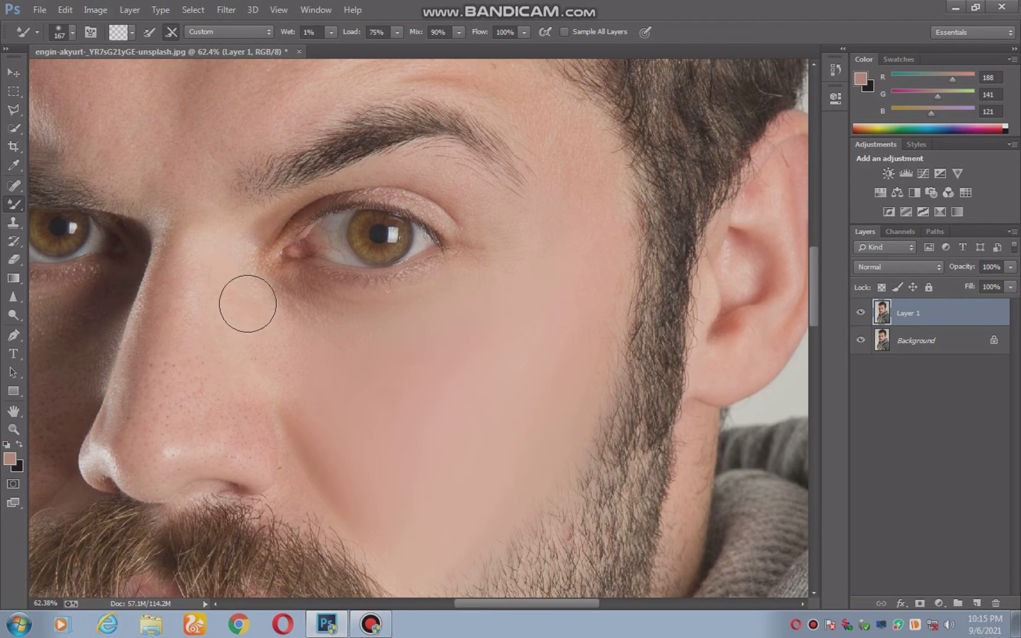
{"action": "mouse_move", "coordinate": [325, 353]}
{"action": "left_mouse_down"}
{"action": "mouse_move", "coordinate": [269, 292]}
{"action": "mouse_move", "coordinate": [260, 303]}
{"action": "mouse_move", "coordinate": [218, 278]}
{"action": "mouse_move", "coordinate": [202, 357]}
{"action": "mouse_move", "coordinate": [256, 378]}
{"action": "mouse_move", "coordinate": [155, 353]}
{"action": "mouse_move", "coordinate": [165, 296]}
{"action": "mouse_move", "coordinate": [141, 406]}
{"action": "mouse_move", "coordinate": [141, 455]}
{"action": "mouse_move", "coordinate": [170, 461]}
{"action": "mouse_move", "coordinate": [151, 470]}
{"action": "mouse_move", "coordinate": [240, 454]}
{"action": "mouse_move", "coordinate": [231, 419]}
{"action": "mouse_move", "coordinate": [246, 426]}
{"action": "mouse_move", "coordinate": [150, 412]}
{"action": "mouse_move", "coordinate": [274, 399]}
{"action": "mouse_move", "coordinate": [322, 511]}
{"action": "left_mouse_up"}
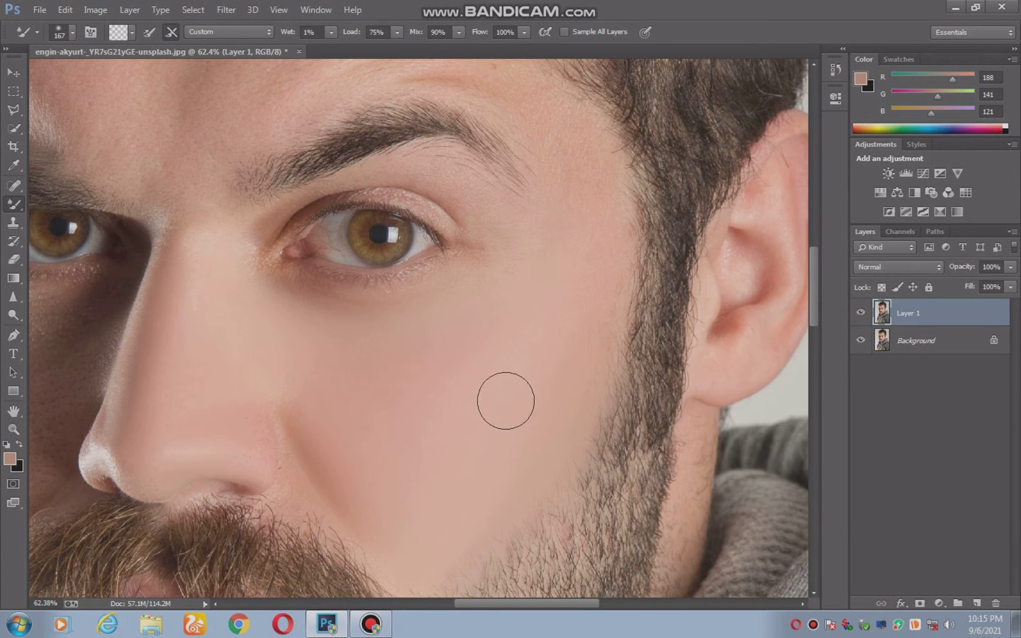
{"action": "left_click_drag", "start_coordinate": [499, 376], "coordinate": [456, 500]}
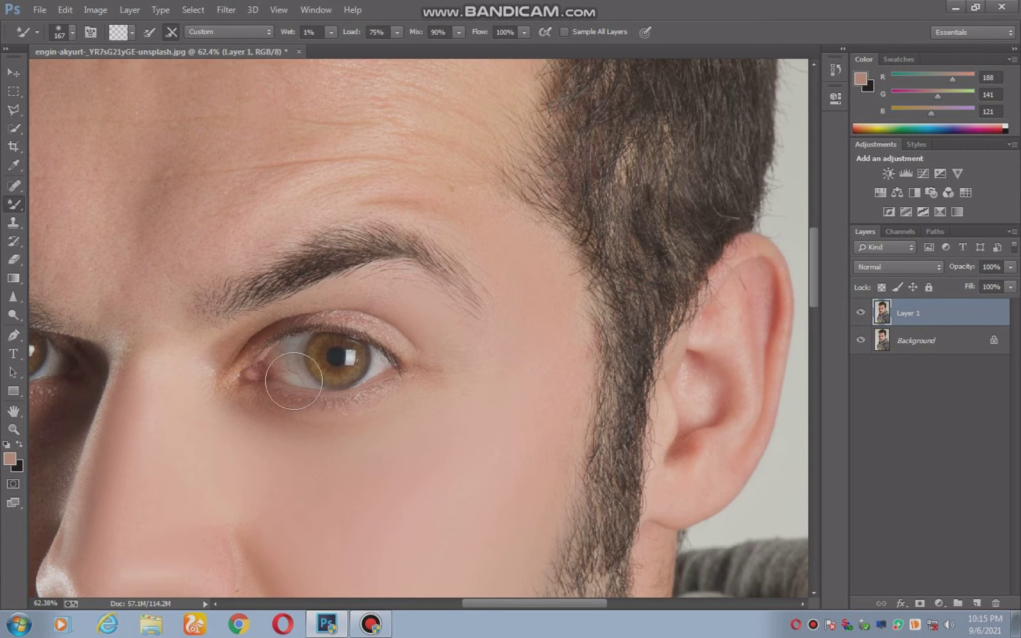
{"action": "scroll", "coordinate": [294, 381], "scroll_direction": "left", "scroll_amount": 5}
{"action": "scroll", "coordinate": [355, 383], "scroll_direction": "down", "scroll_amount": 2}
Enlarge the brush to about 202 px and smooth under the eye, the cheek and beside the nostril.
{"action": "right_click", "coordinate": [360, 382]}
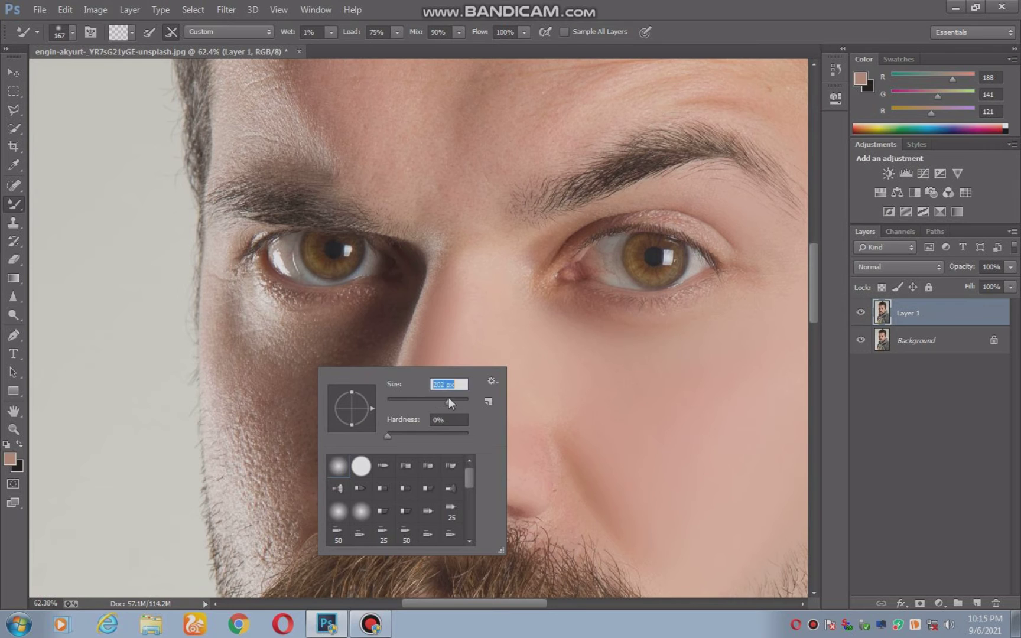
{"action": "left_click", "coordinate": [269, 361]}
{"action": "left_click_drag", "start_coordinate": [260, 359], "coordinate": [329, 372]}
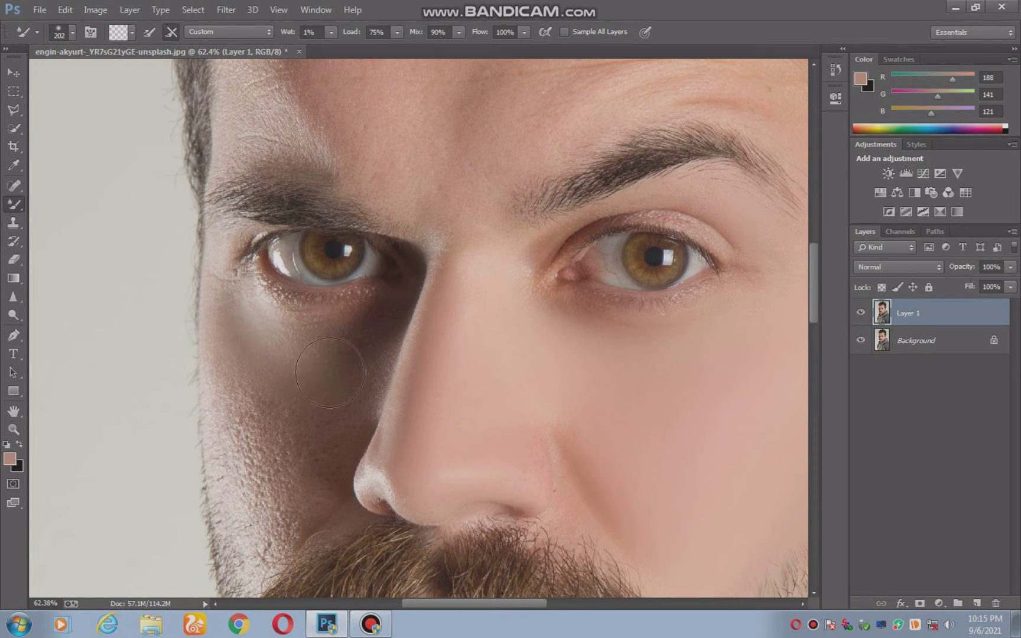
{"action": "mouse_move", "coordinate": [375, 343]}
{"action": "left_mouse_down"}
{"action": "mouse_move", "coordinate": [353, 354]}
{"action": "mouse_move", "coordinate": [273, 319]}
{"action": "mouse_move", "coordinate": [290, 401]}
{"action": "mouse_move", "coordinate": [315, 435]}
{"action": "mouse_move", "coordinate": [335, 424]}
{"action": "mouse_move", "coordinate": [267, 403]}
{"action": "left_mouse_up"}
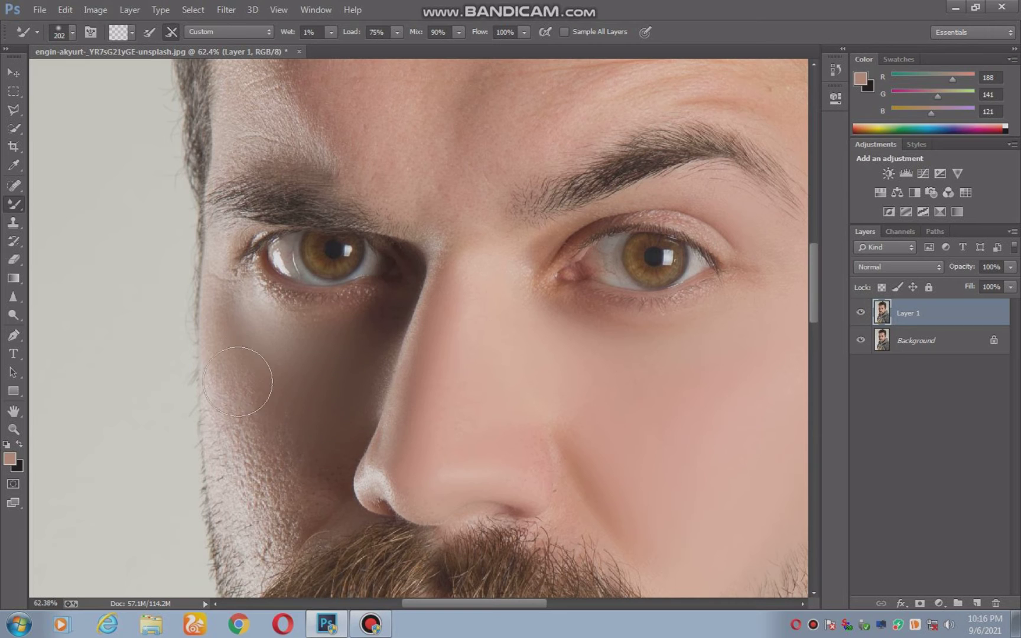
{"action": "scroll", "coordinate": [275, 421], "scroll_direction": "down", "scroll_amount": 2}
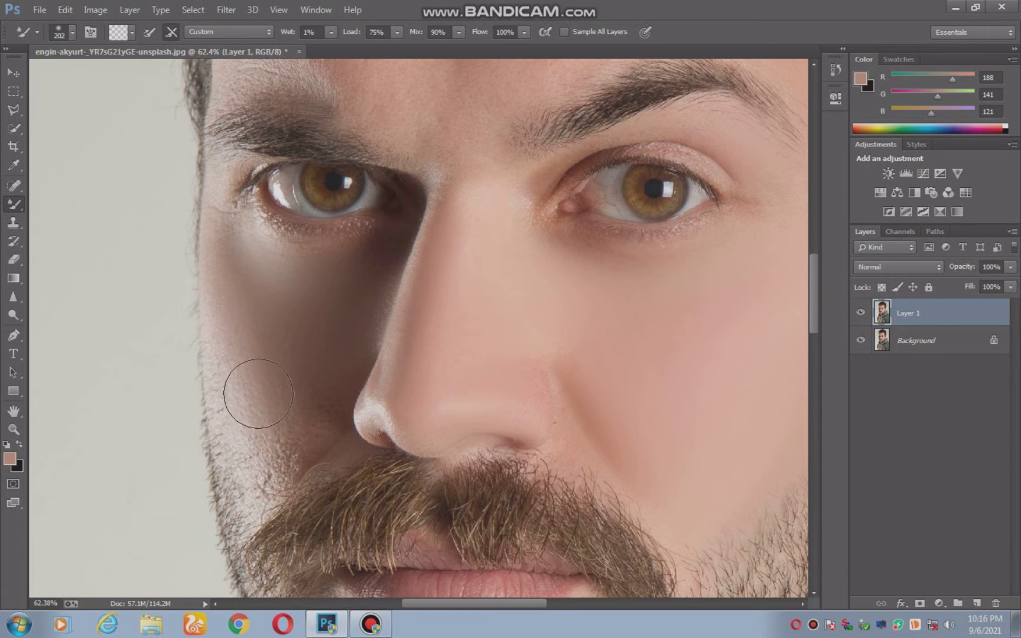
{"action": "mouse_move", "coordinate": [276, 437]}
{"action": "left_mouse_down"}
{"action": "mouse_move", "coordinate": [251, 456]}
{"action": "mouse_move", "coordinate": [229, 378]}
{"action": "left_mouse_up"}
{"action": "left_click_drag", "start_coordinate": [333, 315], "coordinate": [349, 421]}
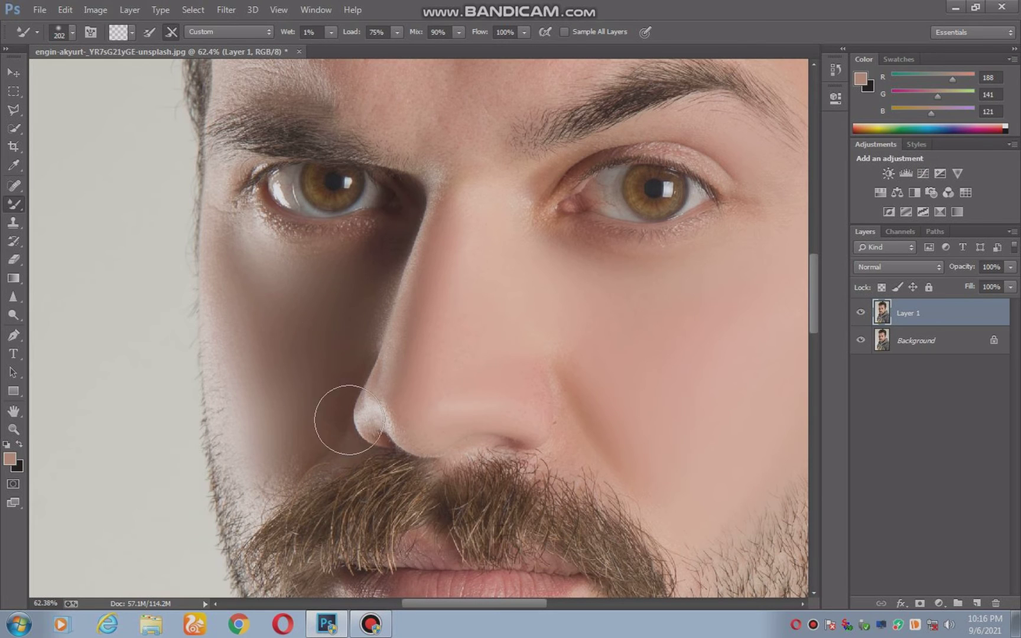
{"action": "left_click_drag", "start_coordinate": [373, 253], "coordinate": [274, 490]}
Enlarge the Mixer Brush to 349 px and smooth the forehead and temple skin.
{"action": "right_click", "coordinate": [331, 367]}
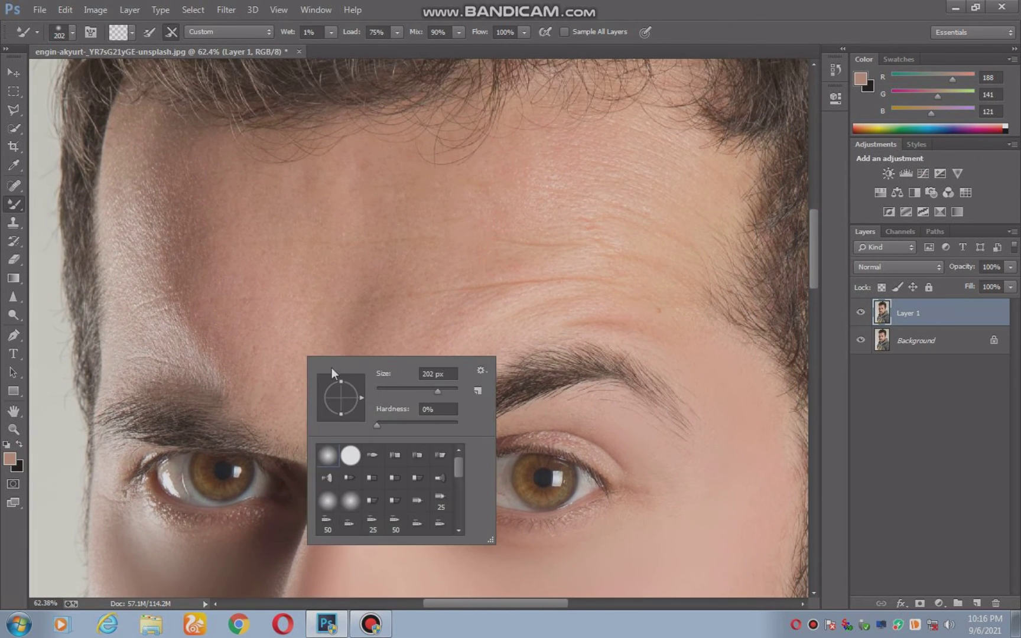
{"action": "left_click_drag", "start_coordinate": [438, 393], "coordinate": [444, 390]}
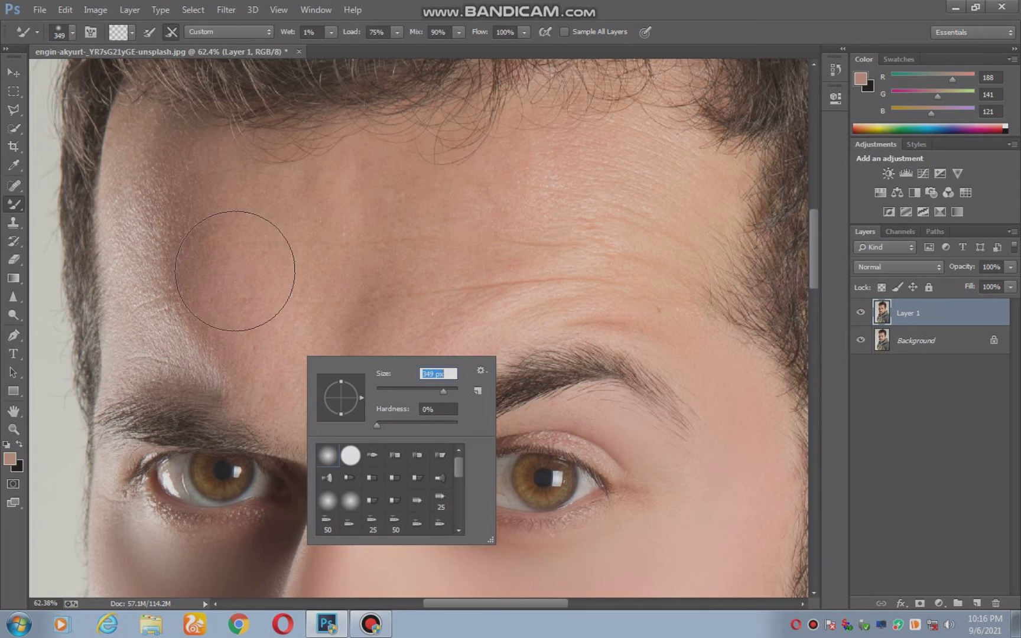
{"action": "key", "text": "Return"}
{"action": "mouse_move", "coordinate": [187, 183]}
{"action": "left_mouse_down"}
{"action": "mouse_move", "coordinate": [154, 172]}
{"action": "mouse_move", "coordinate": [193, 181]}
{"action": "mouse_move", "coordinate": [149, 215]}
{"action": "mouse_move", "coordinate": [180, 266]}
{"action": "mouse_move", "coordinate": [256, 306]}
{"action": "mouse_move", "coordinate": [308, 271]}
{"action": "mouse_move", "coordinate": [492, 194]}
{"action": "mouse_move", "coordinate": [627, 186]}
{"action": "mouse_move", "coordinate": [672, 199]}
{"action": "mouse_move", "coordinate": [659, 263]}
{"action": "mouse_move", "coordinate": [634, 253]}
{"action": "mouse_move", "coordinate": [661, 292]}
{"action": "mouse_move", "coordinate": [488, 269]}
{"action": "mouse_move", "coordinate": [382, 356]}
{"action": "mouse_move", "coordinate": [312, 362]}
{"action": "mouse_move", "coordinate": [308, 372]}
{"action": "mouse_move", "coordinate": [243, 349]}
{"action": "mouse_move", "coordinate": [210, 319]}
{"action": "mouse_move", "coordinate": [406, 303]}
{"action": "mouse_move", "coordinate": [380, 212]}
{"action": "mouse_move", "coordinate": [274, 280]}
{"action": "mouse_move", "coordinate": [379, 360]}
{"action": "mouse_move", "coordinate": [501, 231]}
{"action": "mouse_move", "coordinate": [447, 265]}
{"action": "left_mouse_up"}
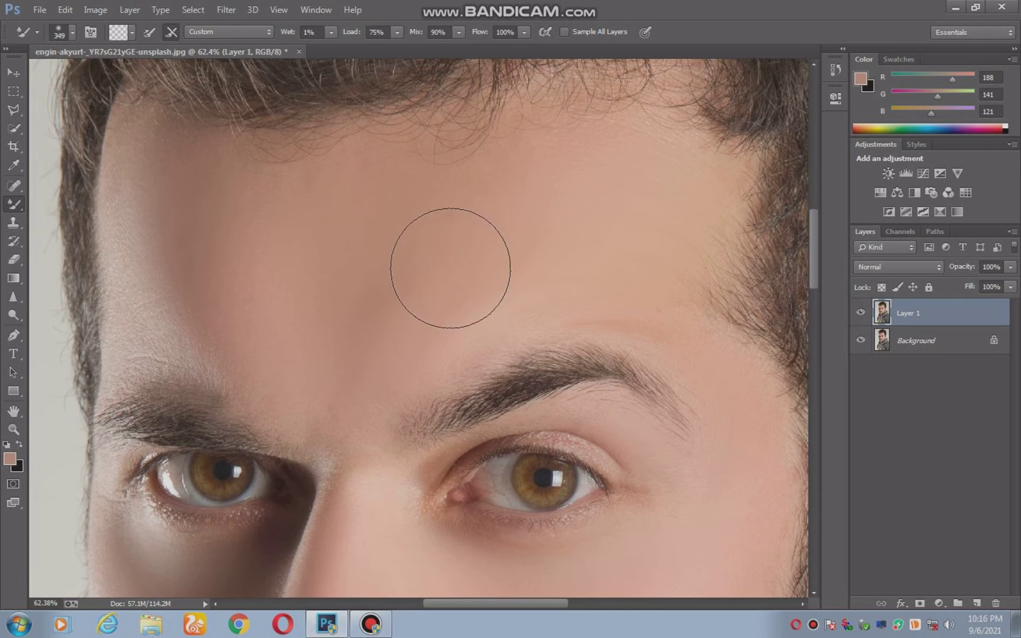
{"action": "scroll", "coordinate": [483, 287], "scroll_direction": "down", "scroll_amount": 3}
{"action": "scroll", "coordinate": [483, 287], "scroll_direction": "down", "scroll_amount": 2}
Smooth the forehead crease above the eyebrow with the mixer brush.
{"action": "scroll", "coordinate": [500, 417], "scroll_direction": "down", "scroll_amount": 2}
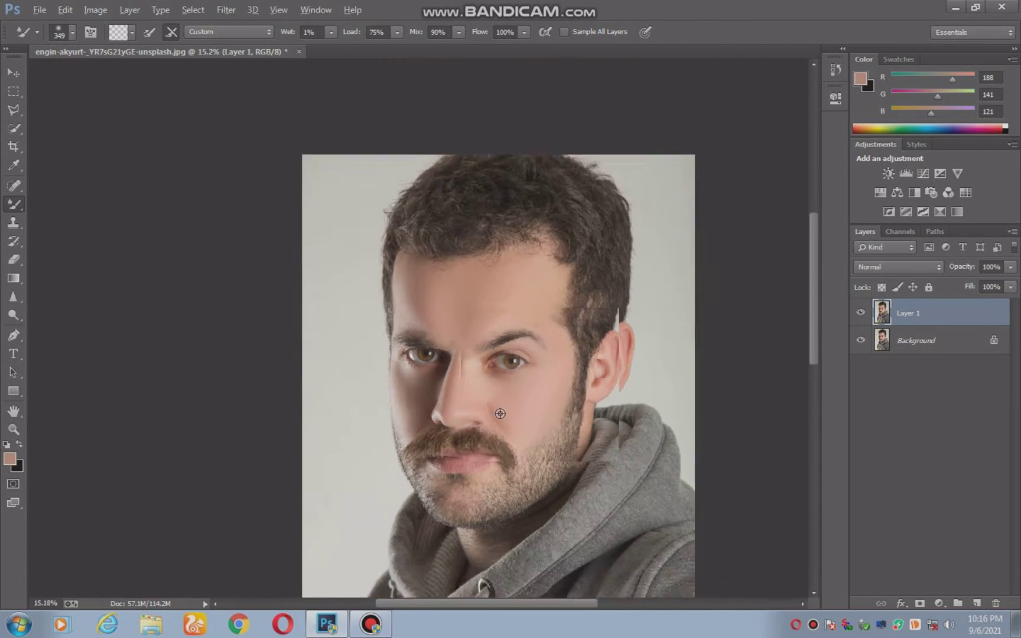
{"action": "scroll", "coordinate": [498, 413], "scroll_direction": "down", "scroll_amount": 1}
{"action": "scroll", "coordinate": [463, 240], "scroll_direction": "up", "scroll_amount": 2}
{"action": "scroll", "coordinate": [424, 254], "scroll_direction": "up", "scroll_amount": 1}
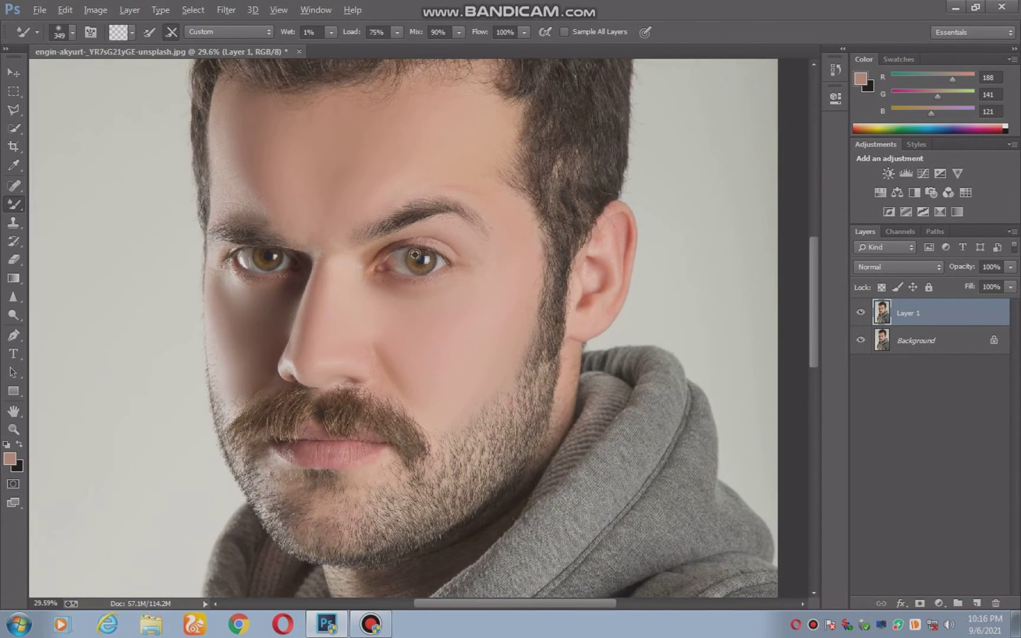
{"action": "scroll", "coordinate": [461, 203], "scroll_direction": "up", "scroll_amount": 3}
{"action": "scroll", "coordinate": [468, 185], "scroll_direction": "up", "scroll_amount": 2}
{"action": "left_click_drag", "start_coordinate": [257, 173], "coordinate": [245, 209]}
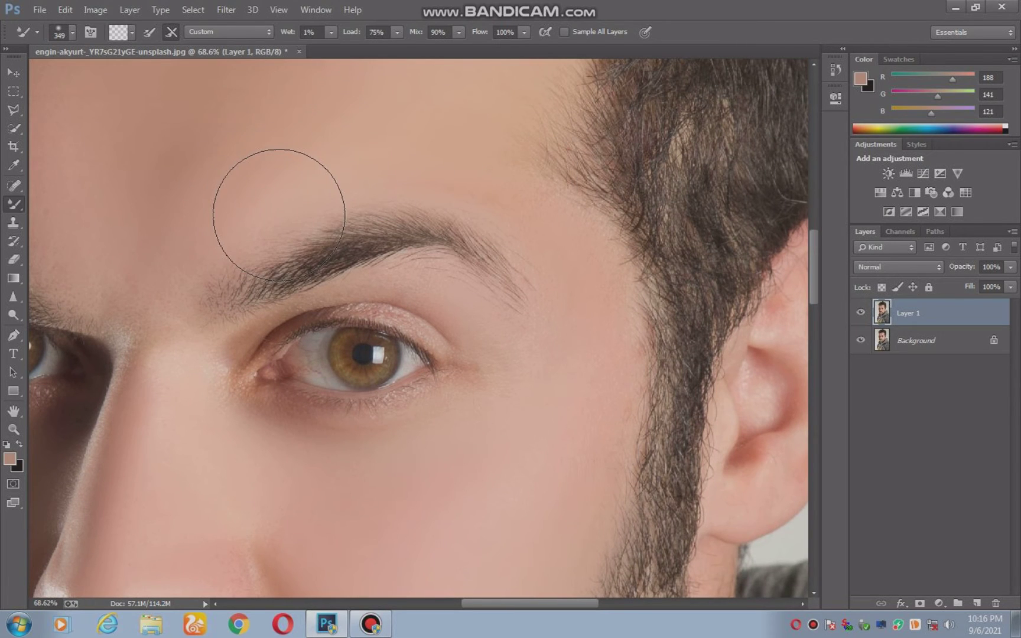
{"action": "scroll", "coordinate": [296, 312], "scroll_direction": "down", "scroll_amount": 1}
{"action": "scroll", "coordinate": [320, 476], "scroll_direction": "down", "scroll_amount": 2}
{"action": "scroll", "coordinate": [320, 476], "scroll_direction": "up", "scroll_amount": 1}
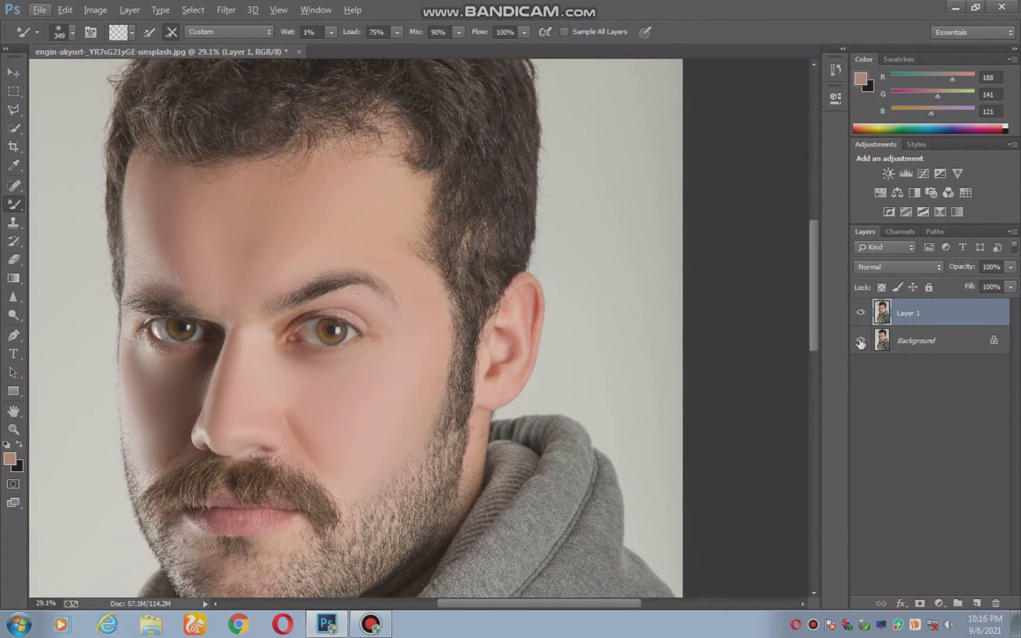
Compare with the original, merge Layer 1 down, duplicate it, and add an empty layer.
{"action": "left_click", "coordinate": [862, 312]}
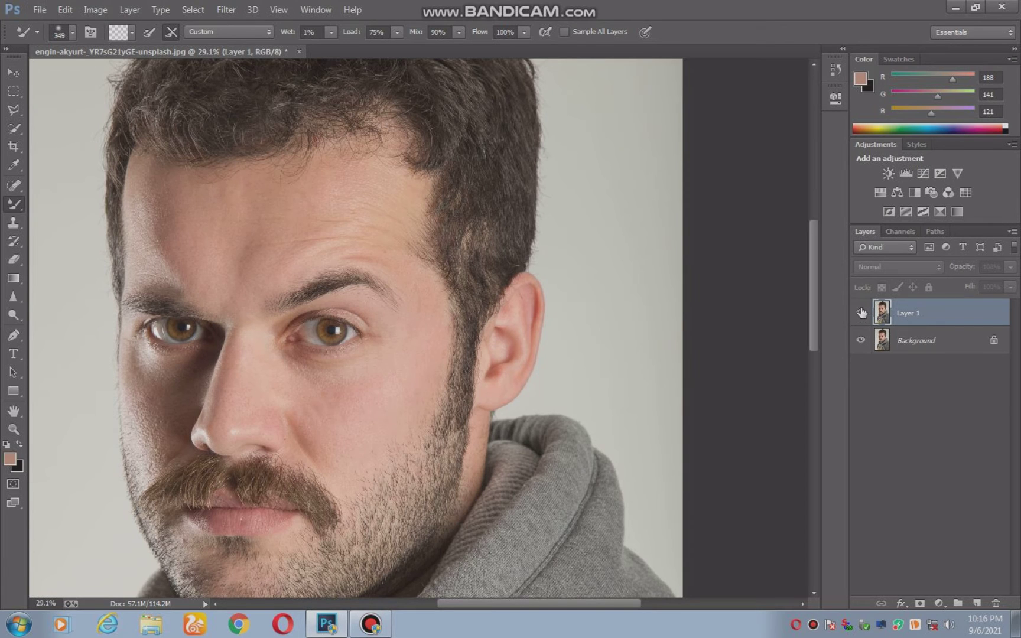
{"action": "left_click", "coordinate": [861, 312]}
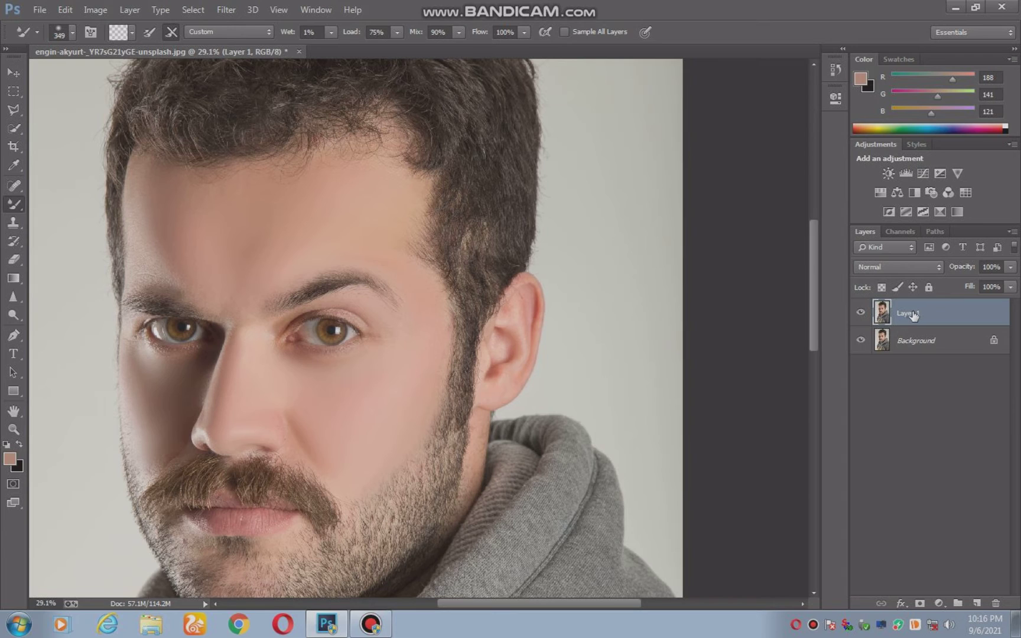
{"action": "key", "text": "ctrl+e"}
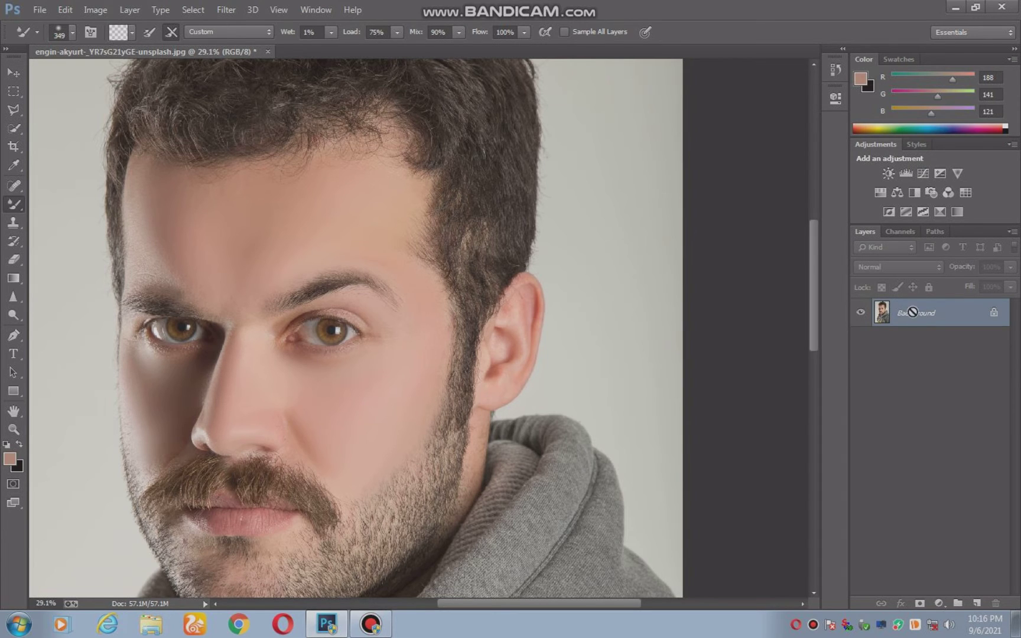
{"action": "key", "text": "ctrl+j"}
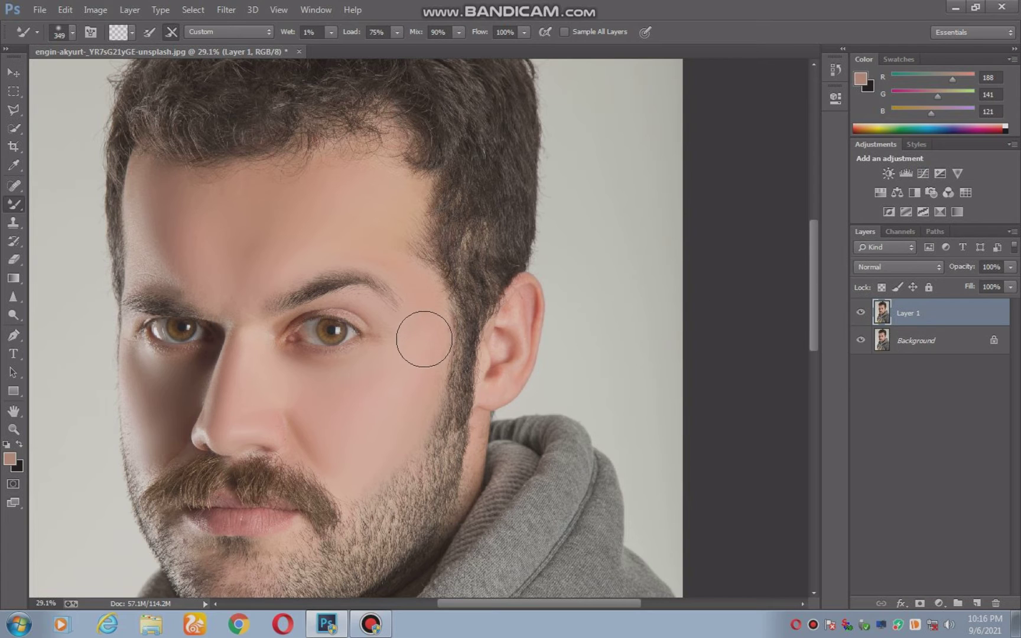
{"action": "key", "text": "ctrl+0"}
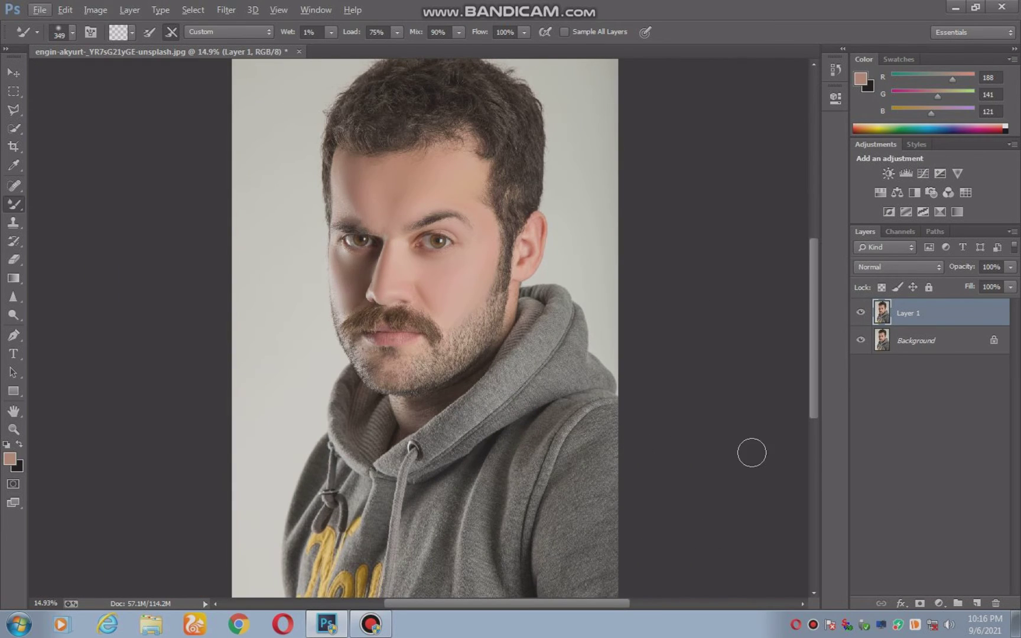
{"action": "left_click", "coordinate": [977, 603]}
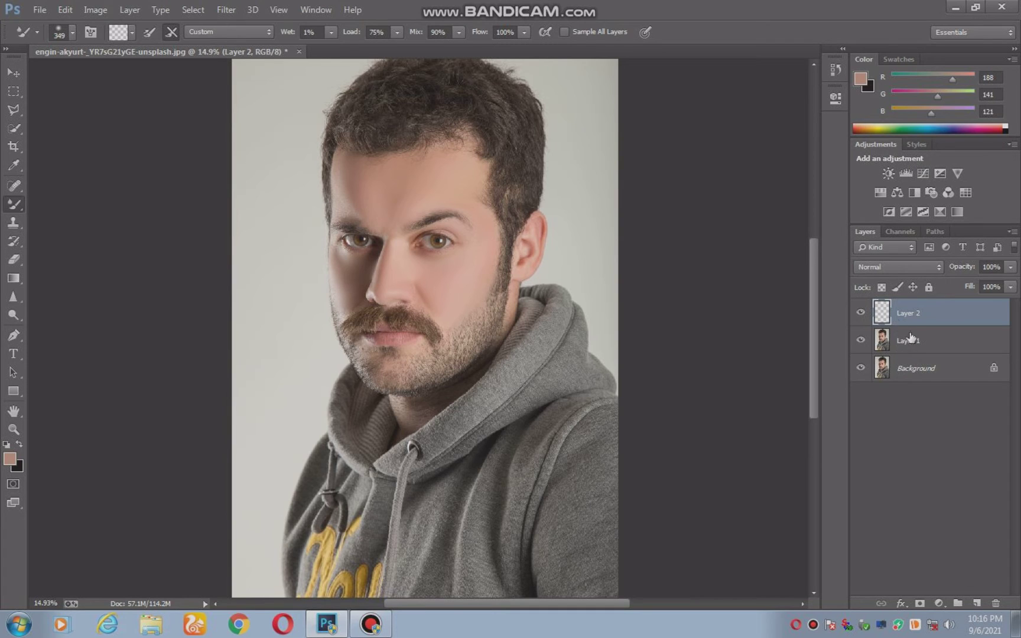
Fill Layer 2 with 50% Gray in Normal mode at 100% opacity.
{"action": "left_click", "coordinate": [66, 11]}
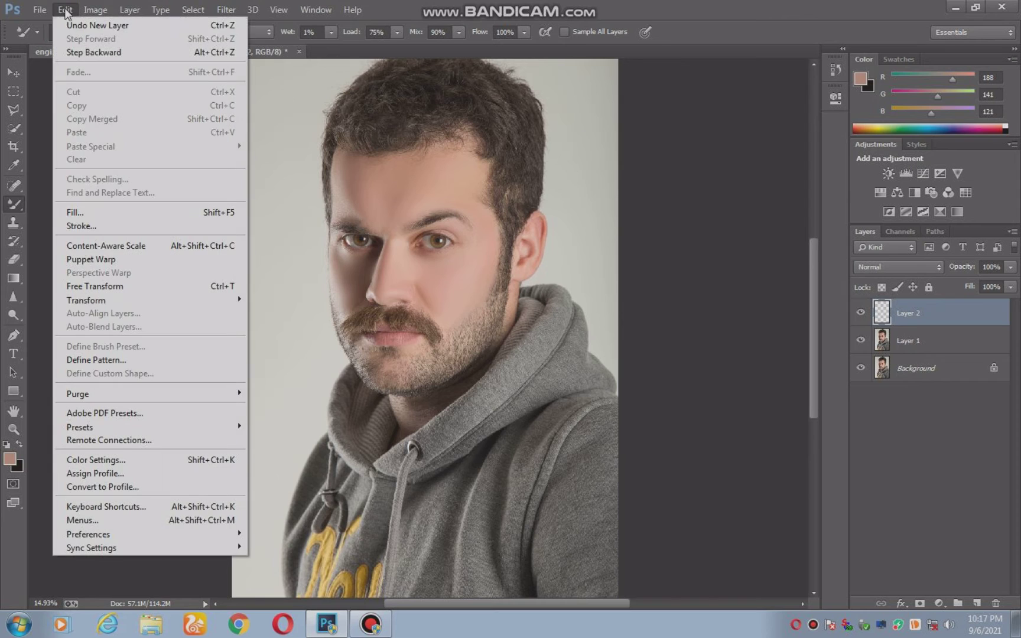
{"action": "left_click", "coordinate": [82, 213]}
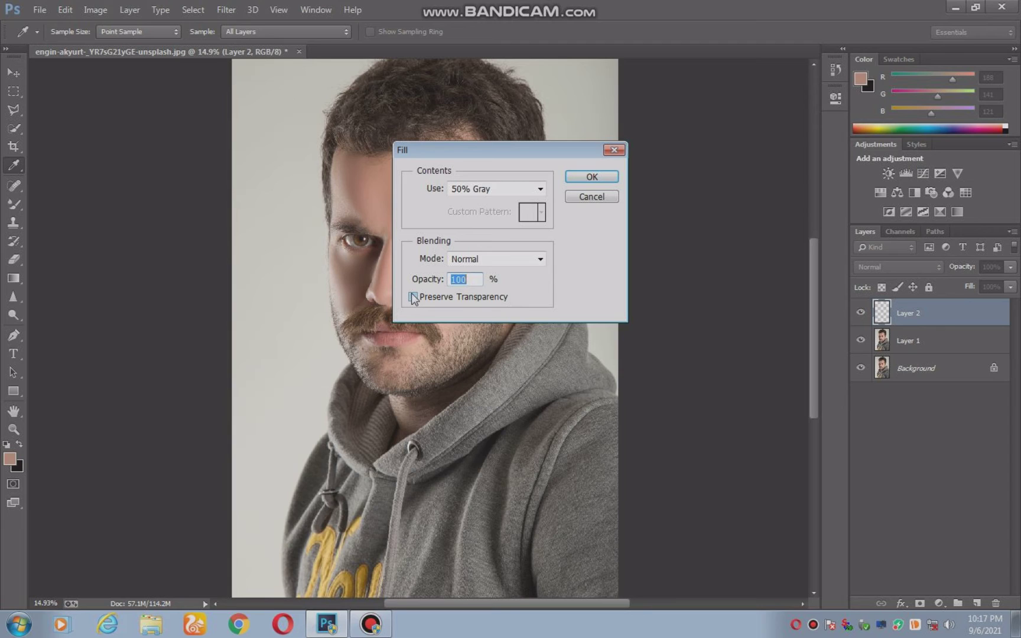
{"action": "left_click", "coordinate": [592, 177]}
{"action": "key", "text": "b"}
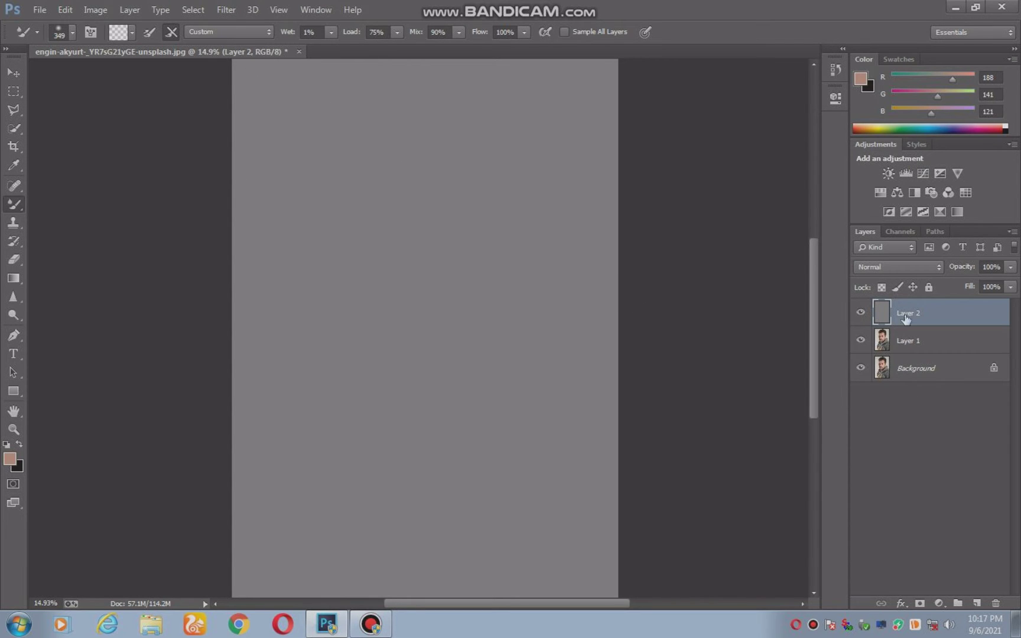
{"action": "left_click", "coordinate": [228, 10]}
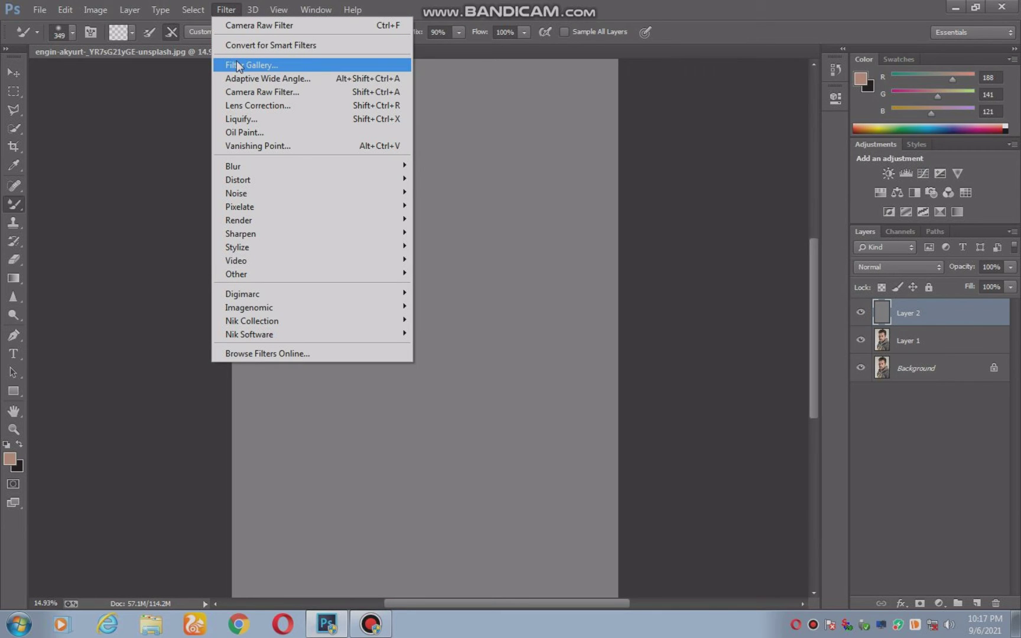
Apply Texturizer with Sandstone texture, 100% scaling, light from the bottom left.
{"action": "left_click", "coordinate": [239, 66]}
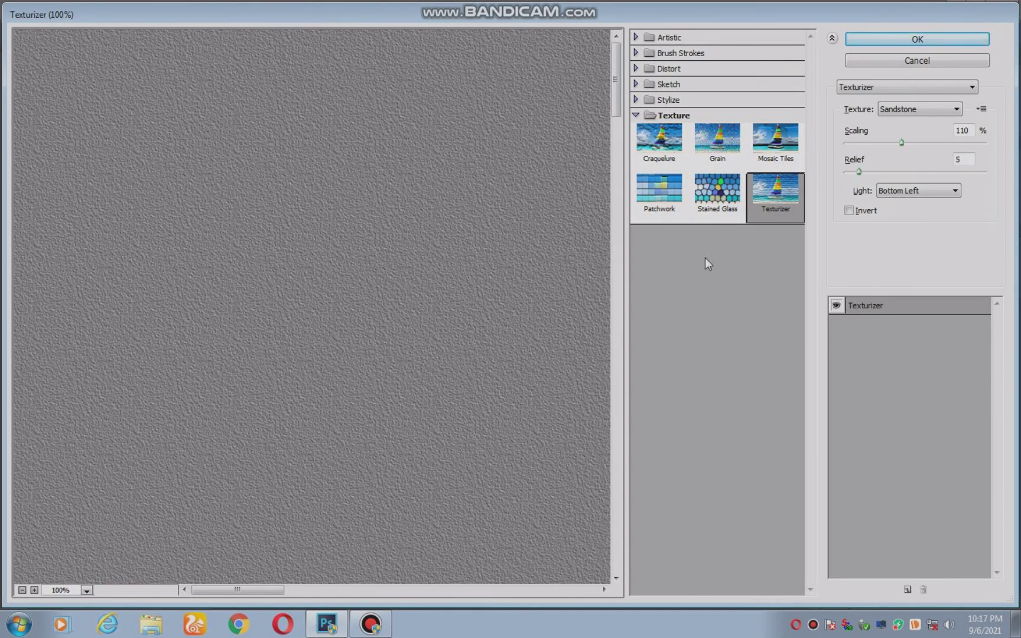
{"action": "left_click", "coordinate": [773, 196]}
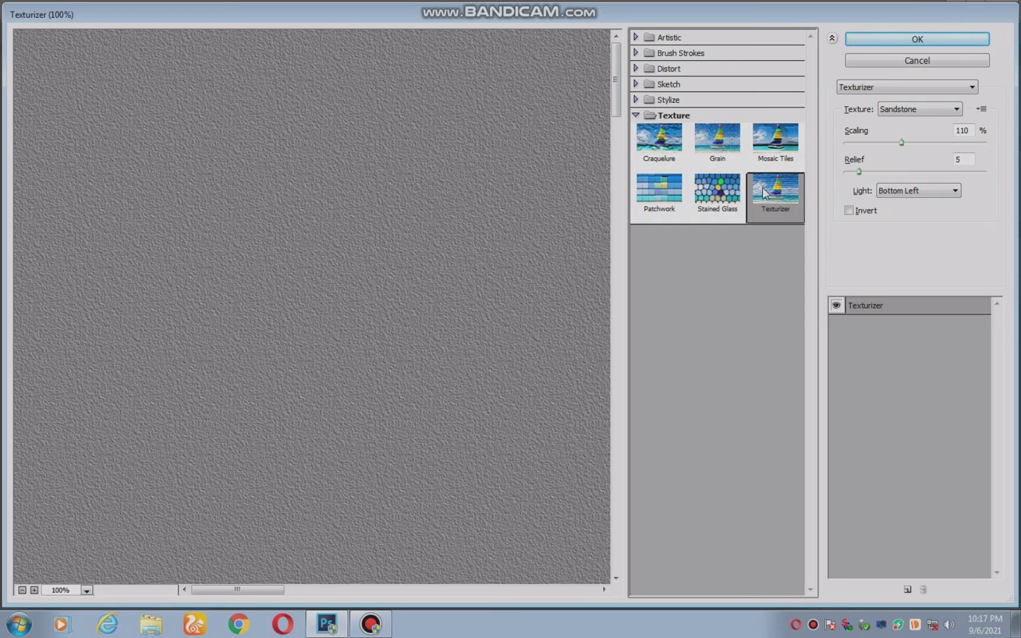
{"action": "left_click", "coordinate": [860, 88]}
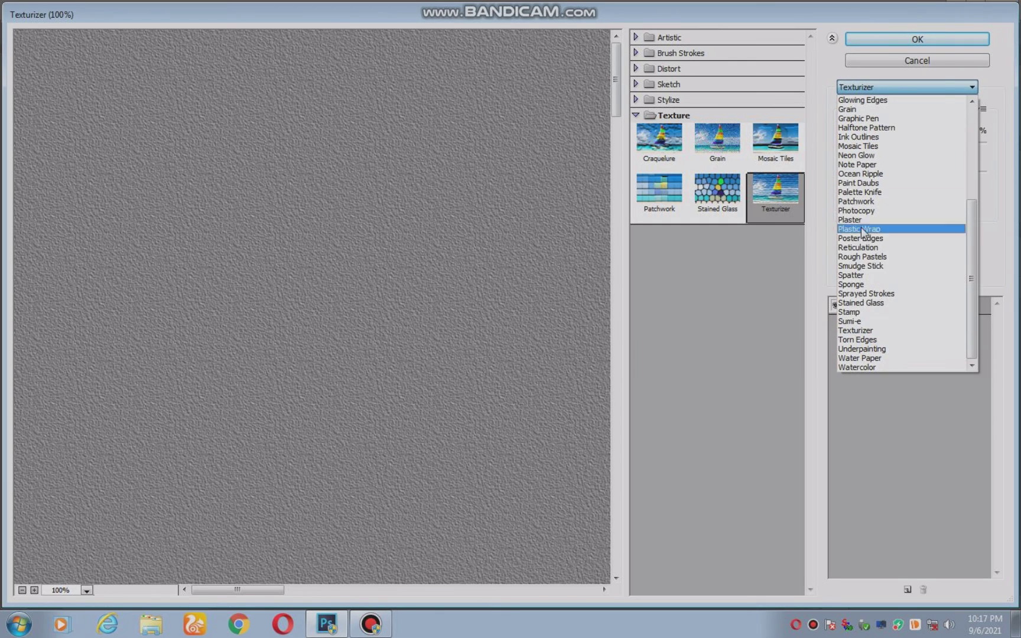
{"action": "left_click", "coordinate": [856, 332]}
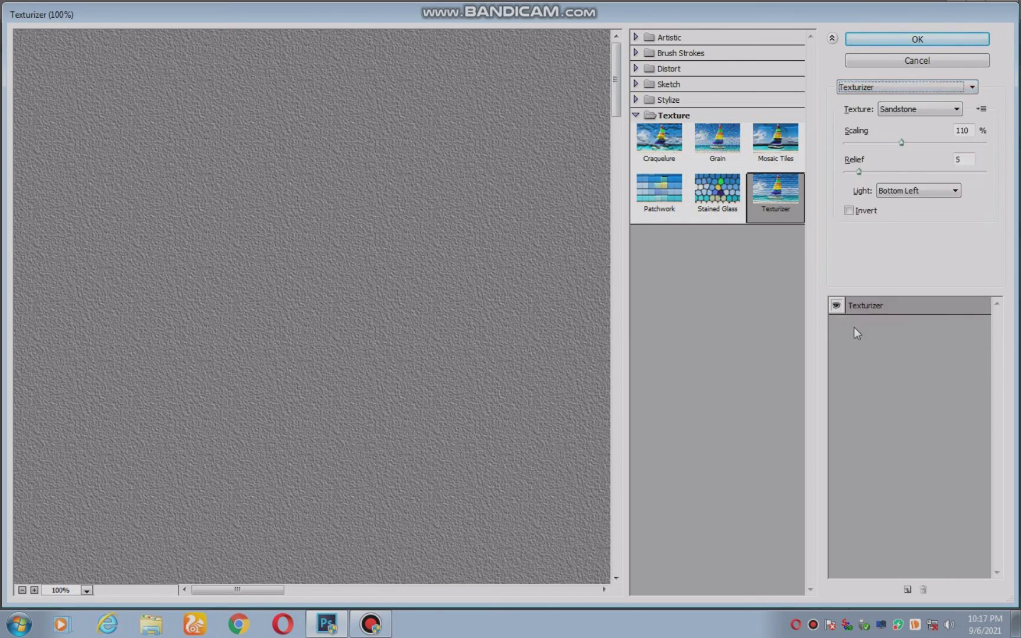
{"action": "left_click", "coordinate": [903, 111]}
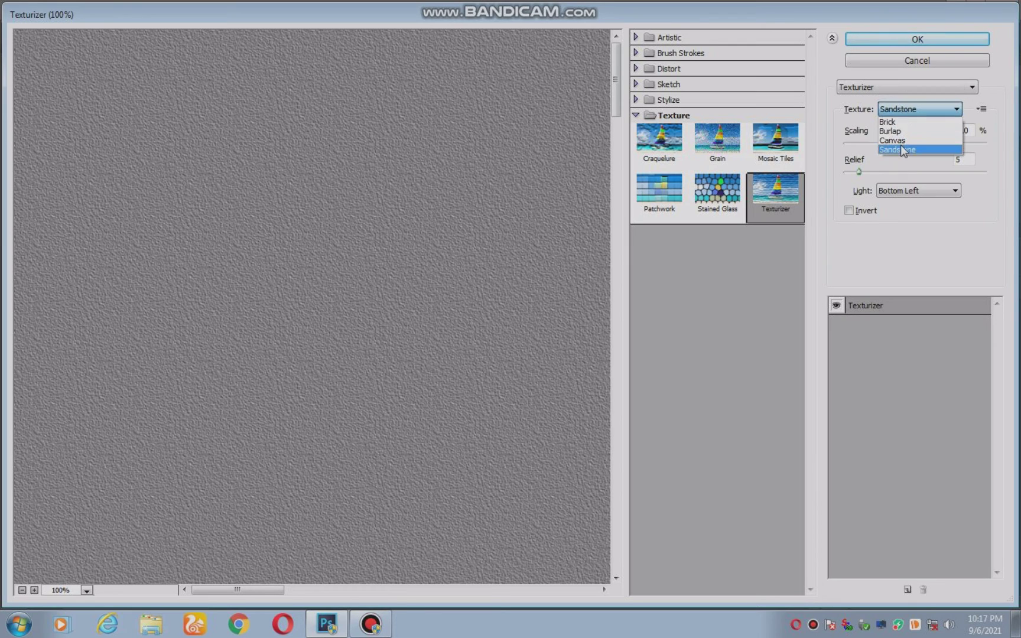
{"action": "left_click", "coordinate": [902, 147]}
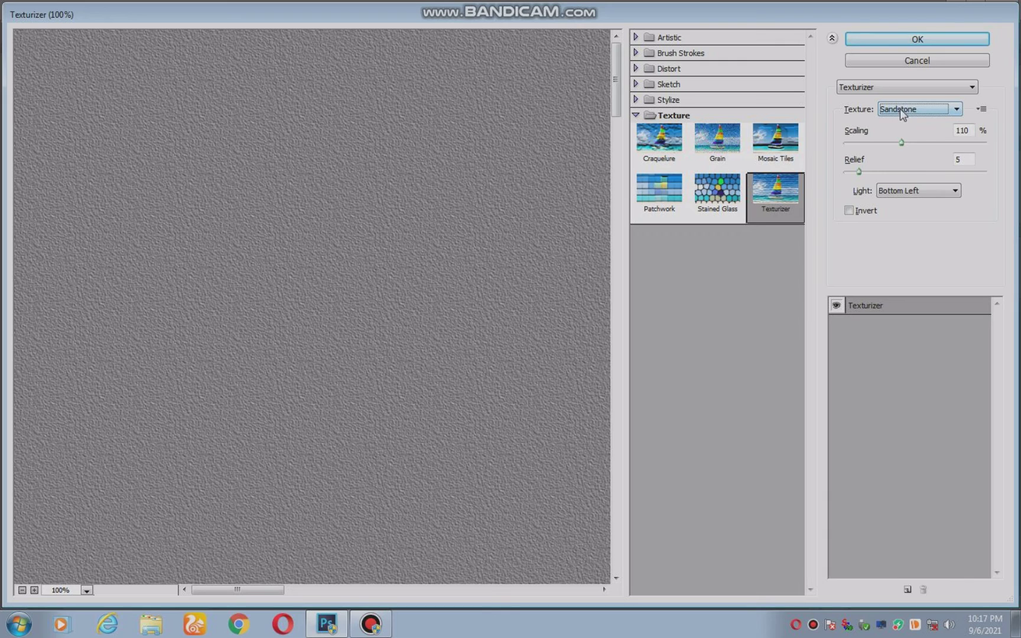
{"action": "left_click", "coordinate": [884, 192]}
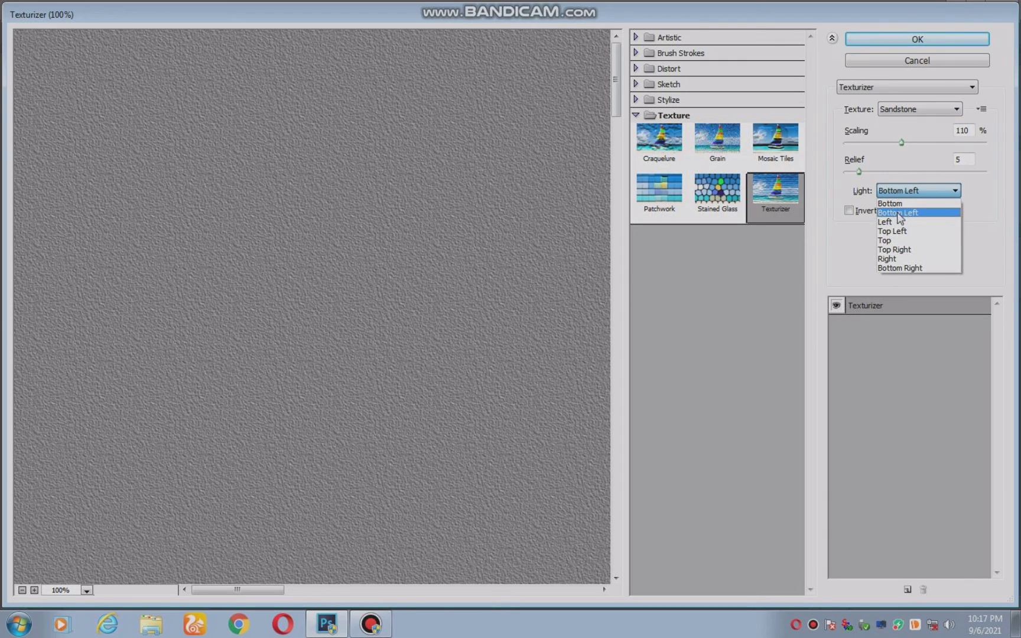
{"action": "left_click", "coordinate": [898, 214]}
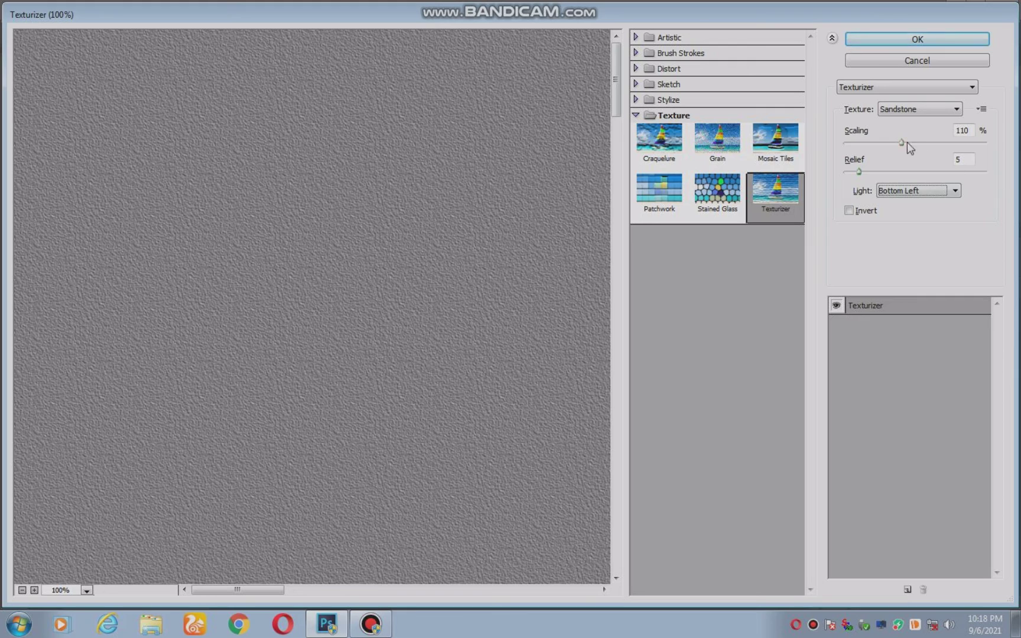
{"action": "left_click_drag", "start_coordinate": [901, 141], "coordinate": [894, 141]}
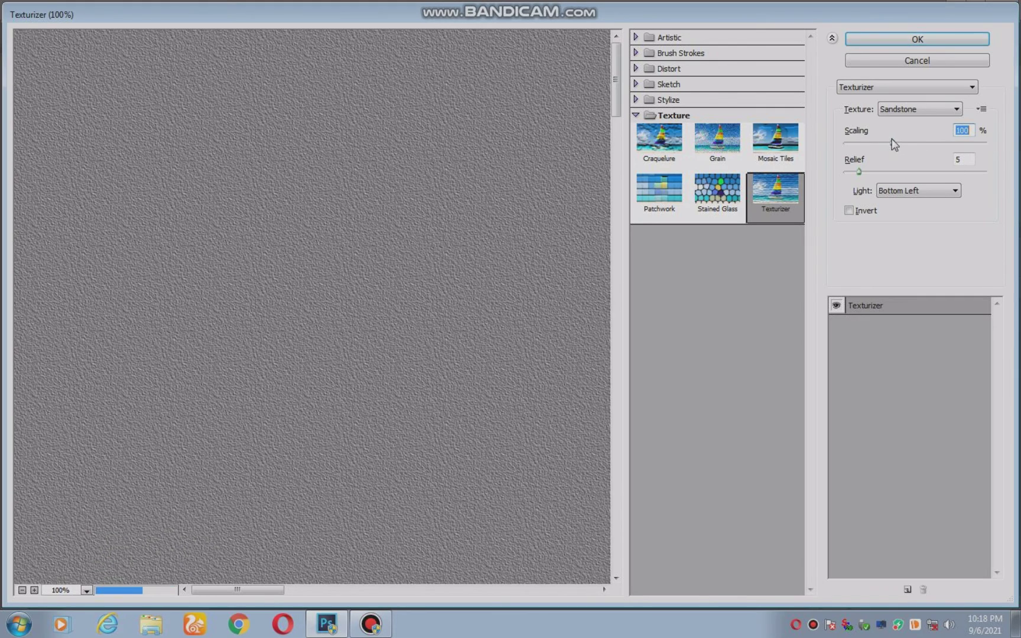
{"action": "left_click_drag", "start_coordinate": [894, 140], "coordinate": [891, 141]}
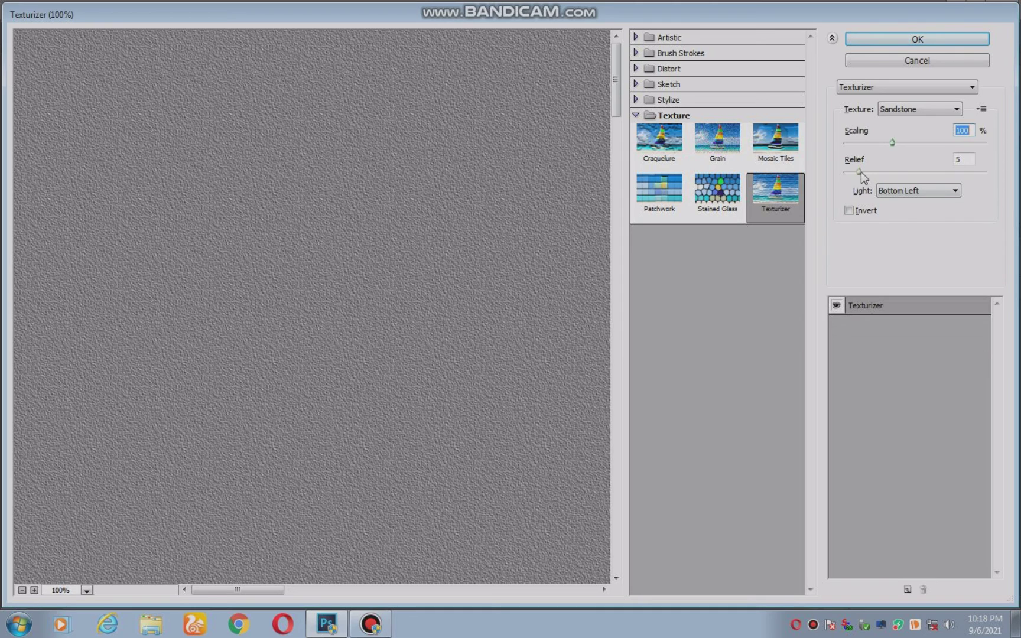
{"action": "left_click", "coordinate": [903, 39]}
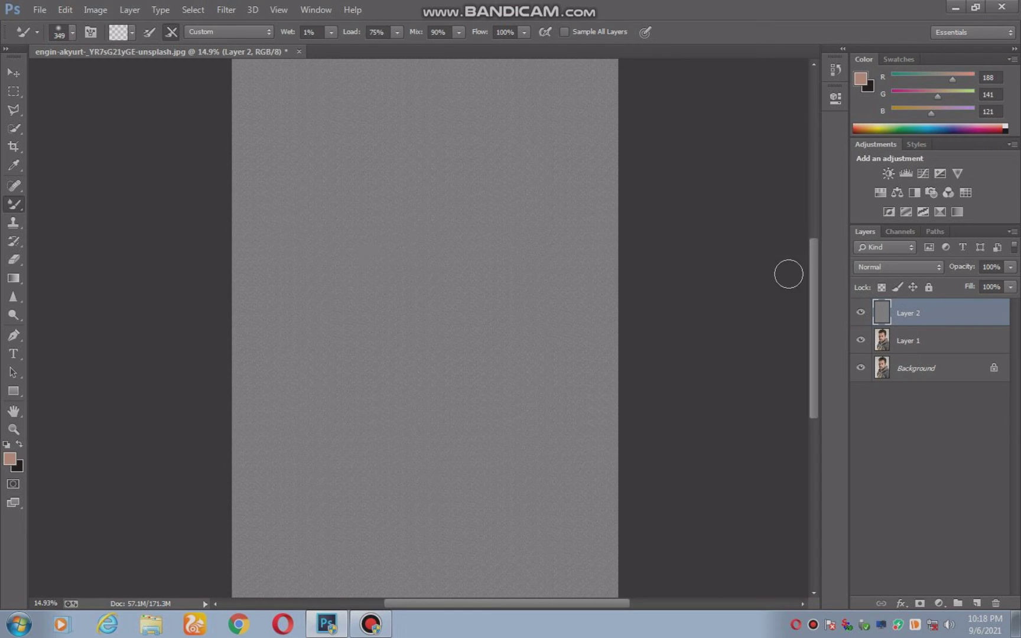
Set Layer 2's blend mode to Soft Light and zoom in on the face.
{"action": "left_click", "coordinate": [873, 267]}
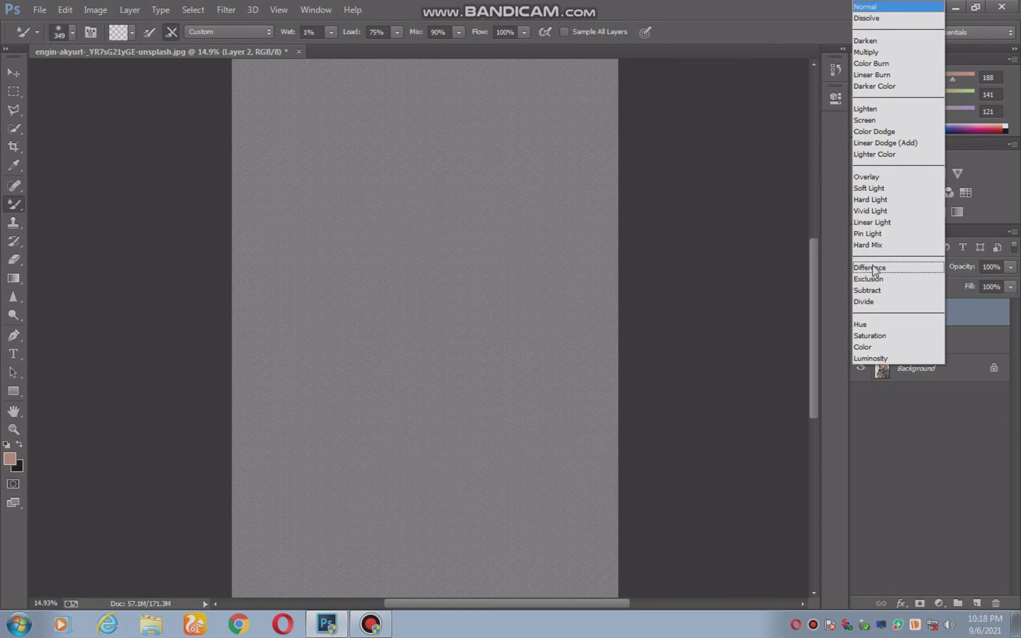
{"action": "left_click", "coordinate": [869, 188]}
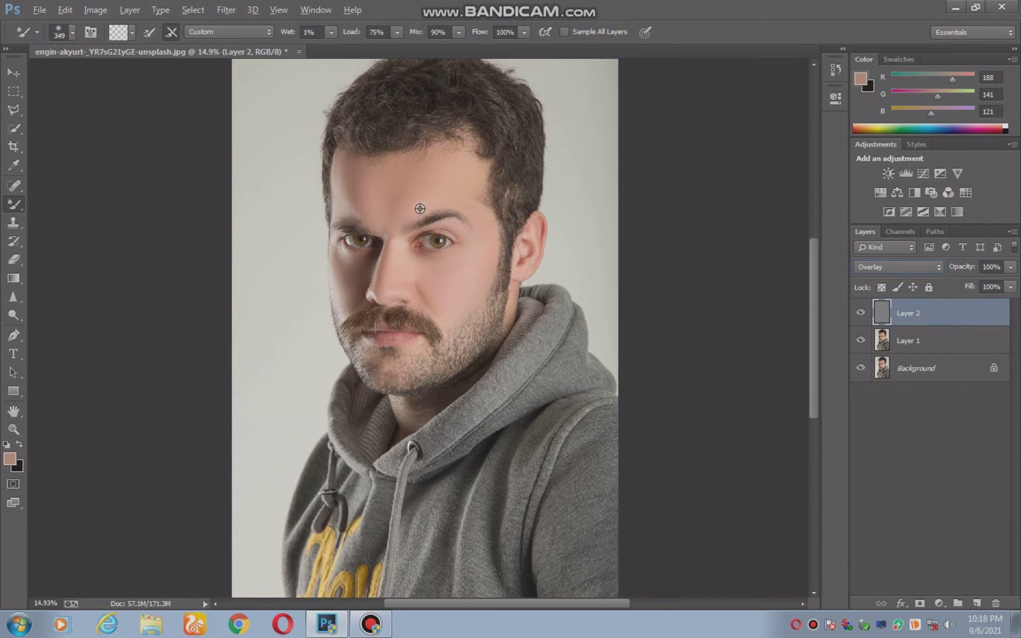
{"action": "key", "text": "alt+shift+g"}
{"action": "left_click", "coordinate": [871, 271]}
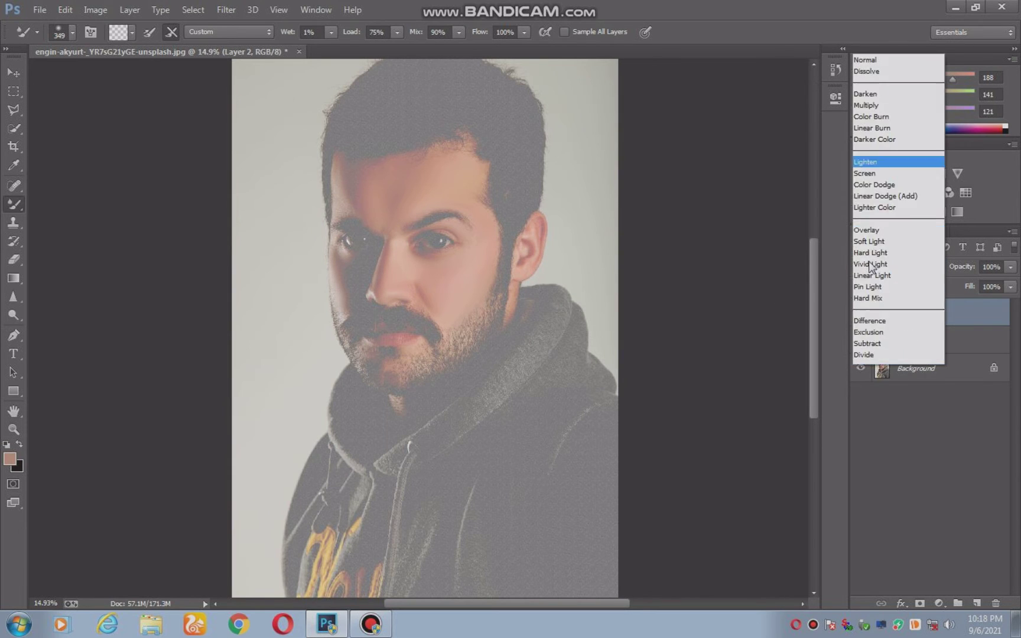
{"action": "left_click", "coordinate": [869, 188]}
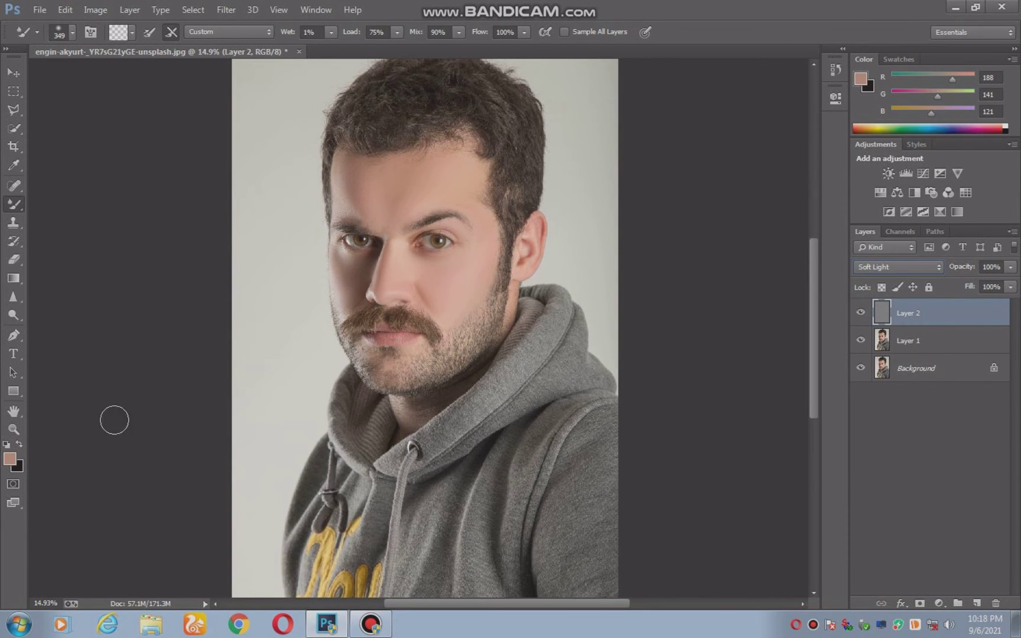
{"action": "left_click", "coordinate": [13, 430]}
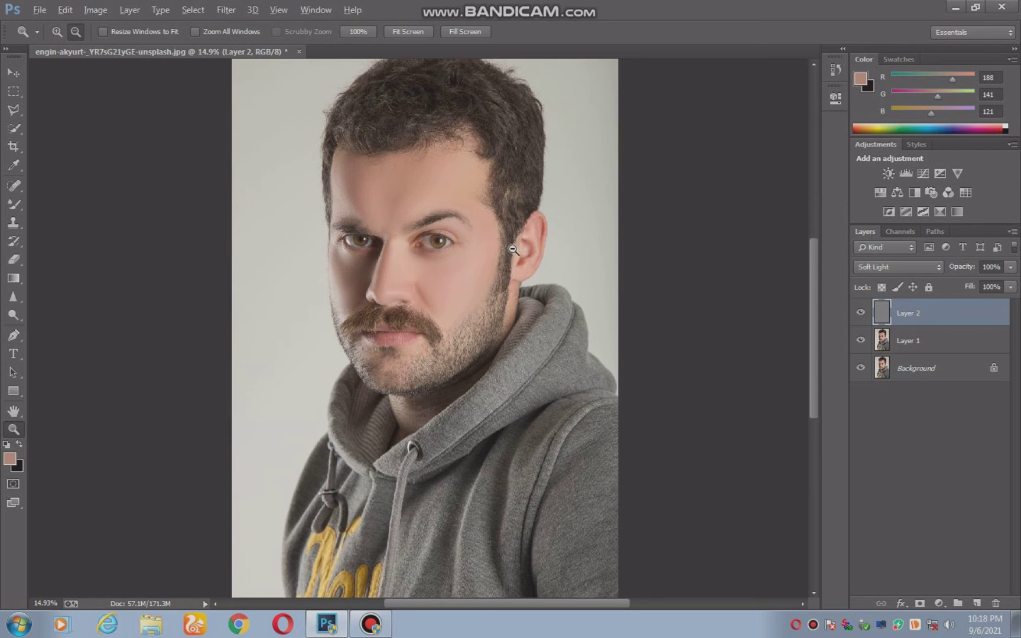
{"action": "left_click", "coordinate": [449, 204]}
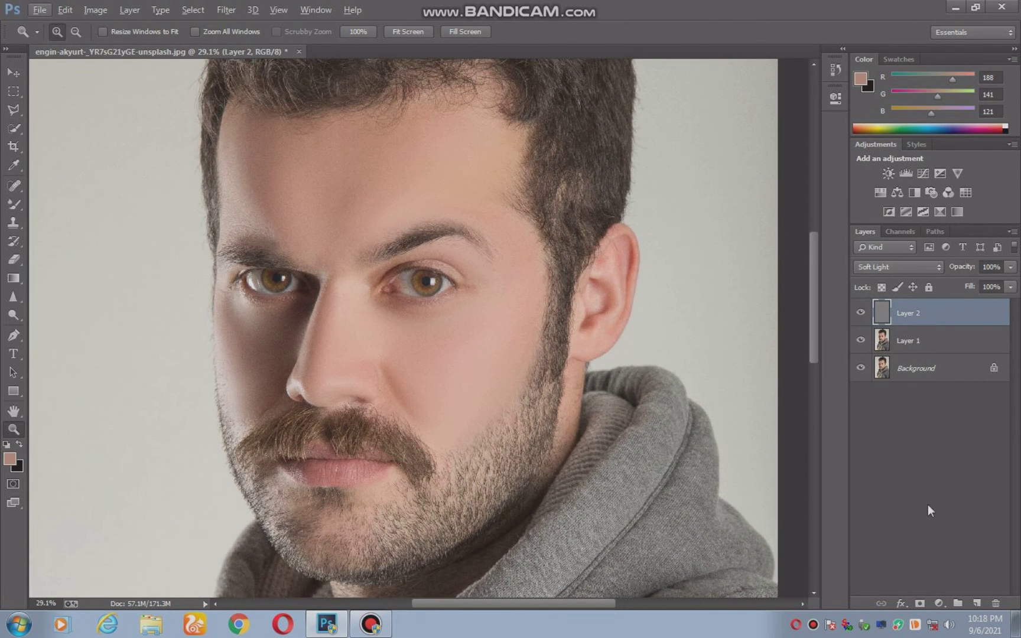
Add an inverted black layer mask to Layer 2 and zoom in on the forehead.
{"action": "left_click", "coordinate": [920, 604]}
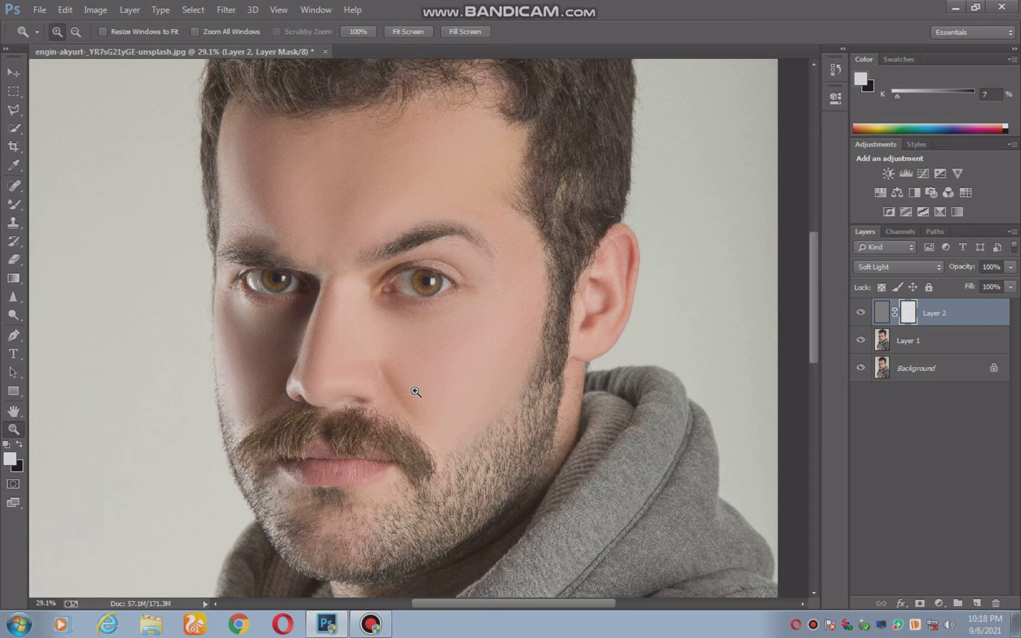
{"action": "key", "text": "ctrl+i"}
{"action": "left_click", "coordinate": [312, 146]}
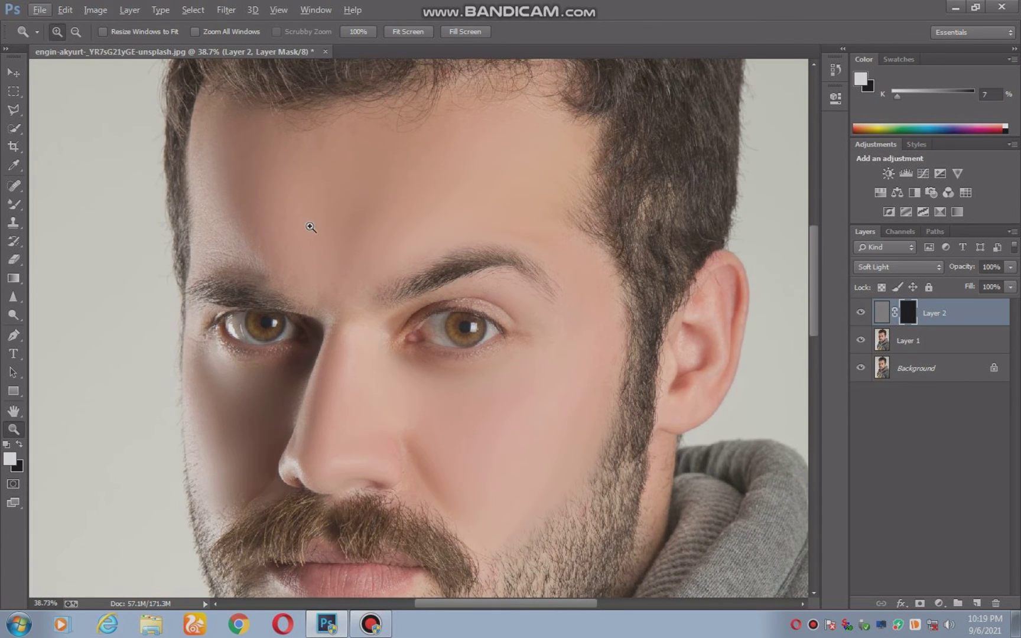
{"action": "left_click_drag", "start_coordinate": [294, 335], "coordinate": [299, 408]}
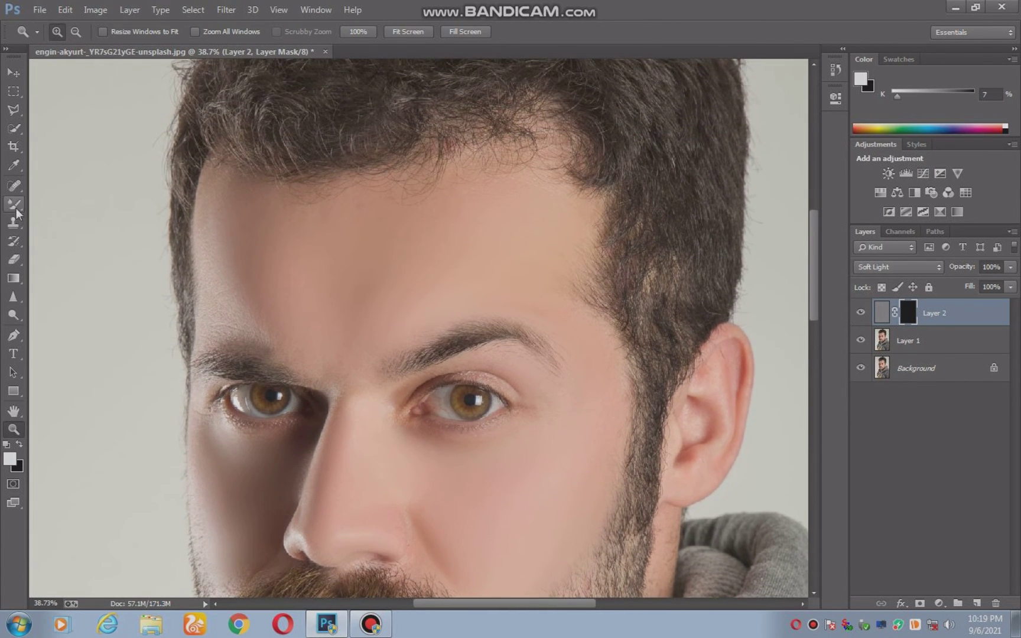
Set up the Brush Tool with 100% opacity, 20% flow, soft 0% hardness and a larger size.
{"action": "left_click", "coordinate": [14, 204]}
{"action": "left_click", "coordinate": [67, 201]}
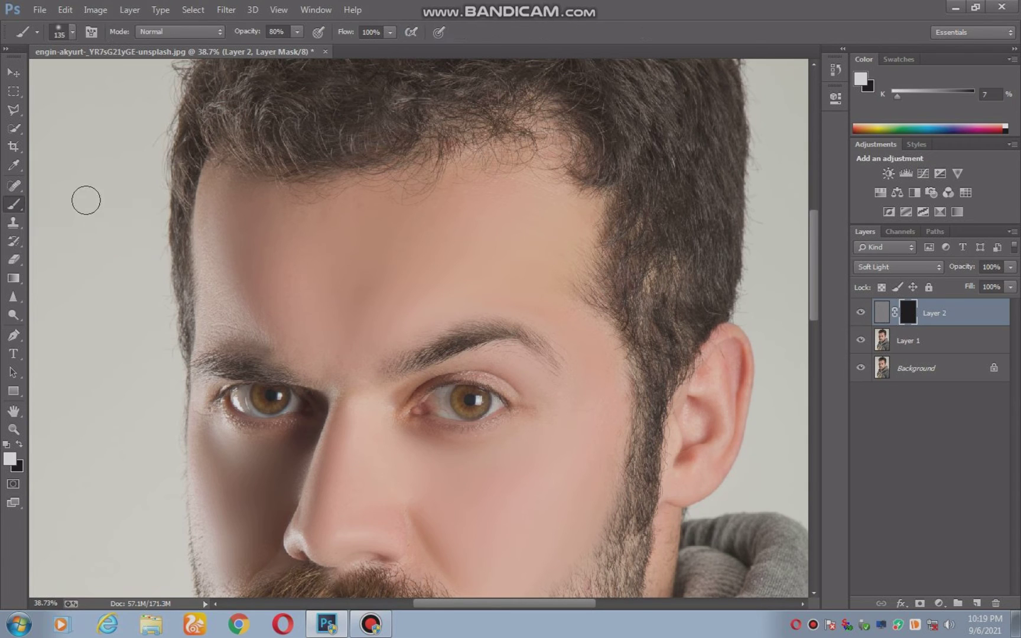
{"action": "left_click", "coordinate": [296, 32]}
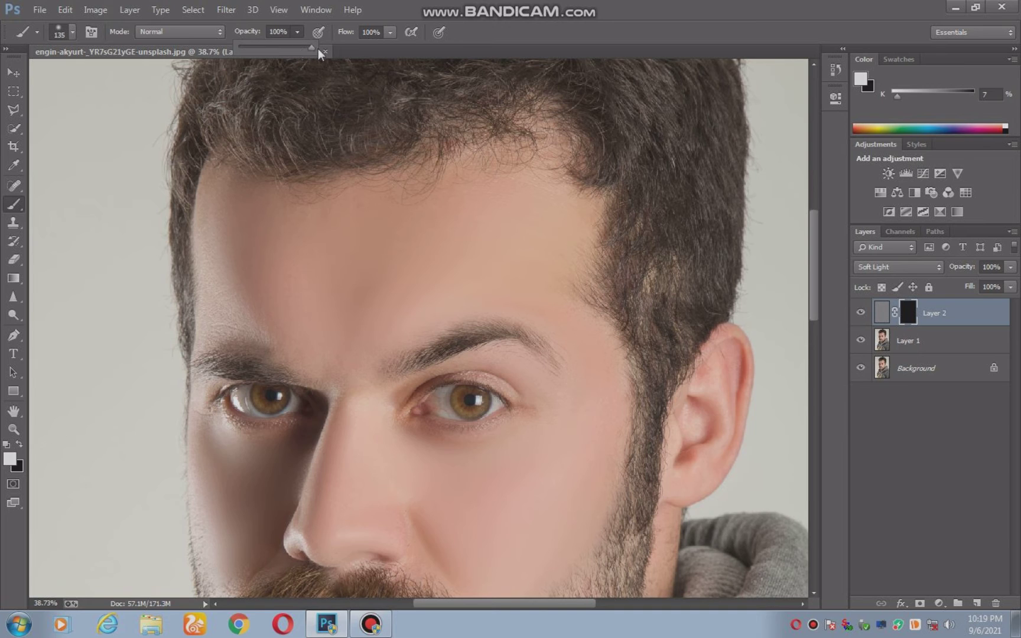
{"action": "left_click", "coordinate": [391, 33]}
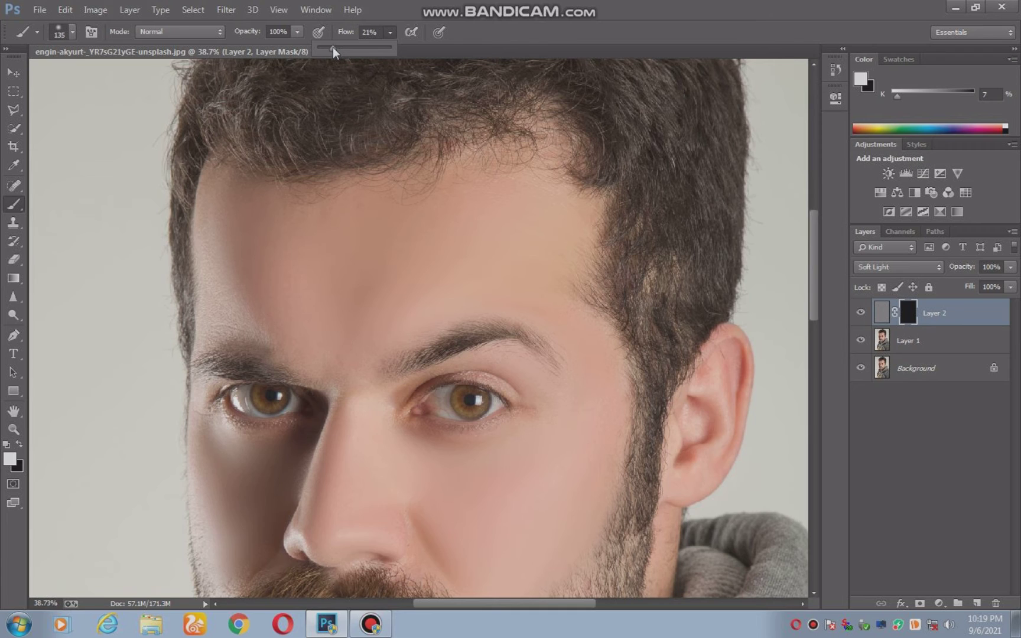
{"action": "left_click_drag", "start_coordinate": [332, 47], "coordinate": [331, 48]}
{"action": "right_click", "coordinate": [237, 274]}
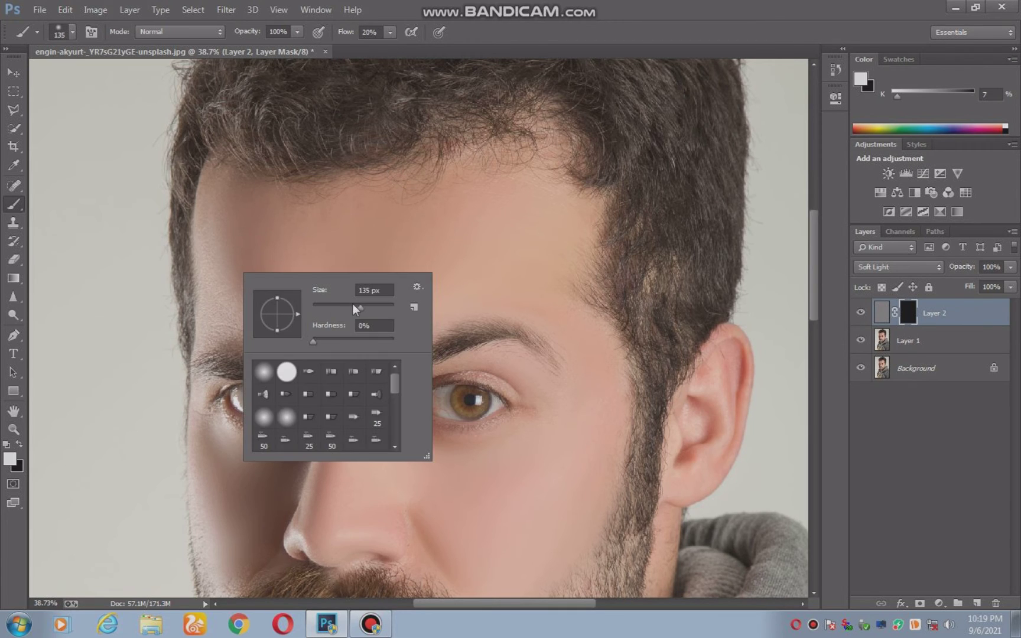
{"action": "left_click_drag", "start_coordinate": [353, 305], "coordinate": [380, 307]}
{"action": "key", "text": "Return"}
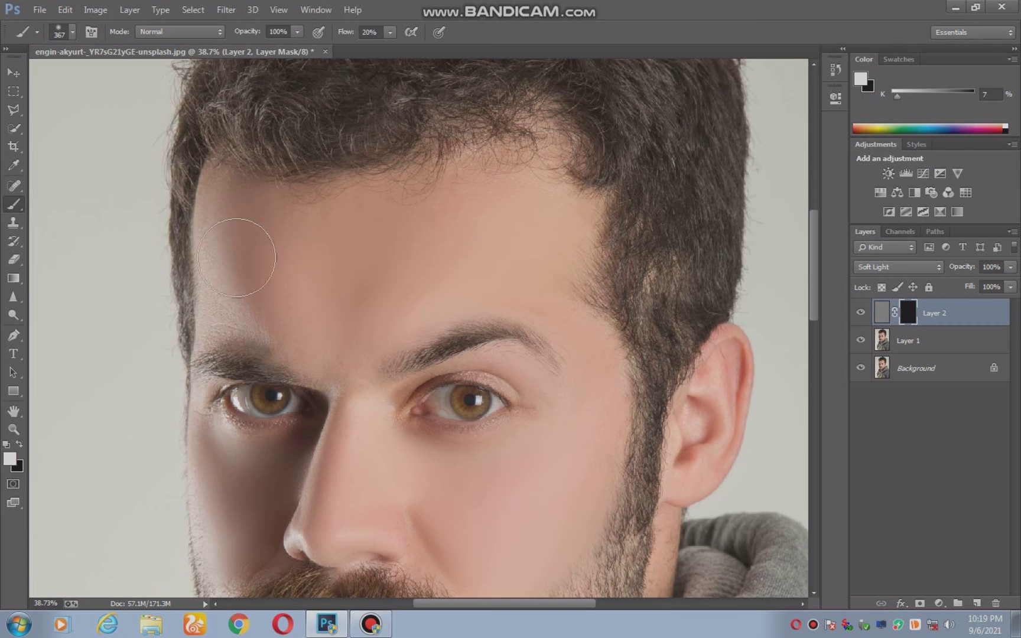
Paint the texture back over the left temple and across the forehead.
{"action": "mouse_move", "coordinate": [227, 223]}
{"action": "left_mouse_down"}
{"action": "mouse_move", "coordinate": [266, 287]}
{"action": "mouse_move", "coordinate": [266, 274]}
{"action": "mouse_move", "coordinate": [253, 296]}
{"action": "mouse_move", "coordinate": [230, 269]}
{"action": "mouse_move", "coordinate": [257, 239]}
{"action": "left_mouse_up"}
{"action": "mouse_move", "coordinate": [412, 239]}
{"action": "left_mouse_down"}
{"action": "mouse_move", "coordinate": [488, 228]}
{"action": "mouse_move", "coordinate": [456, 221]}
{"action": "mouse_move", "coordinate": [482, 207]}
{"action": "mouse_move", "coordinate": [519, 209]}
{"action": "left_mouse_up"}
{"action": "scroll", "coordinate": [383, 284], "scroll_direction": "up", "scroll_amount": 2}
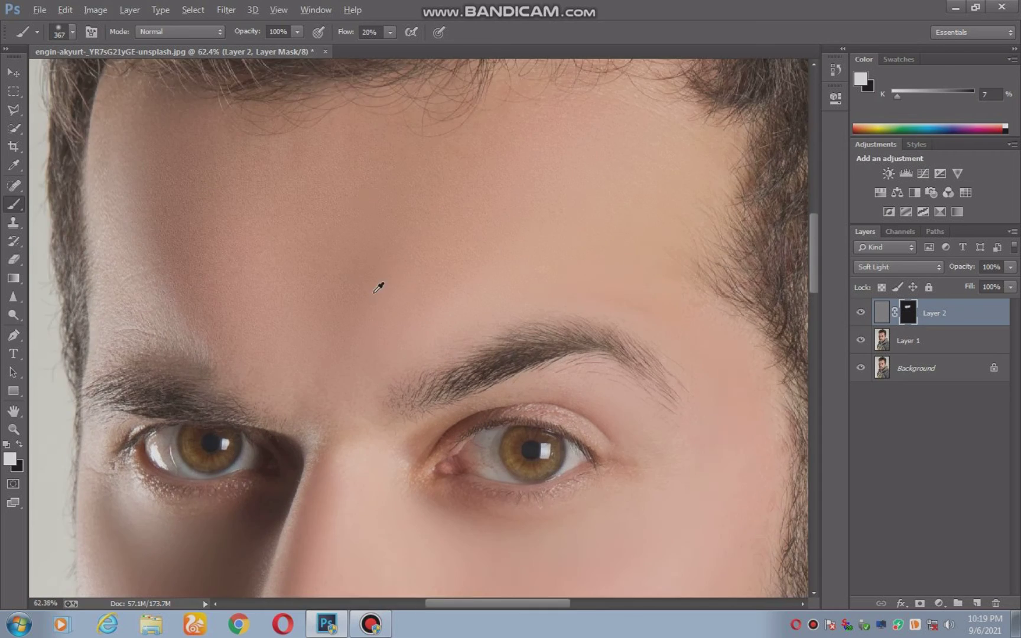
{"action": "scroll", "coordinate": [365, 212], "scroll_direction": "up", "scroll_amount": 1}
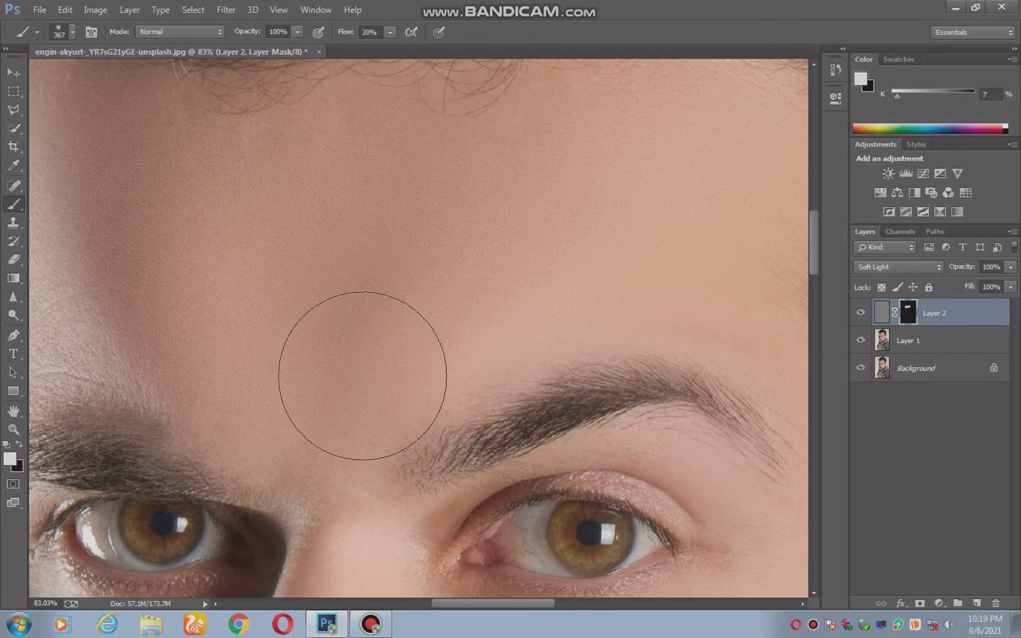
{"action": "scroll", "coordinate": [333, 267], "scroll_direction": "right", "scroll_amount": 3}
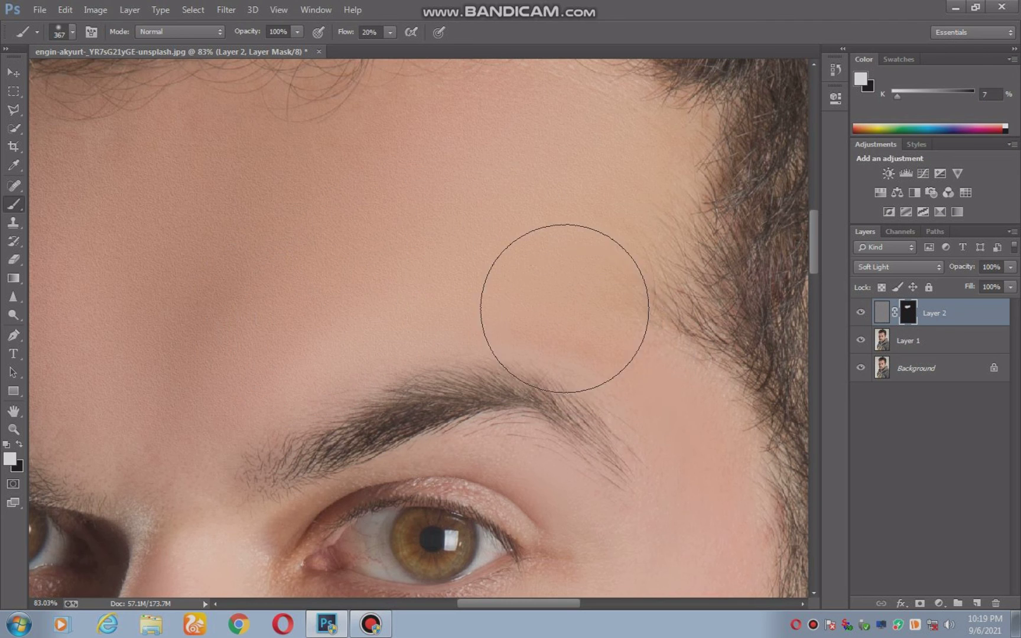
{"action": "left_click_drag", "start_coordinate": [612, 485], "coordinate": [455, 315]}
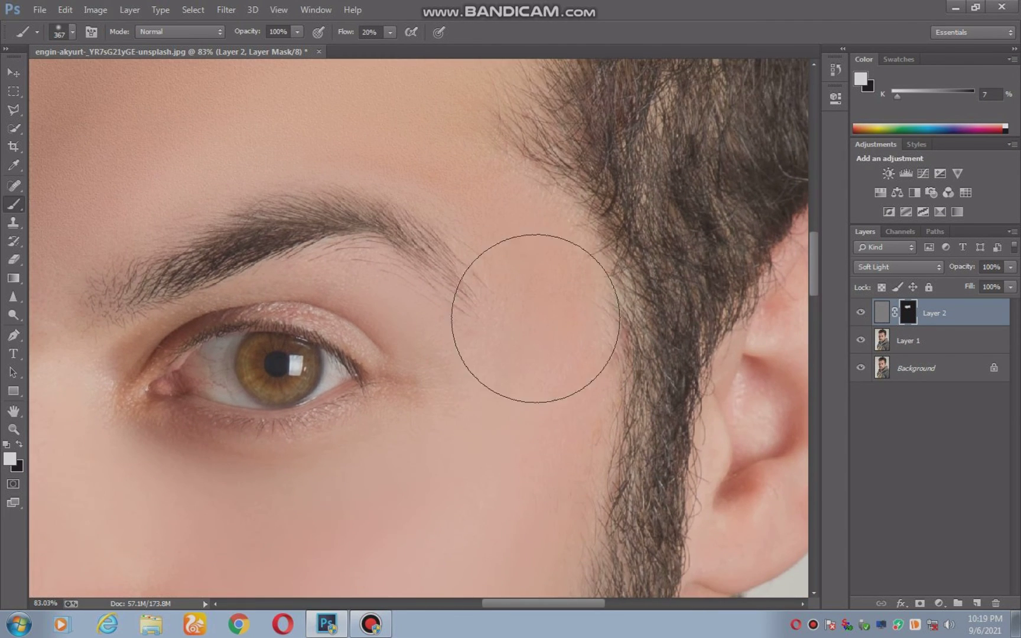
Reveal texture across the cheek and from under the eye to the nose bridge.
{"action": "scroll", "coordinate": [512, 440], "scroll_direction": "down", "scroll_amount": 2}
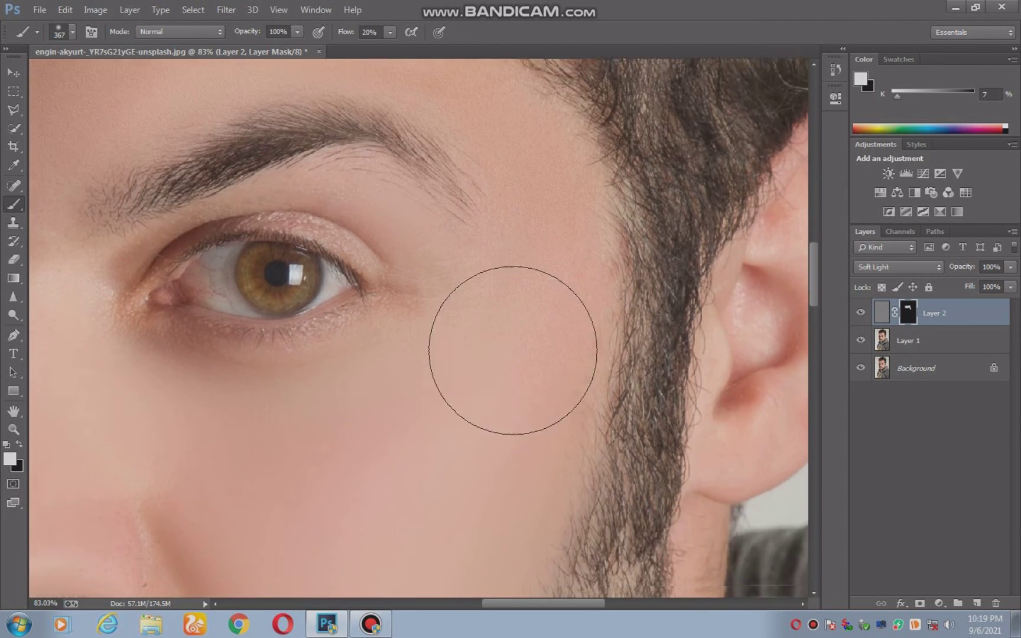
{"action": "scroll", "coordinate": [517, 414], "scroll_direction": "down", "scroll_amount": 2}
{"action": "scroll", "coordinate": [467, 390], "scroll_direction": "down", "scroll_amount": 2}
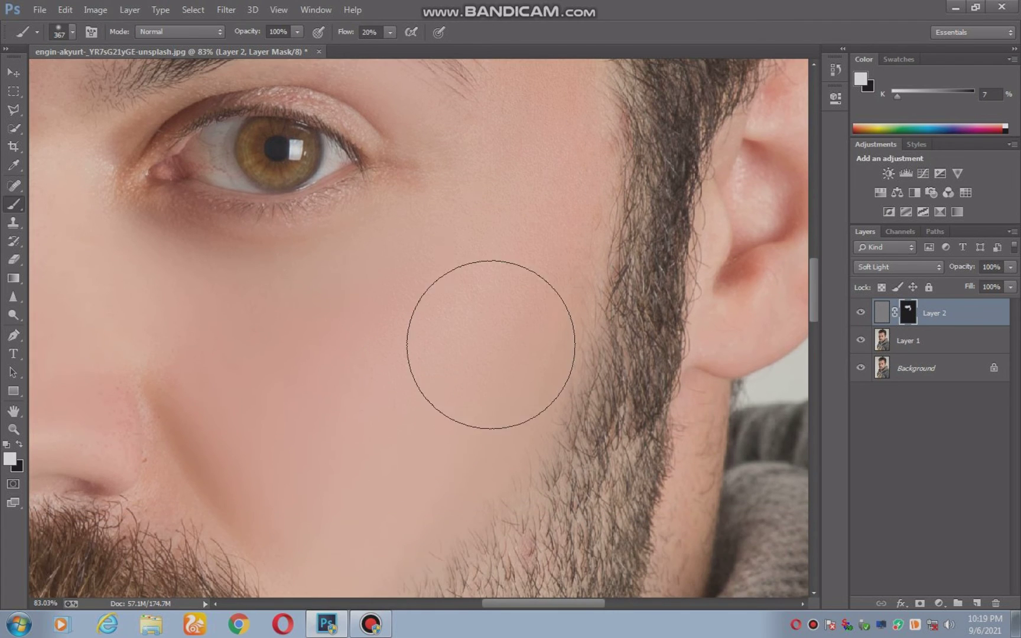
{"action": "scroll", "coordinate": [426, 455], "scroll_direction": "down", "scroll_amount": 2}
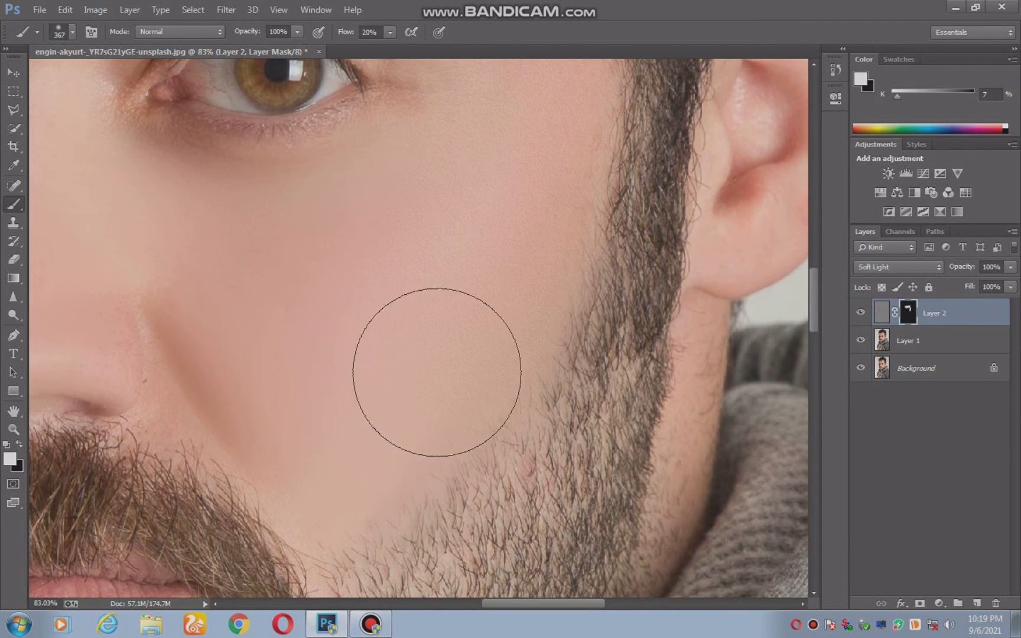
{"action": "mouse_move", "coordinate": [344, 490]}
{"action": "left_mouse_down"}
{"action": "mouse_move", "coordinate": [365, 399]}
{"action": "mouse_move", "coordinate": [303, 390]}
{"action": "mouse_move", "coordinate": [250, 353]}
{"action": "mouse_move", "coordinate": [266, 320]}
{"action": "mouse_move", "coordinate": [310, 320]}
{"action": "mouse_move", "coordinate": [397, 221]}
{"action": "mouse_move", "coordinate": [324, 214]}
{"action": "mouse_move", "coordinate": [205, 226]}
{"action": "mouse_move", "coordinate": [451, 205]}
{"action": "mouse_move", "coordinate": [417, 267]}
{"action": "mouse_move", "coordinate": [376, 431]}
{"action": "mouse_move", "coordinate": [335, 458]}
{"action": "mouse_move", "coordinate": [267, 449]}
{"action": "left_mouse_up"}
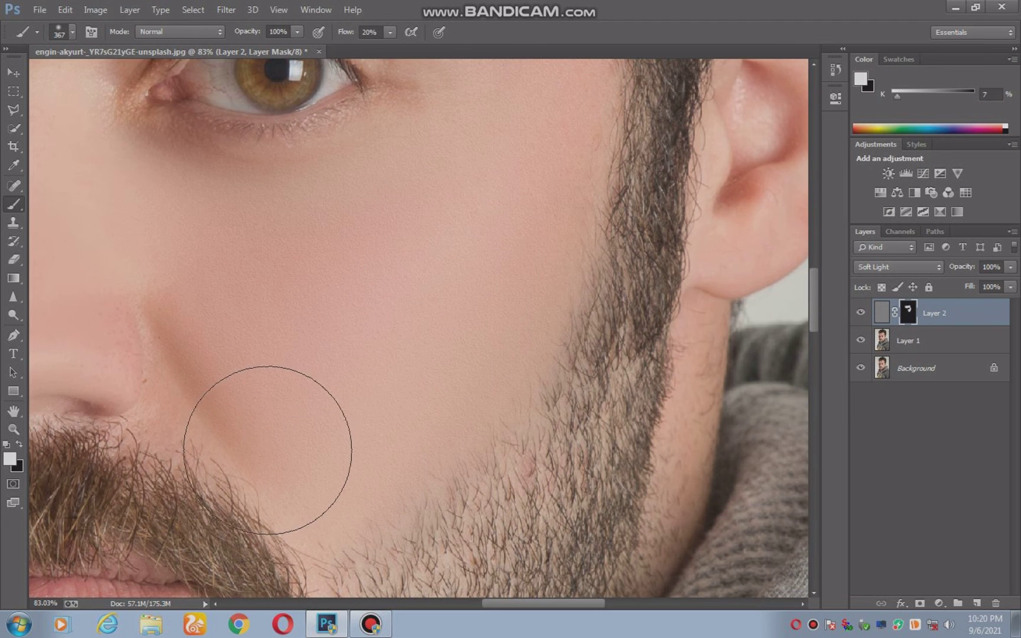
{"action": "left_click_drag", "start_coordinate": [254, 367], "coordinate": [371, 458]}
{"action": "mouse_move", "coordinate": [359, 312]}
{"action": "left_mouse_down"}
{"action": "mouse_move", "coordinate": [216, 319]}
{"action": "mouse_move", "coordinate": [216, 235]}
{"action": "mouse_move", "coordinate": [149, 278]}
{"action": "mouse_move", "coordinate": [182, 221]}
{"action": "mouse_move", "coordinate": [106, 402]}
{"action": "mouse_move", "coordinate": [130, 420]}
{"action": "mouse_move", "coordinate": [178, 406]}
{"action": "mouse_move", "coordinate": [230, 420]}
{"action": "mouse_move", "coordinate": [213, 323]}
{"action": "left_mouse_up"}
{"action": "scroll", "coordinate": [365, 384], "scroll_direction": "up", "scroll_amount": 2}
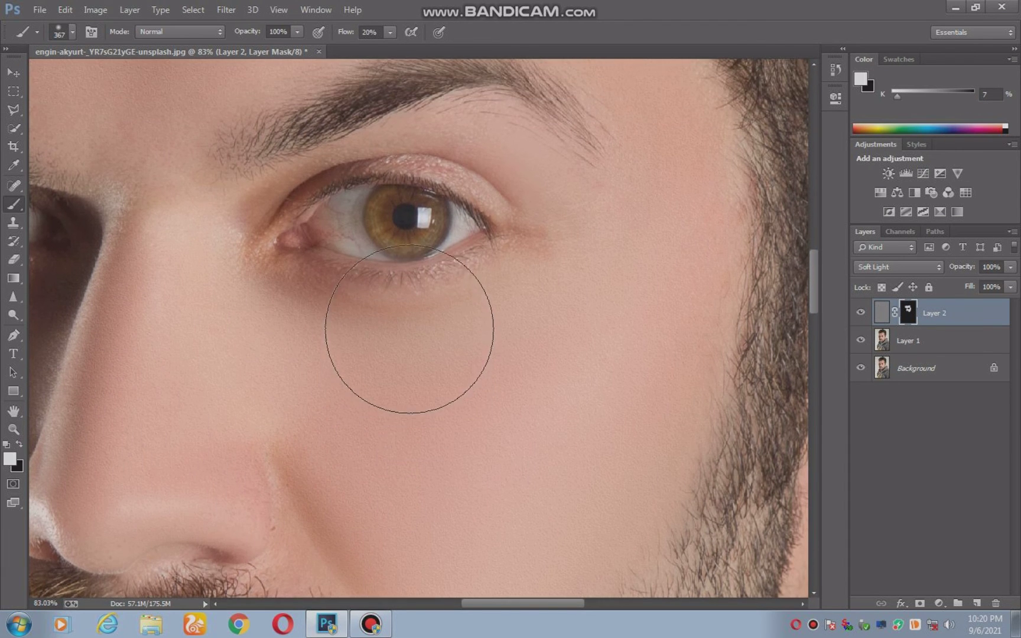
Texture the outer eye corner with a 153 px brush, then switch to 261 px.
{"action": "right_click", "coordinate": [536, 275]}
{"action": "left_click", "coordinate": [656, 311]}
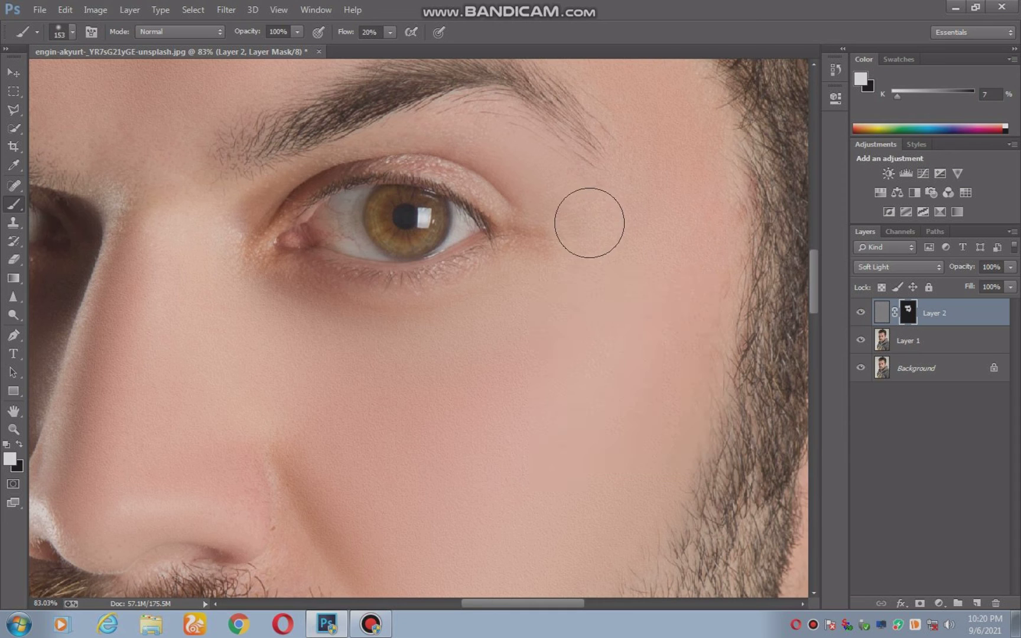
{"action": "mouse_move", "coordinate": [454, 128]}
{"action": "left_mouse_down"}
{"action": "mouse_move", "coordinate": [434, 130]}
{"action": "mouse_move", "coordinate": [506, 141]}
{"action": "mouse_move", "coordinate": [531, 194]}
{"action": "mouse_move", "coordinate": [503, 264]}
{"action": "left_mouse_up"}
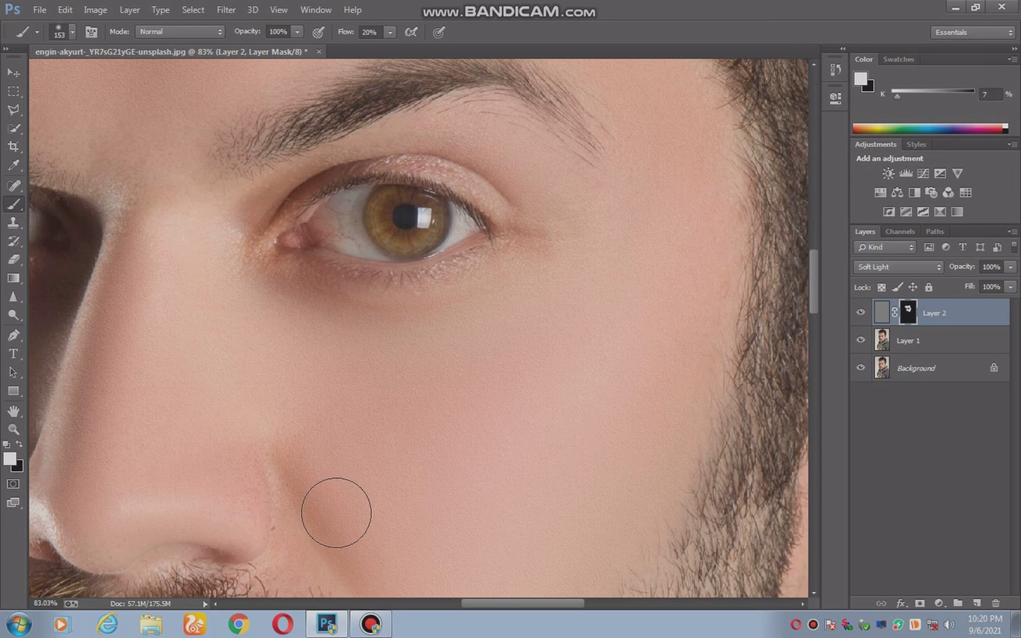
{"action": "mouse_move", "coordinate": [336, 513]}
{"action": "left_mouse_down"}
{"action": "mouse_move", "coordinate": [467, 463]}
{"action": "mouse_move", "coordinate": [426, 425]}
{"action": "left_mouse_up"}
{"action": "right_click", "coordinate": [317, 340]}
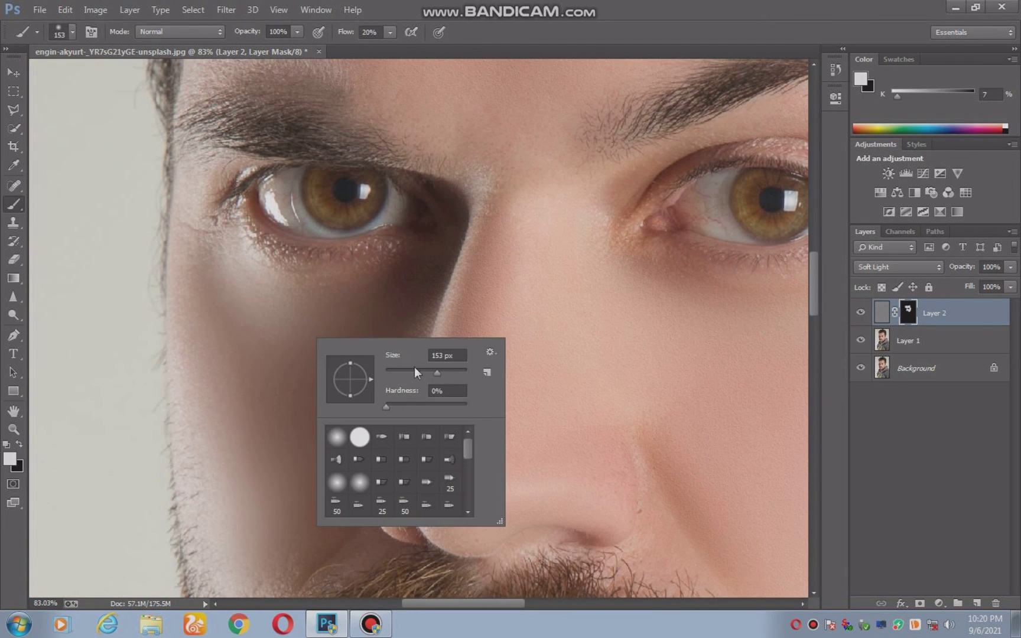
{"action": "key", "text": "Return"}
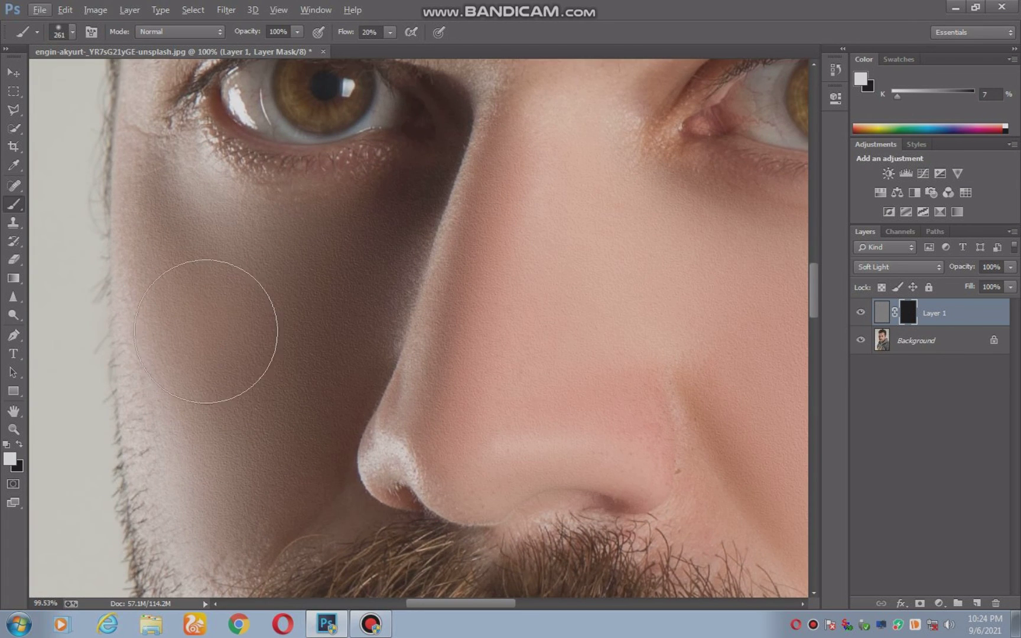
With a 163 px brush, reveal texture on the cheek beside the beard and down the nose.
{"action": "right_click", "coordinate": [222, 330]}
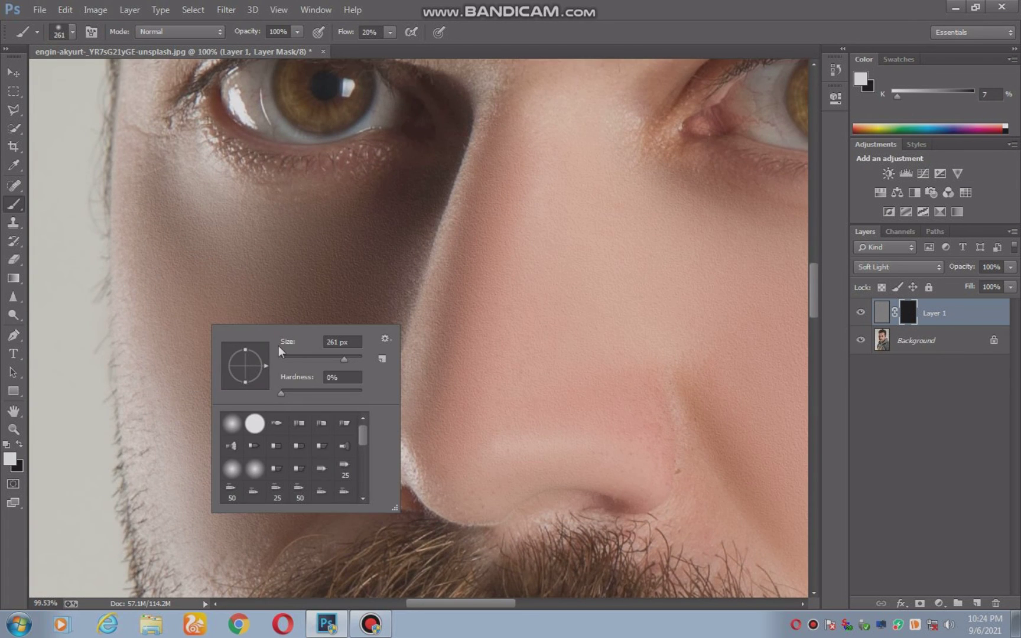
{"action": "key", "text": "Return"}
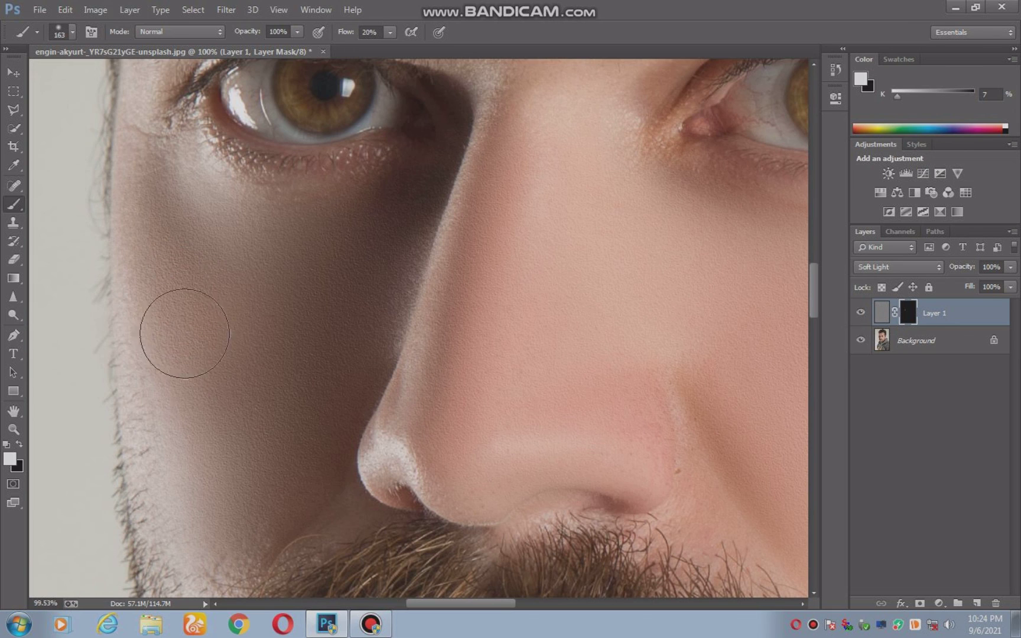
{"action": "mouse_move", "coordinate": [238, 373]}
{"action": "left_mouse_down"}
{"action": "mouse_move", "coordinate": [146, 355]}
{"action": "mouse_move", "coordinate": [183, 478]}
{"action": "mouse_move", "coordinate": [217, 524]}
{"action": "mouse_move", "coordinate": [228, 490]}
{"action": "mouse_move", "coordinate": [253, 482]}
{"action": "mouse_move", "coordinate": [191, 474]}
{"action": "left_mouse_up"}
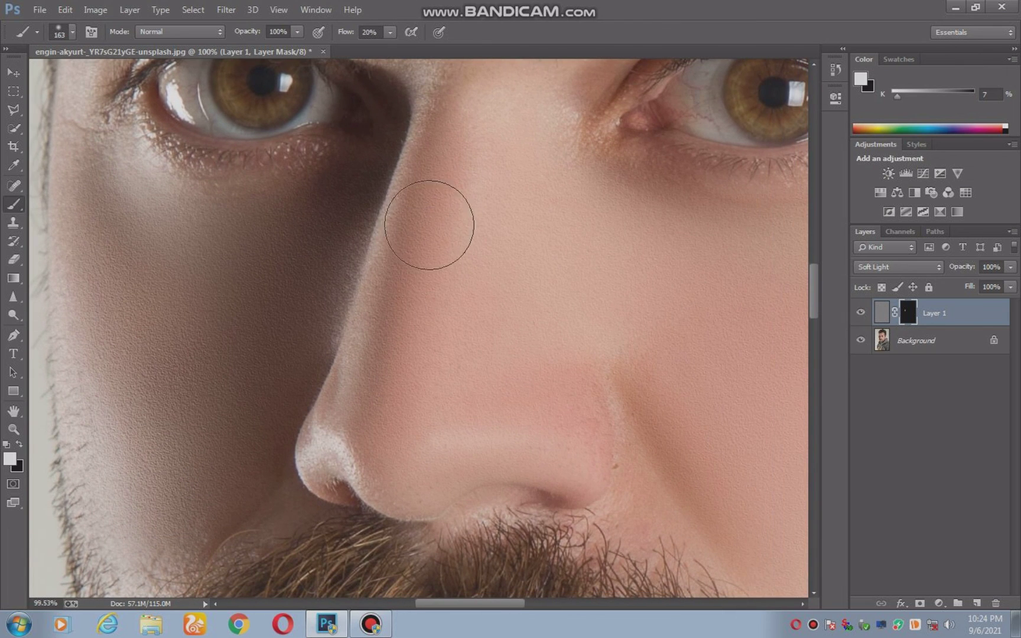
{"action": "mouse_move", "coordinate": [447, 186]}
{"action": "left_mouse_down"}
{"action": "mouse_move", "coordinate": [430, 210]}
{"action": "mouse_move", "coordinate": [407, 297]}
{"action": "mouse_move", "coordinate": [394, 468]}
{"action": "mouse_move", "coordinate": [502, 463]}
{"action": "mouse_move", "coordinate": [531, 476]}
{"action": "left_mouse_up"}
Zoom out to the whole portrait and bring up Layer 1's context menu.
{"action": "scroll", "coordinate": [535, 472], "scroll_direction": "down", "scroll_amount": 2}
{"action": "scroll", "coordinate": [248, 244], "scroll_direction": "down", "scroll_amount": 1}
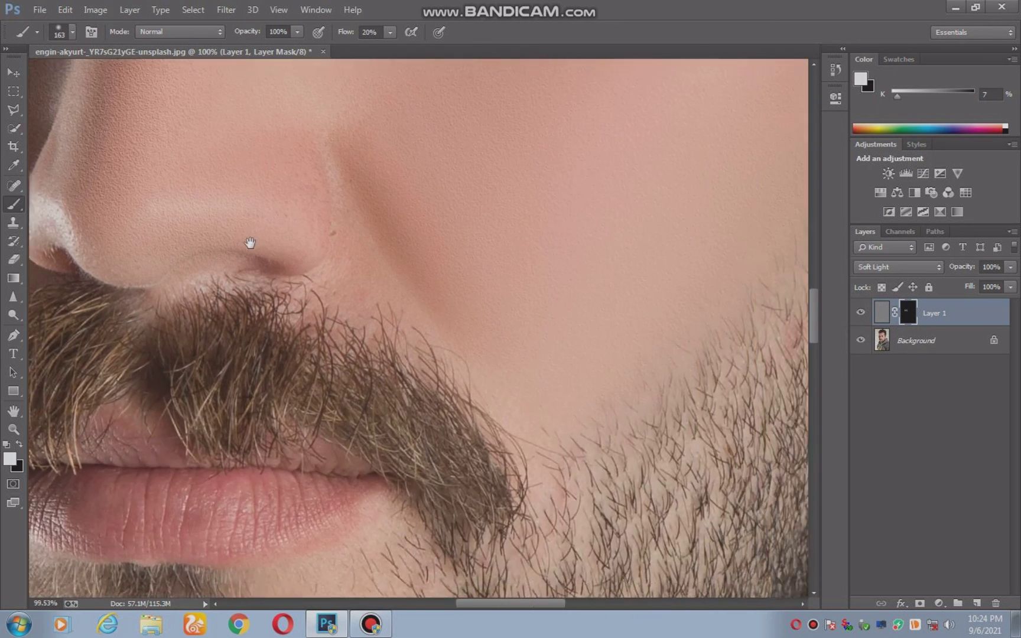
{"action": "scroll", "coordinate": [248, 244], "scroll_direction": "down", "scroll_amount": 2}
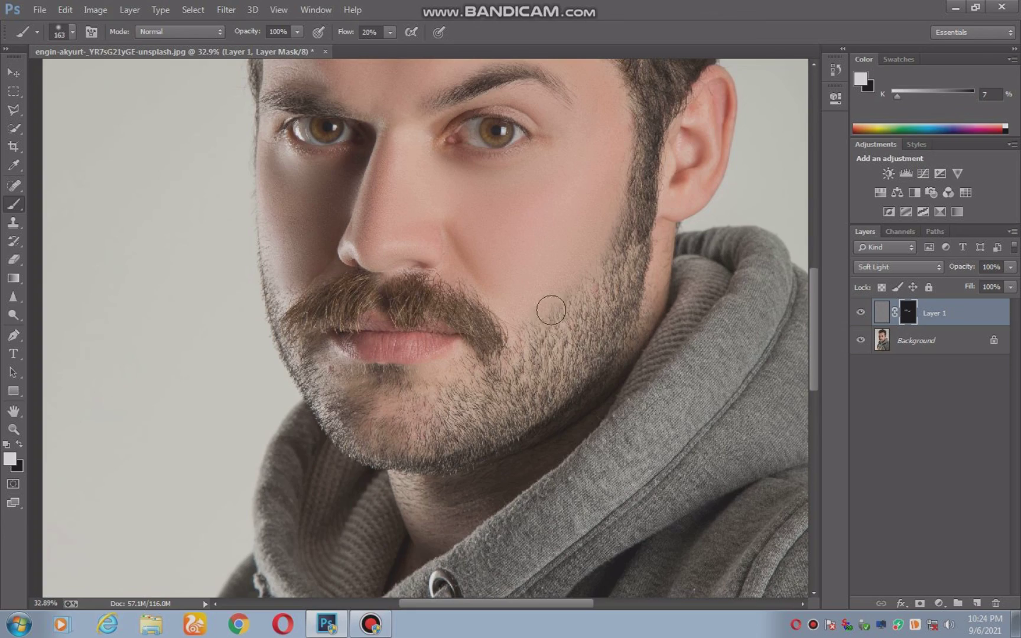
{"action": "scroll", "coordinate": [548, 209], "scroll_direction": "up", "scroll_amount": 3}
{"action": "scroll", "coordinate": [542, 199], "scroll_direction": "up", "scroll_amount": 2}
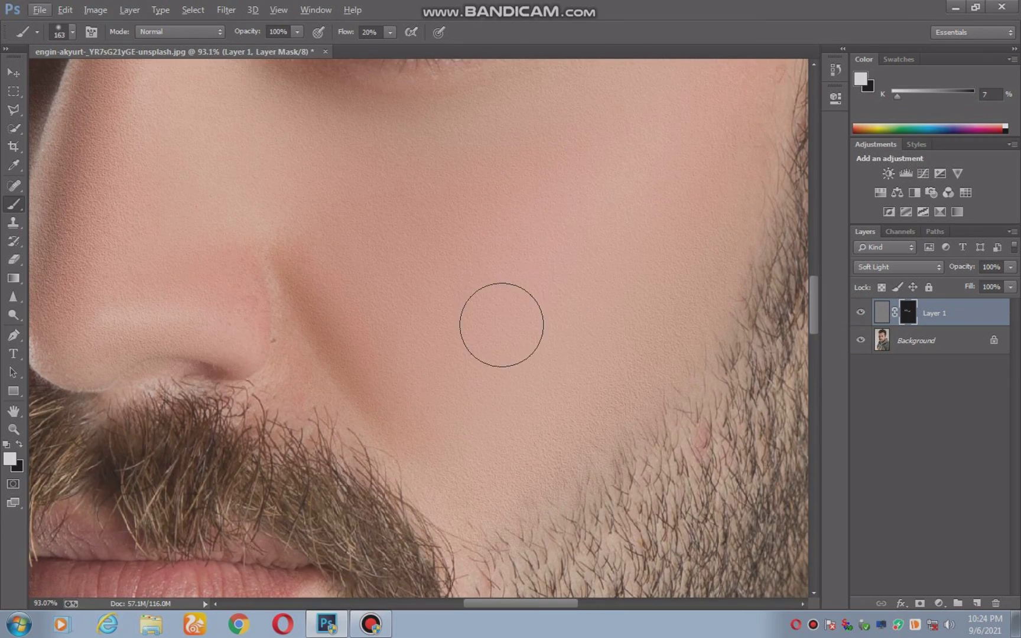
{"action": "scroll", "coordinate": [501, 325], "scroll_direction": "down", "scroll_amount": 3}
{"action": "scroll", "coordinate": [497, 258], "scroll_direction": "down", "scroll_amount": 2}
{"action": "scroll", "coordinate": [504, 216], "scroll_direction": "down", "scroll_amount": 1}
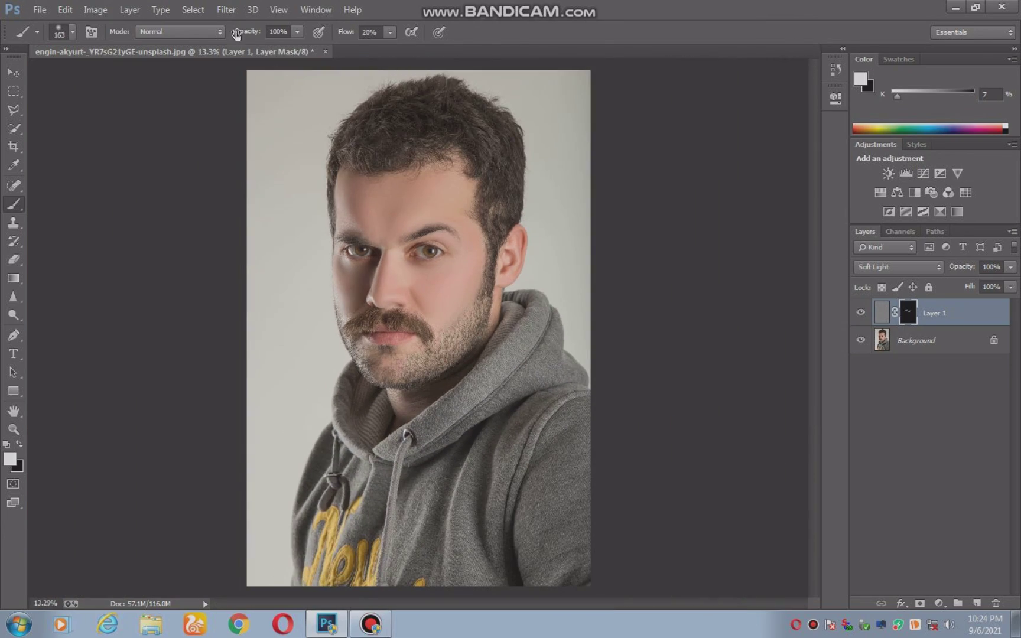
{"action": "right_click", "coordinate": [943, 306]}
Merge Layer 1 down and apply Camera Raw: Exposure +0.55, Contrast +6, Highlights -9, Whites -6, Blacks +4, Clarity +3.
{"action": "left_click", "coordinate": [875, 389]}
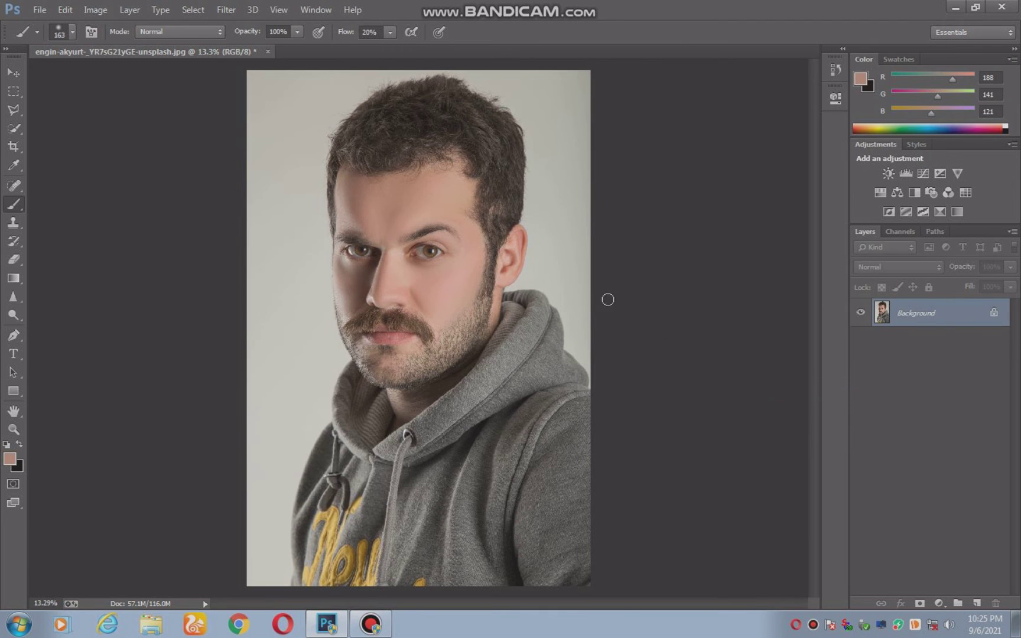
{"action": "left_click", "coordinate": [226, 9]}
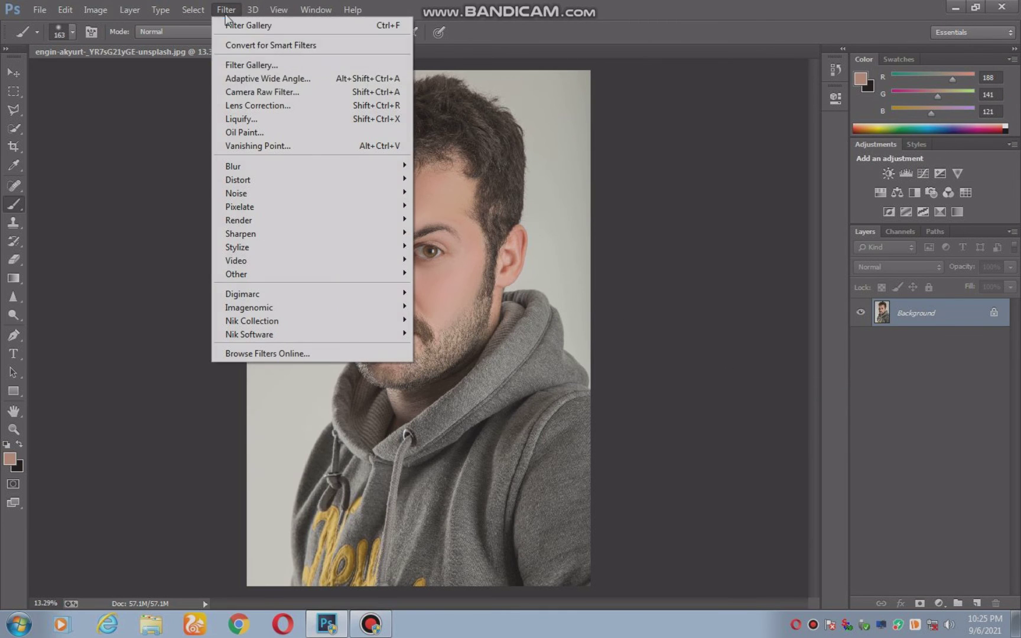
{"action": "left_click", "coordinate": [243, 93]}
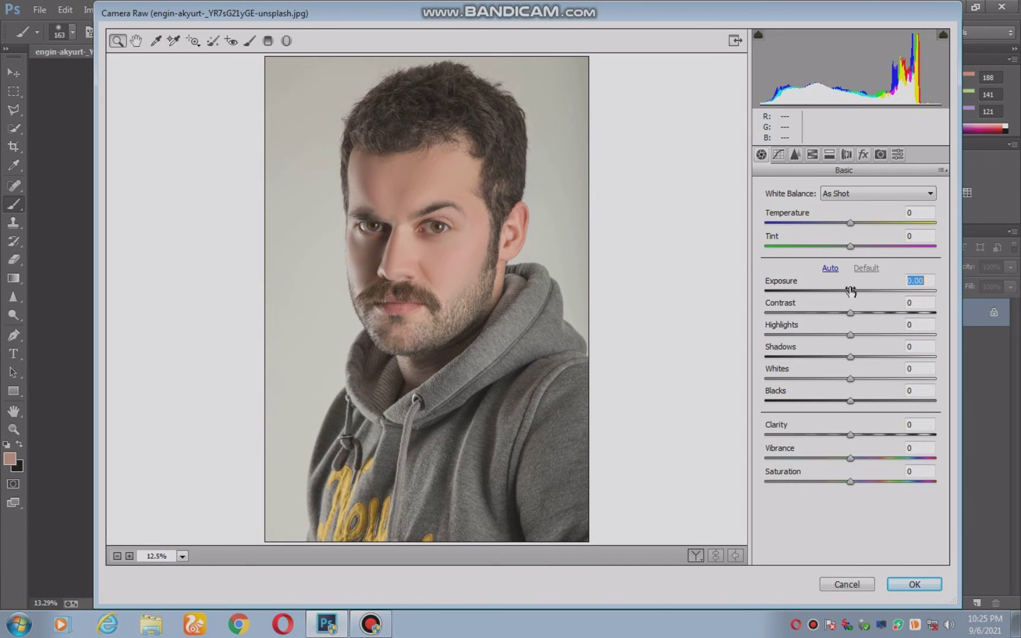
{"action": "mouse_move", "coordinate": [851, 290]}
{"action": "left_mouse_down"}
{"action": "mouse_move", "coordinate": [860, 313]}
{"action": "mouse_move", "coordinate": [843, 337]}
{"action": "mouse_move", "coordinate": [845, 379]}
{"action": "left_mouse_up"}
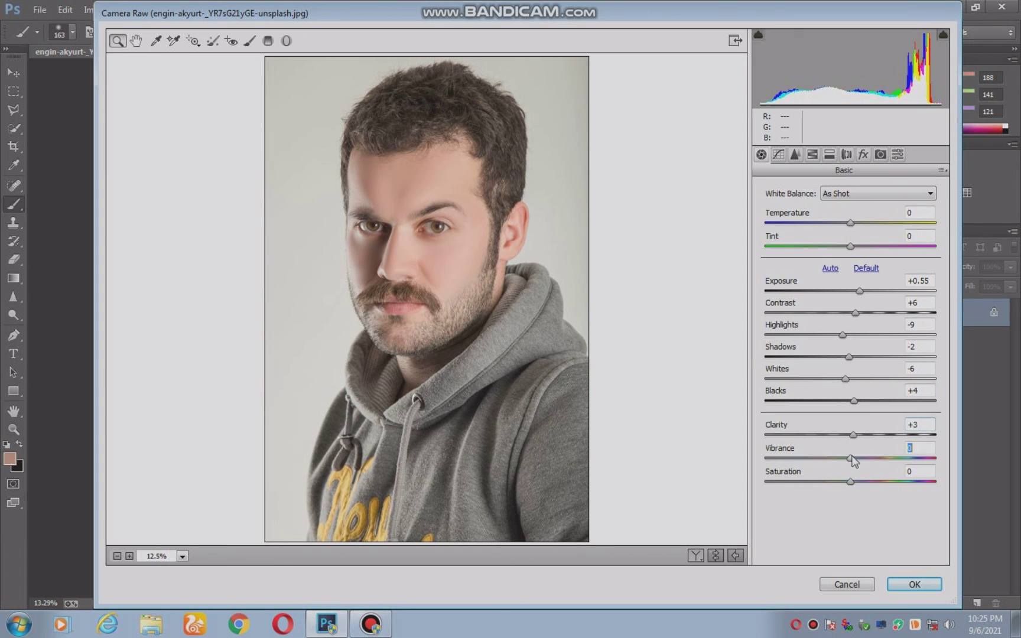
{"action": "left_click", "coordinate": [899, 585]}
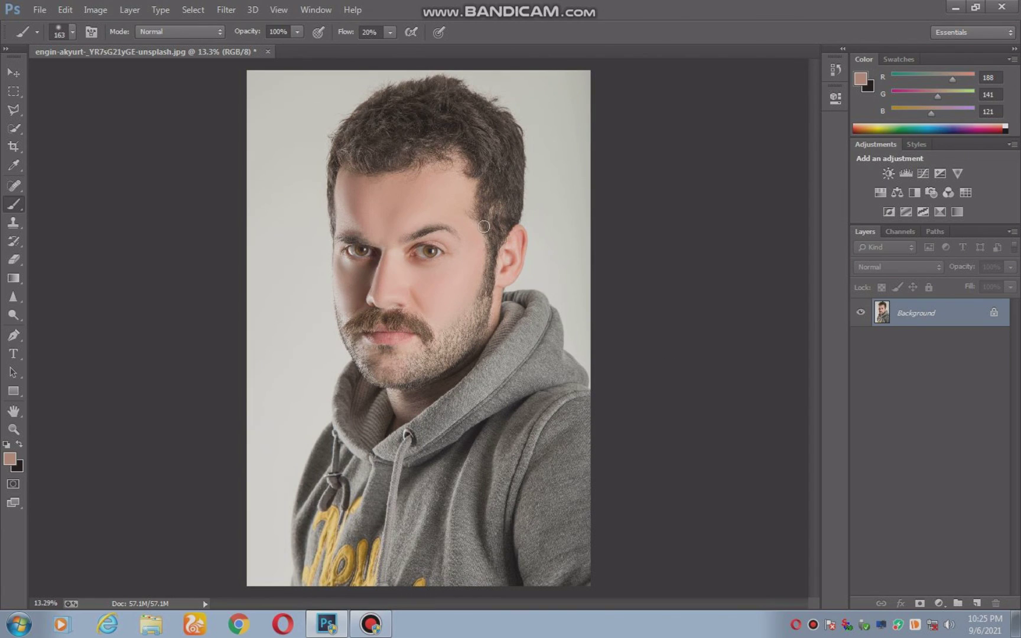
Zoom in close on the finished bearded portrait, then zoom back out to view it whole.
{"action": "scroll", "coordinate": [483, 228], "scroll_direction": "up", "scroll_amount": 2, "text": "alt"}
{"action": "scroll", "coordinate": [467, 250], "scroll_direction": "up", "scroll_amount": 2, "text": "alt"}
{"action": "scroll", "coordinate": [457, 251], "scroll_direction": "up", "scroll_amount": 3, "text": "alt"}
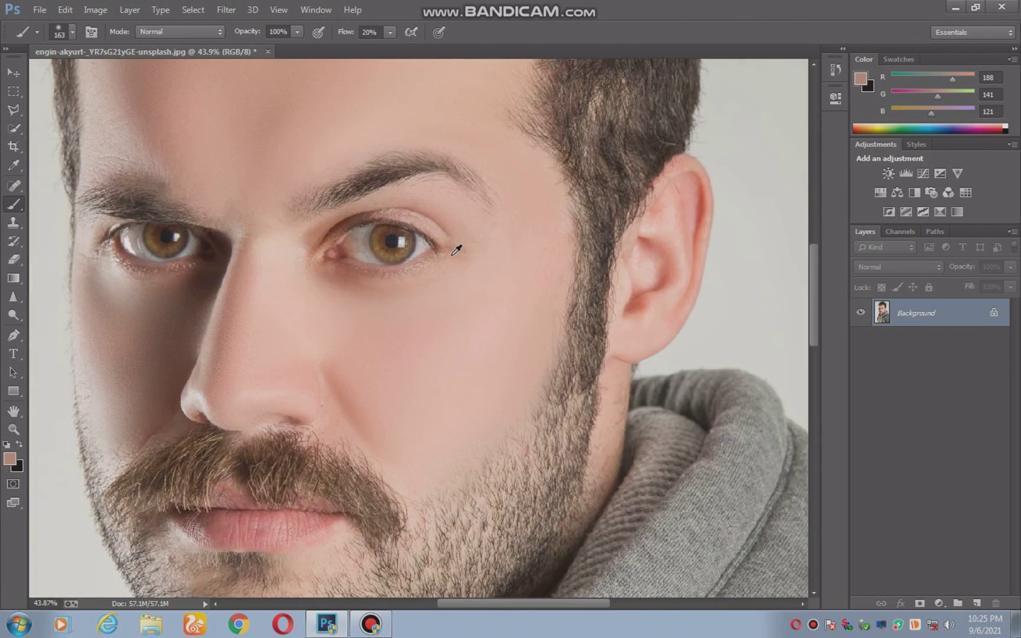
{"action": "scroll", "coordinate": [456, 251], "scroll_direction": "up", "scroll_amount": 1, "text": "alt"}
{"action": "scroll", "coordinate": [456, 260], "scroll_direction": "down", "scroll_amount": 5, "text": "alt"}
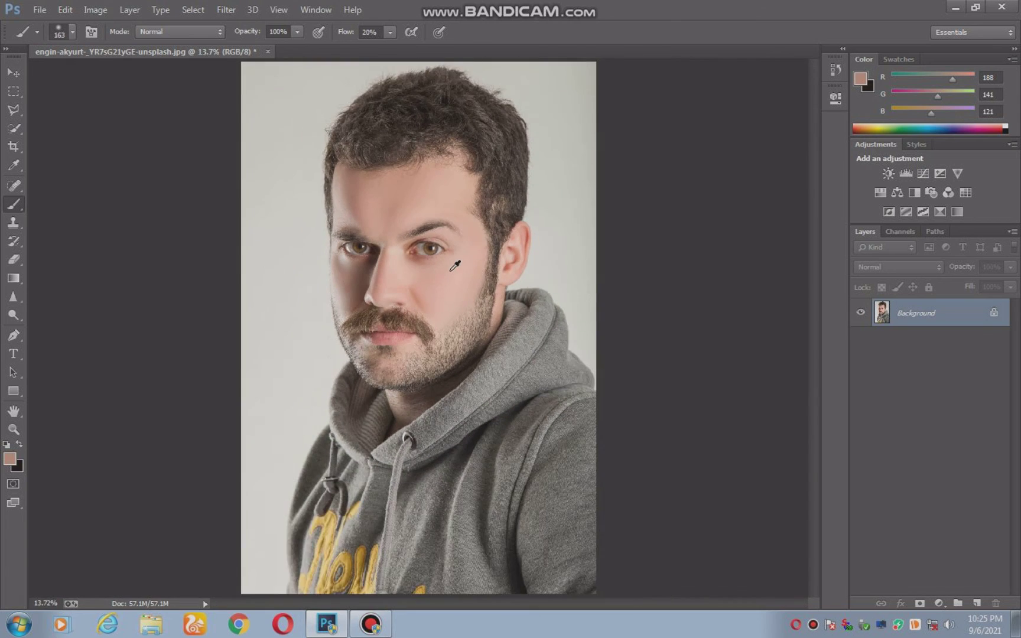
{"action": "scroll", "coordinate": [455, 266], "scroll_direction": "down", "scroll_amount": 1, "text": "alt"}
{"action": "left_click", "coordinate": [954, 7]}
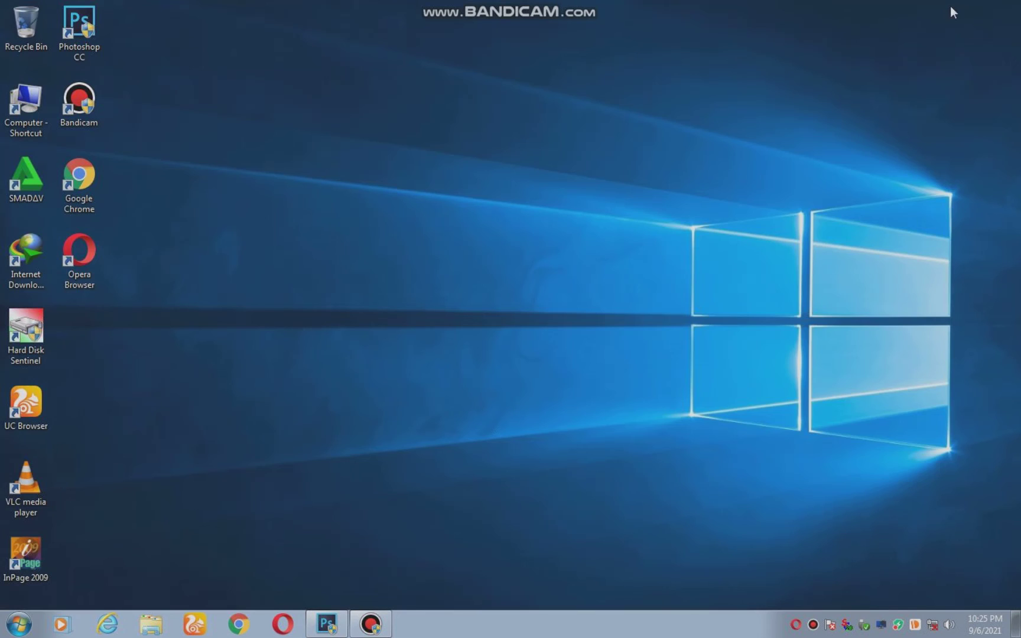